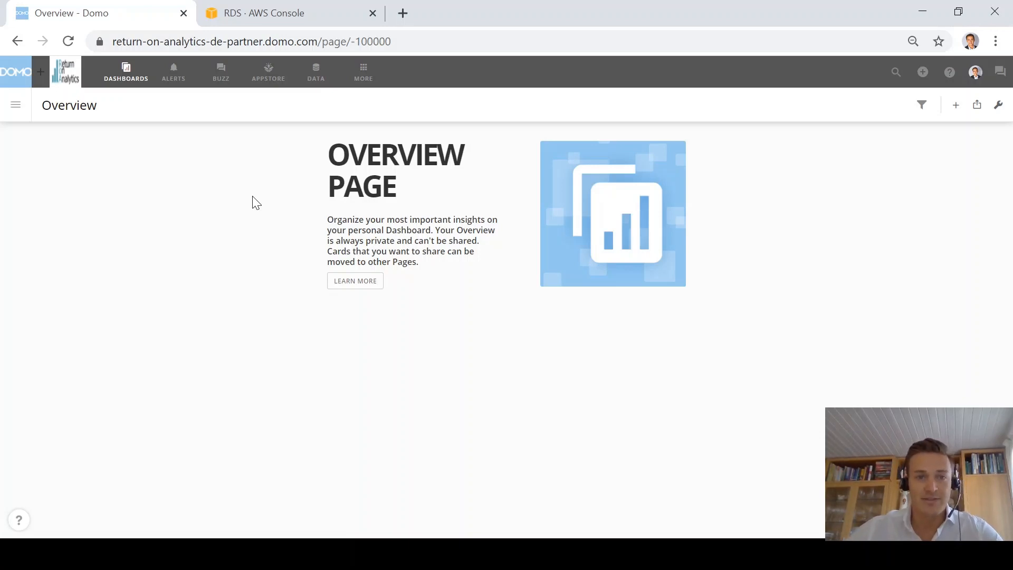
Step: Search cloud app connectors for 'mysql', start a MySQL Connector dataset, and show the saved accounts
click(316, 73)
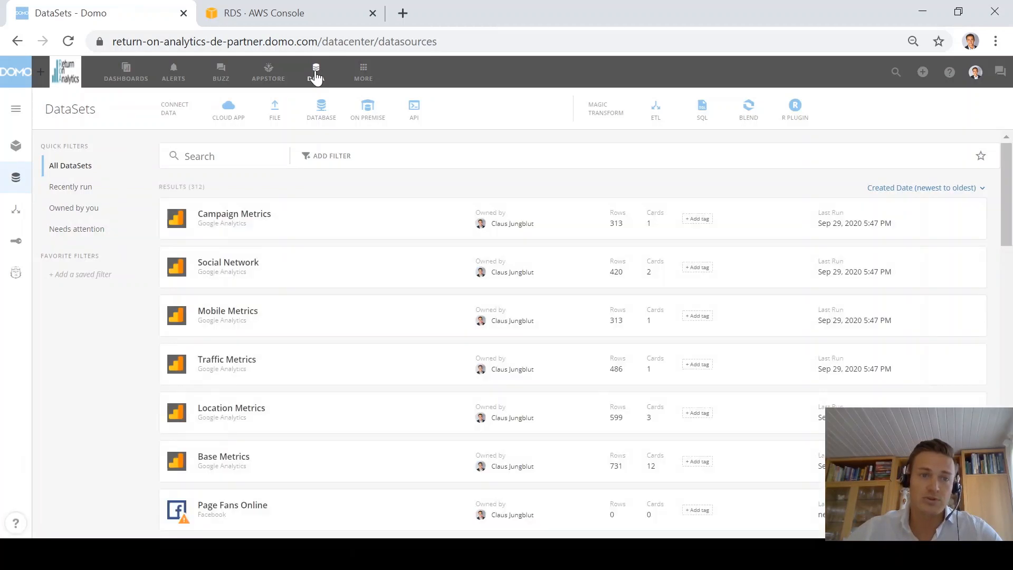
click(228, 113)
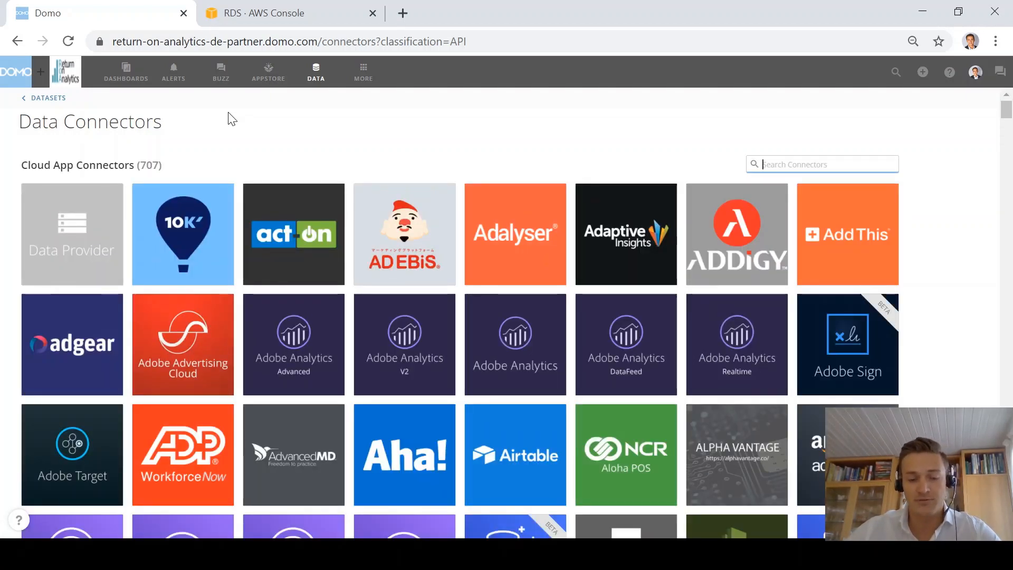
text(mysql)
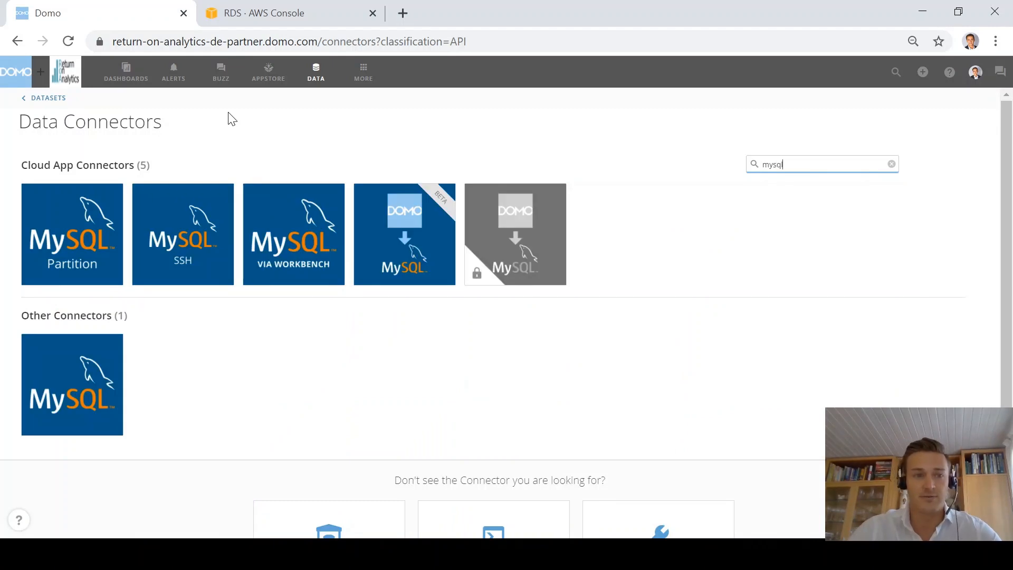
click(71, 400)
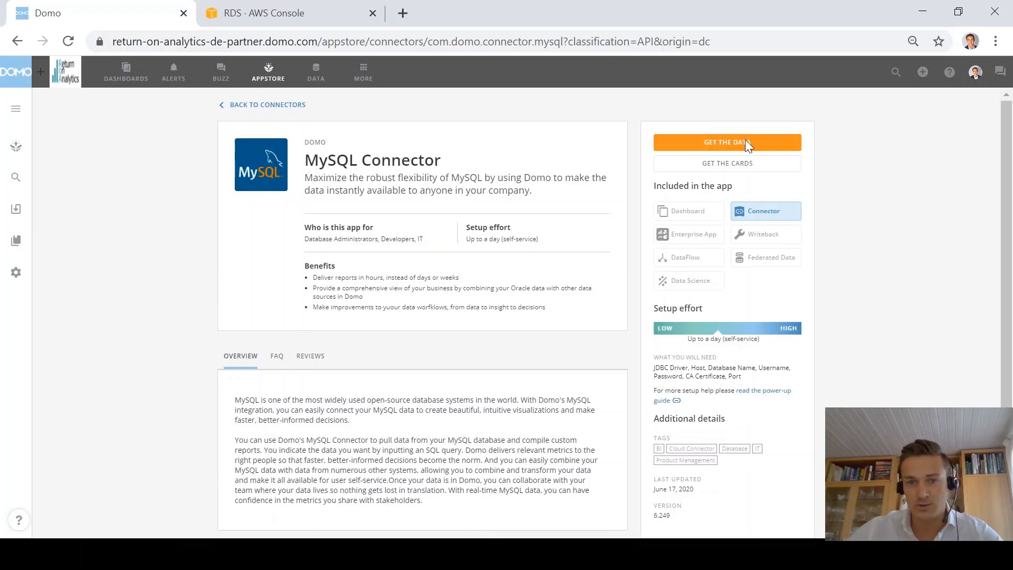
click(745, 143)
click(98, 268)
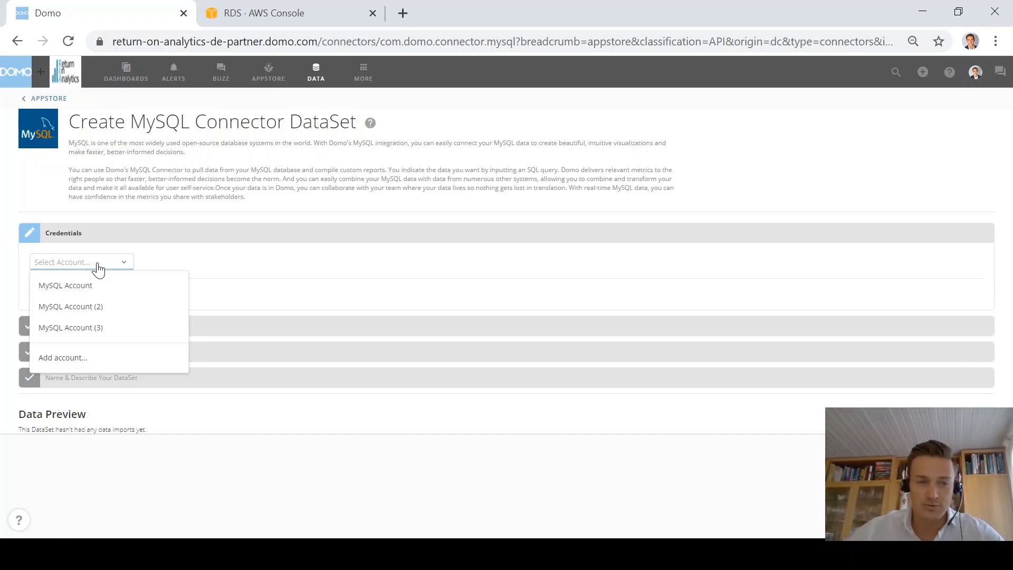
Step: Add a new MySQL account using the 8.0.18 (latest) JDBC driver, then go to the AWS RDS console
click(80, 359)
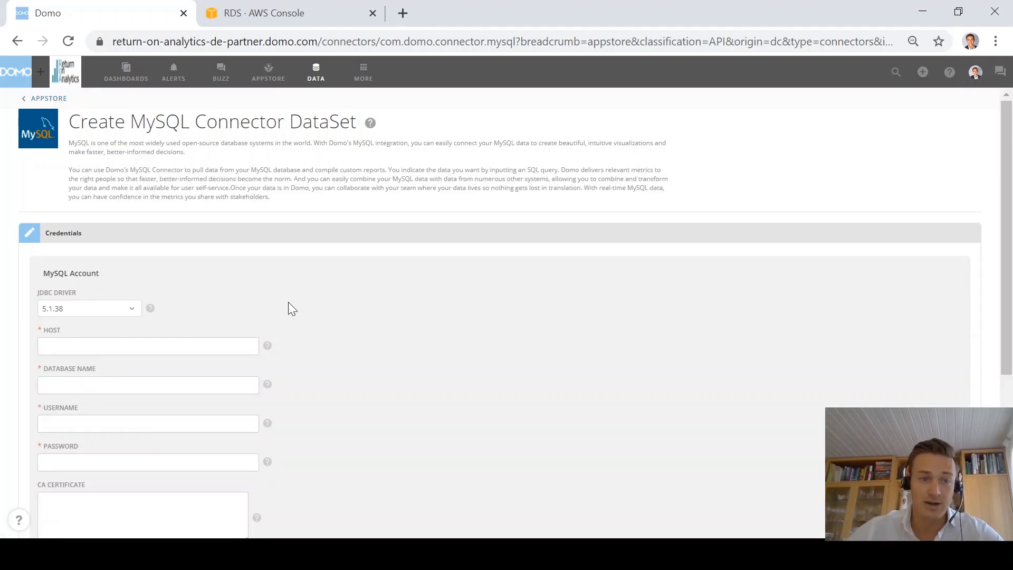
scroll(495, 290, down, 1)
scroll(494, 290, down, 2)
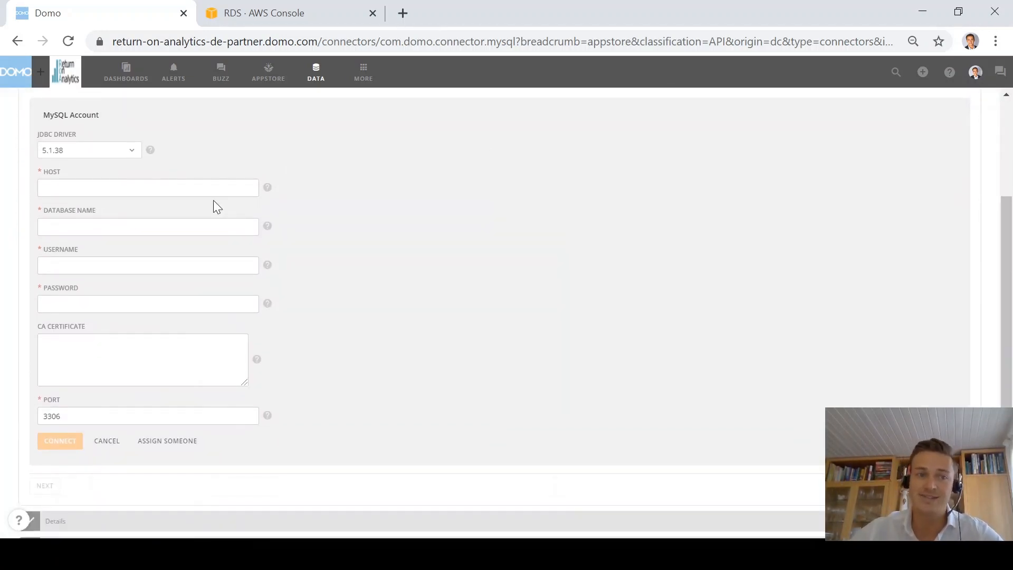
click(127, 155)
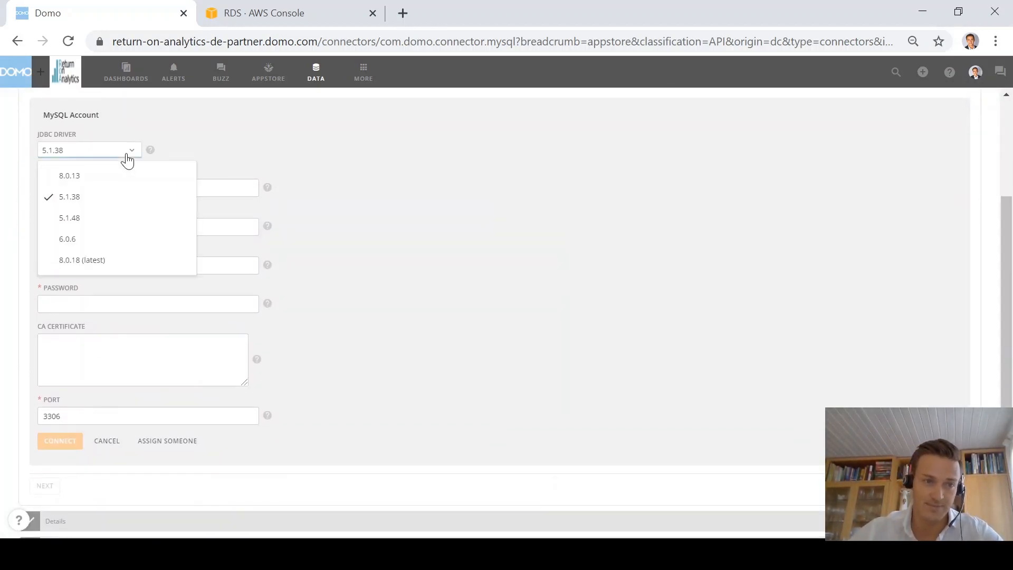
click(93, 263)
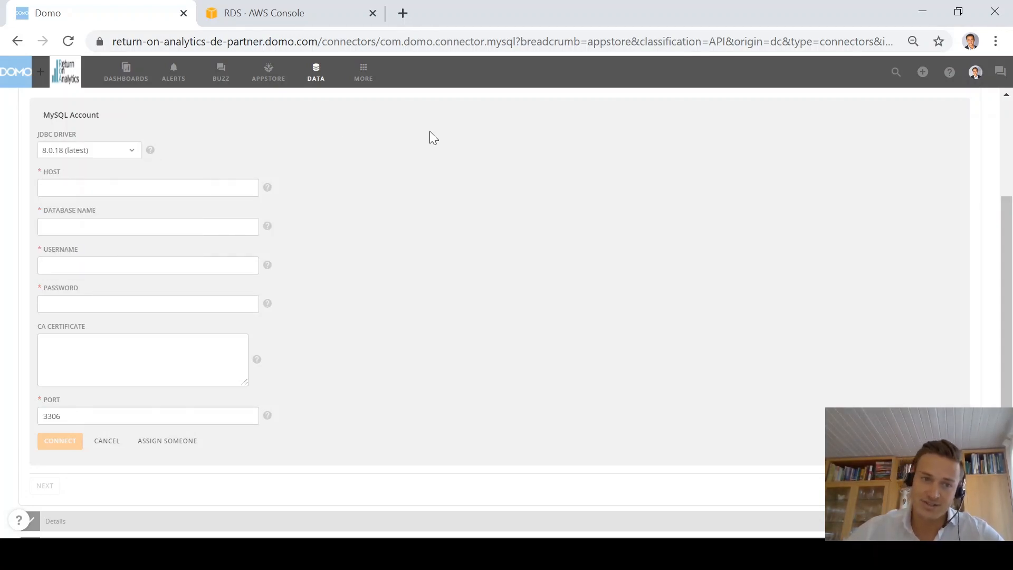
click(264, 14)
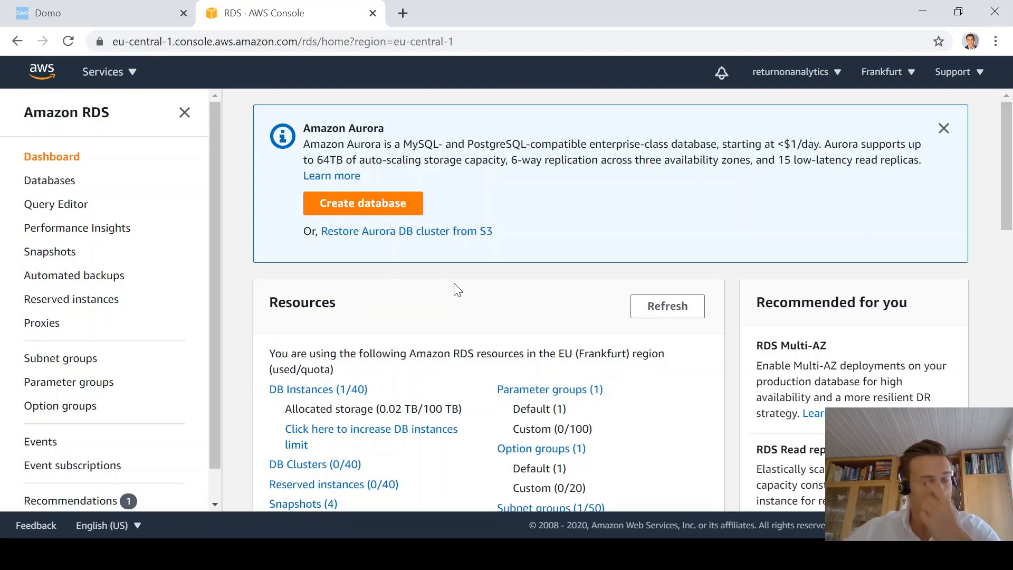
Step: Copy the daily-sales DB instance's endpoint from the RDS console and return to Domo
scroll(456, 289, down, 2)
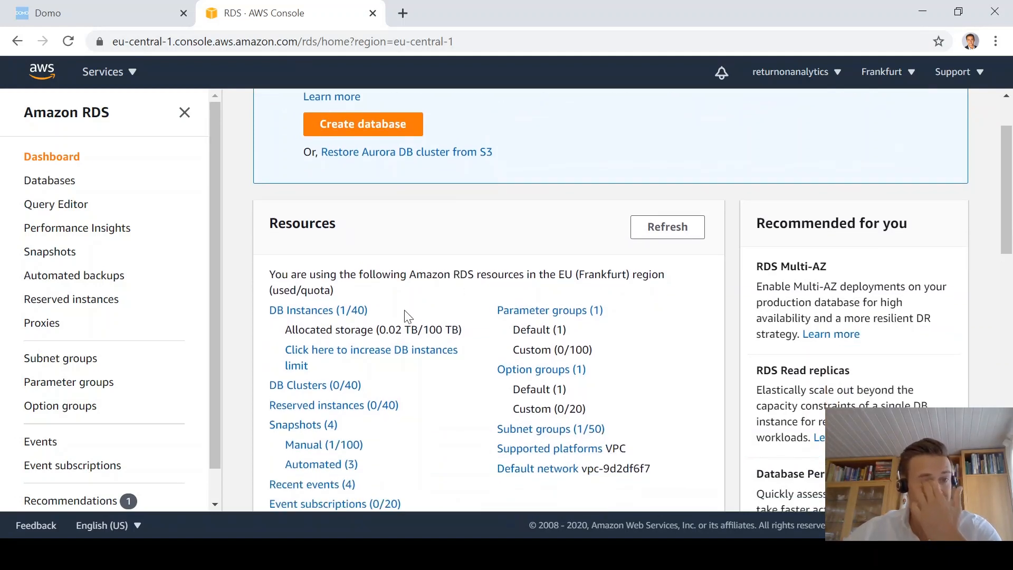
click(311, 312)
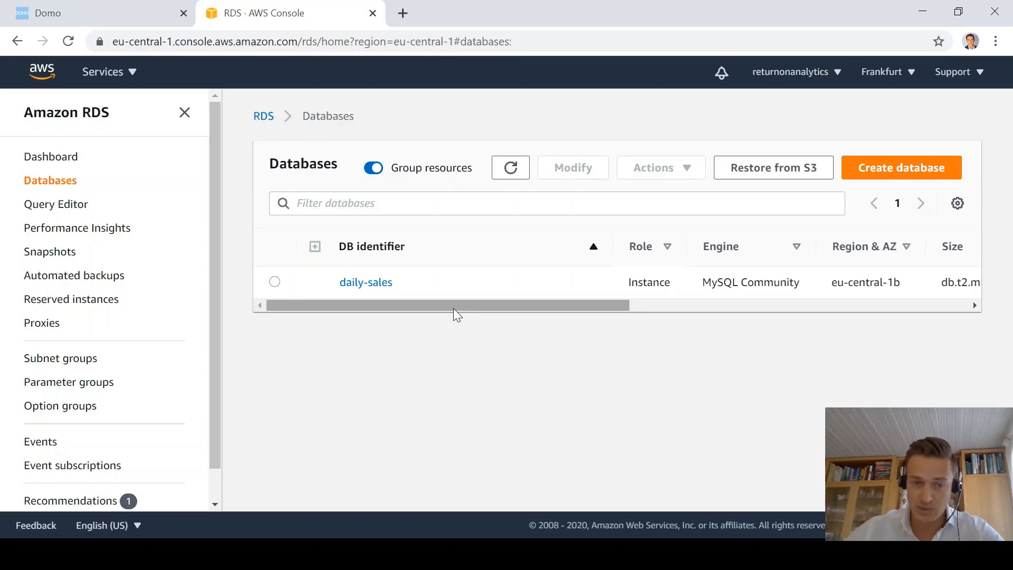
click(378, 290)
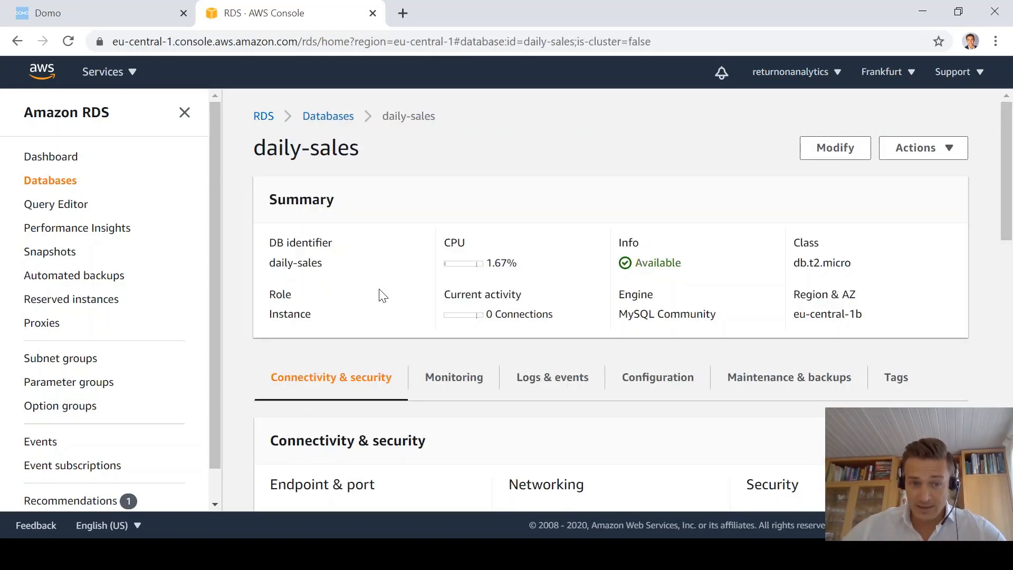
scroll(434, 298, down, 3)
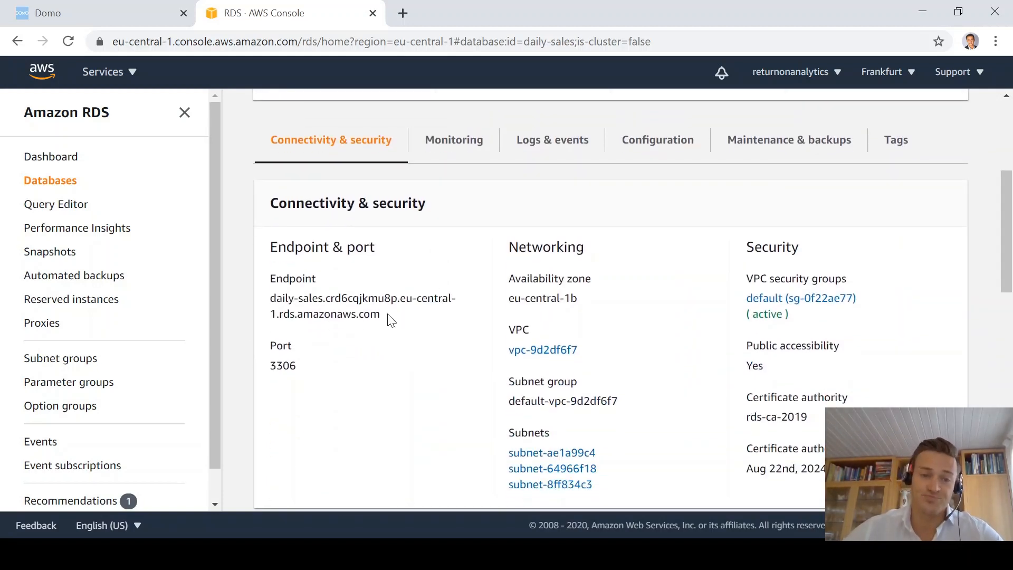
drag(391, 316, 275, 301)
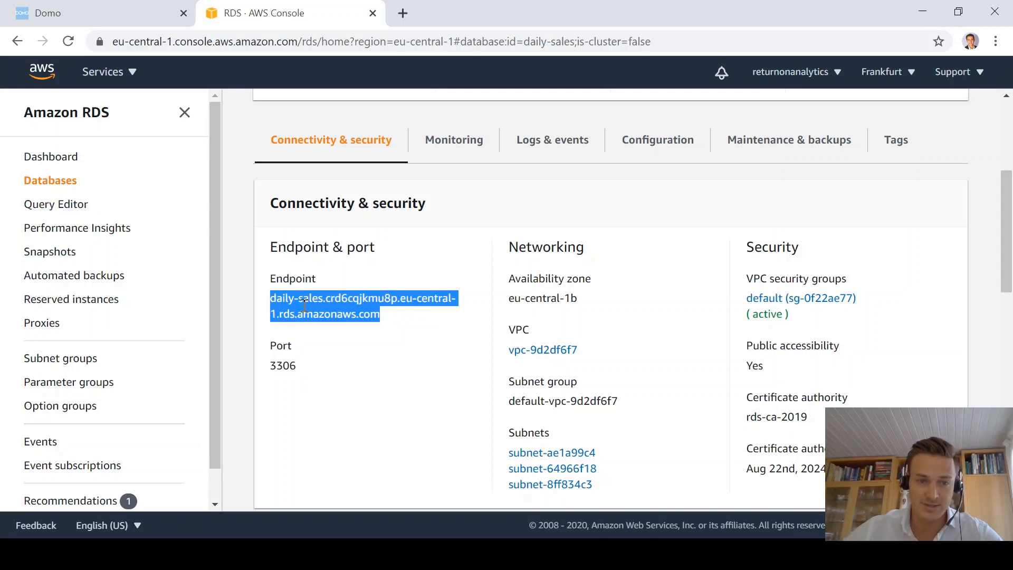
click(109, 21)
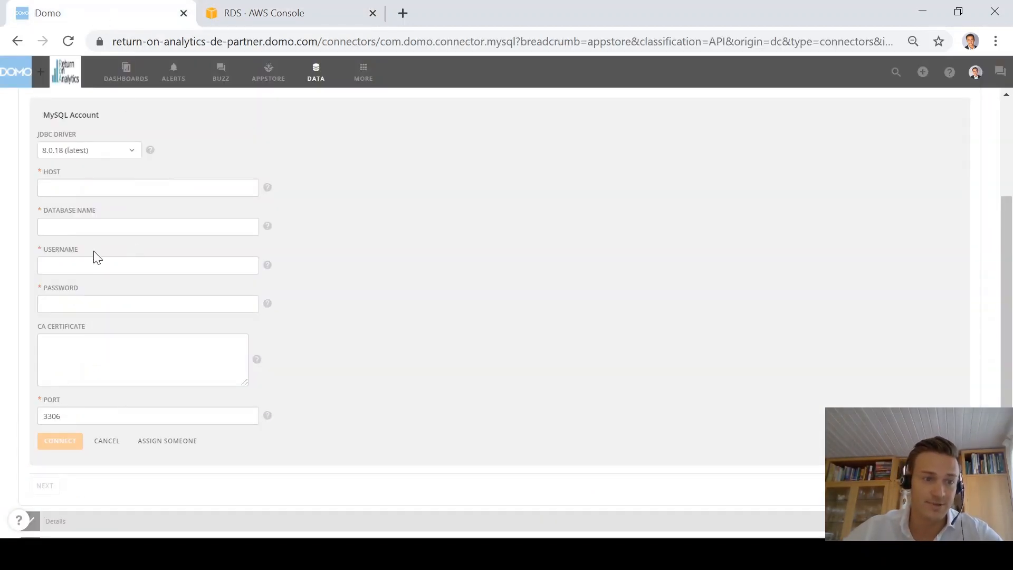
Step: Connect the MySQL account with the pasted endpoint host, database daily_sales, username and password
click(66, 187)
text(daily-sales.crd6cqjkmu8p.eu-central-1.rds.amazonaws.com)
click(97, 233)
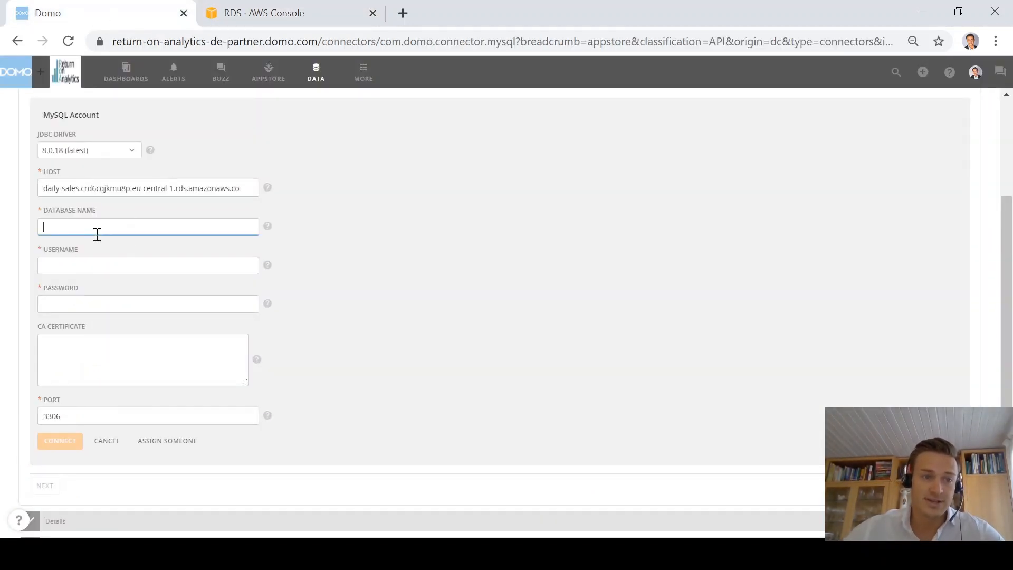
text(daily)
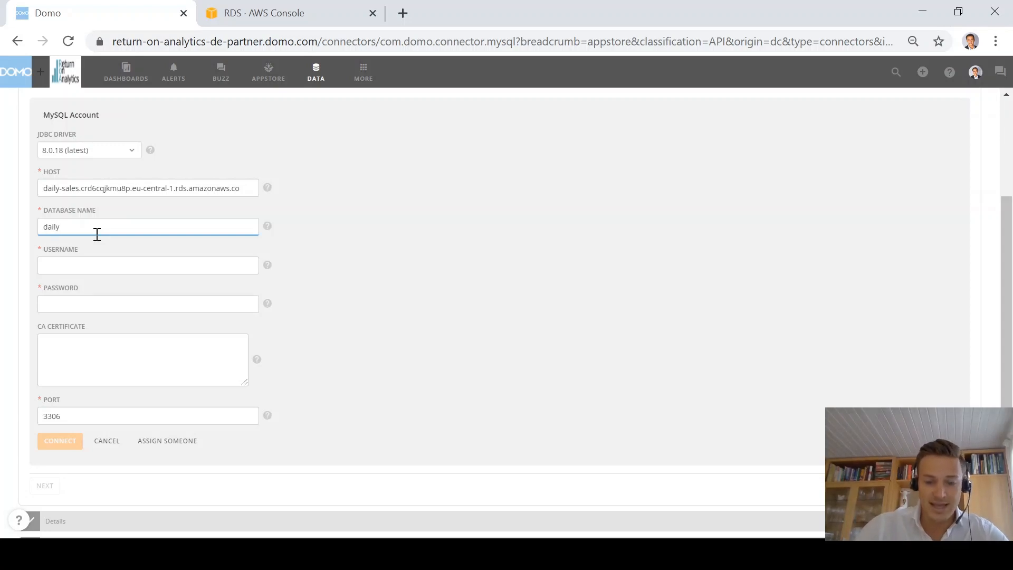
text(_sales)
key(Tab)
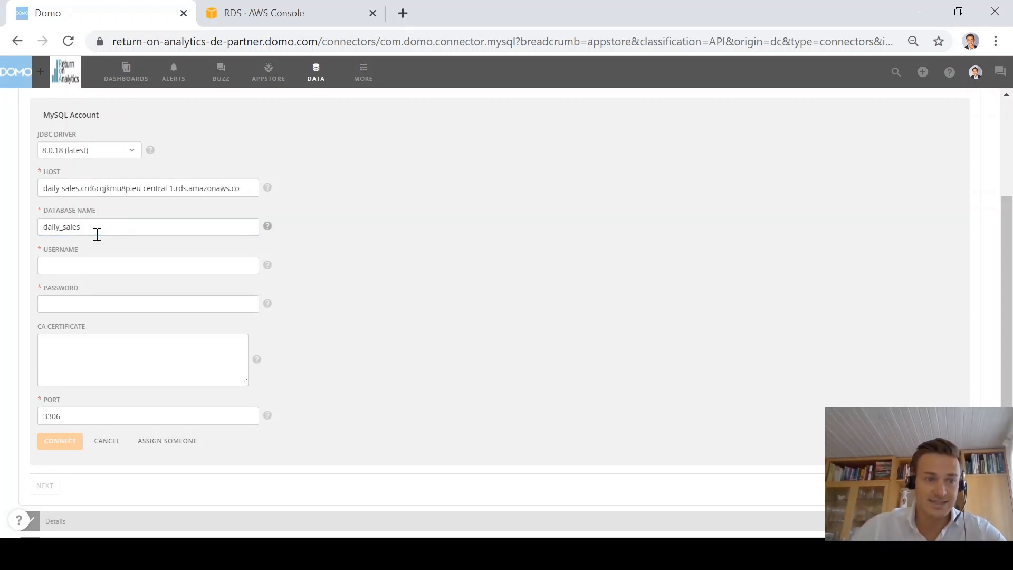
text(admin)
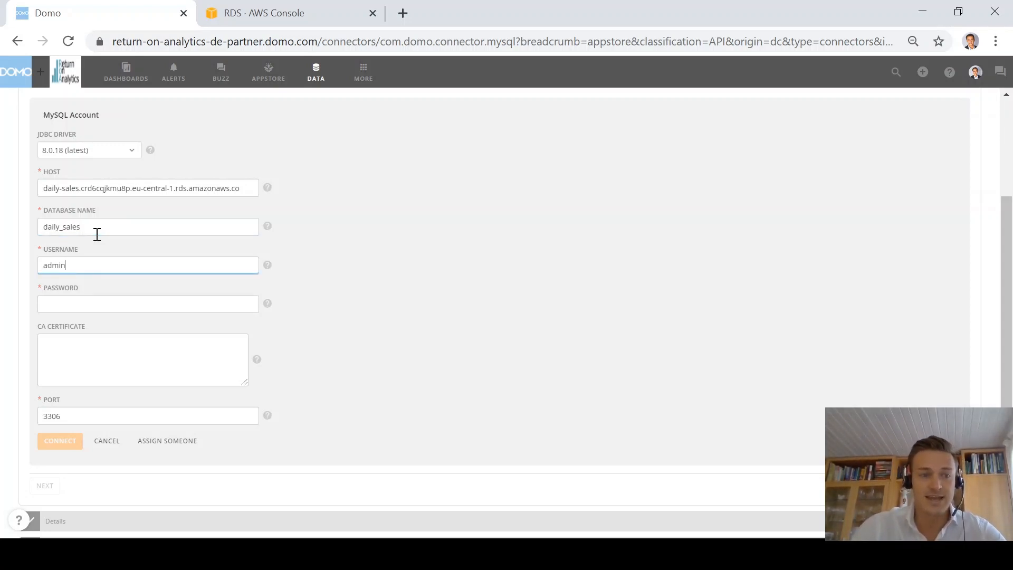
key(Tab)
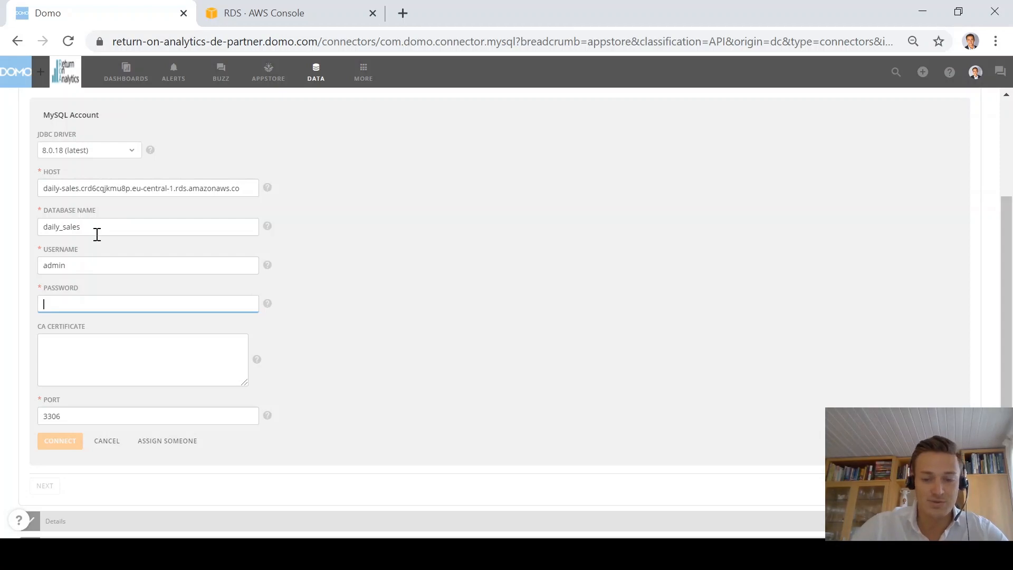
text(******)
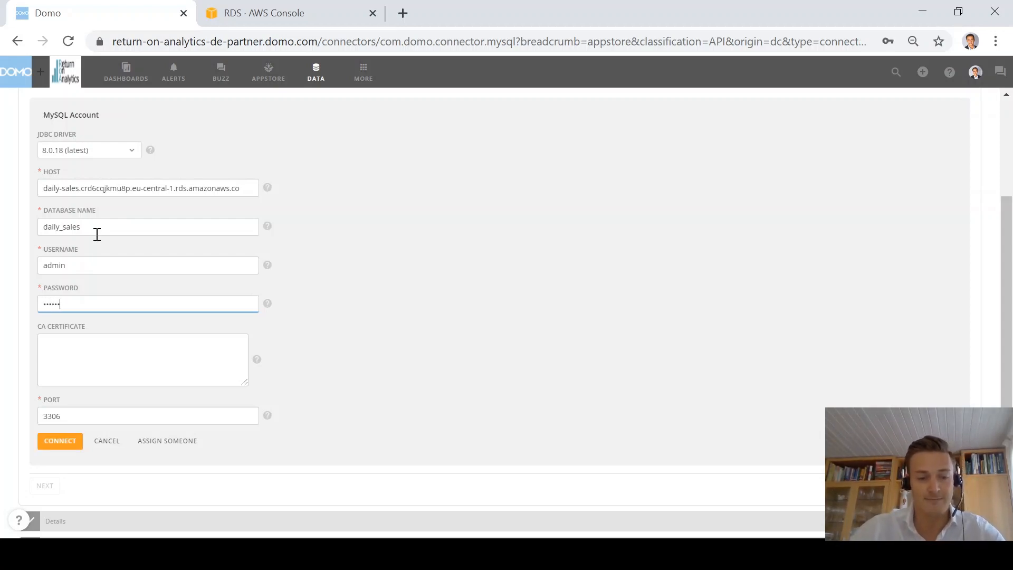
text(**)
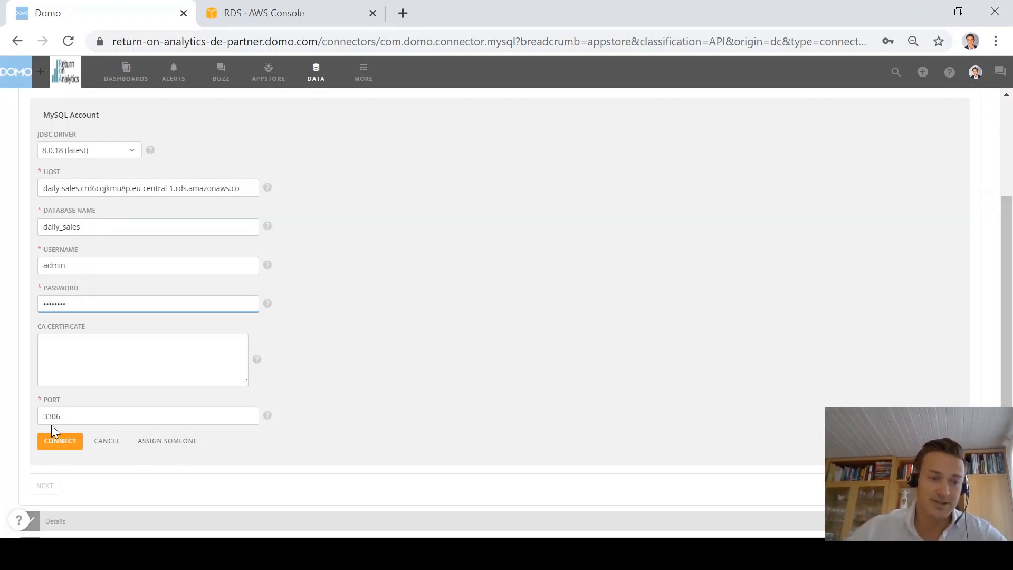
click(66, 438)
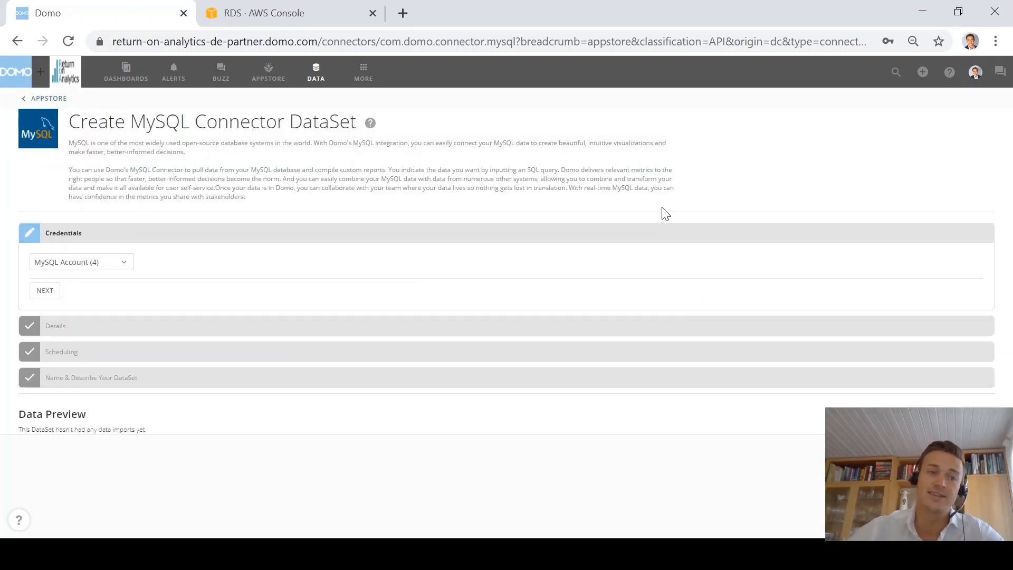
Step: In Query Builder, select the Sales_Prod table's Date and Revenue columns and continue to scheduling
click(45, 297)
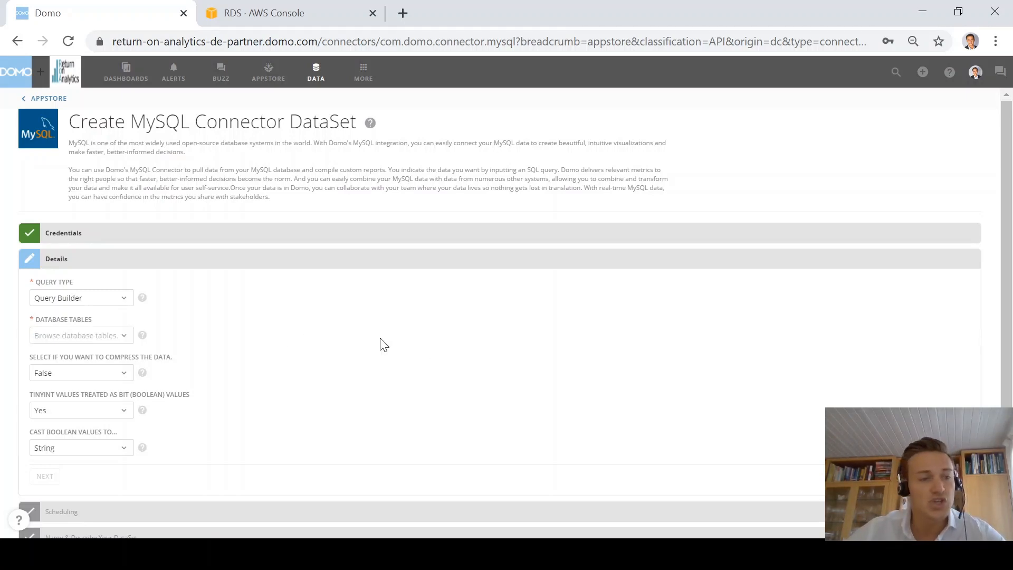
click(105, 336)
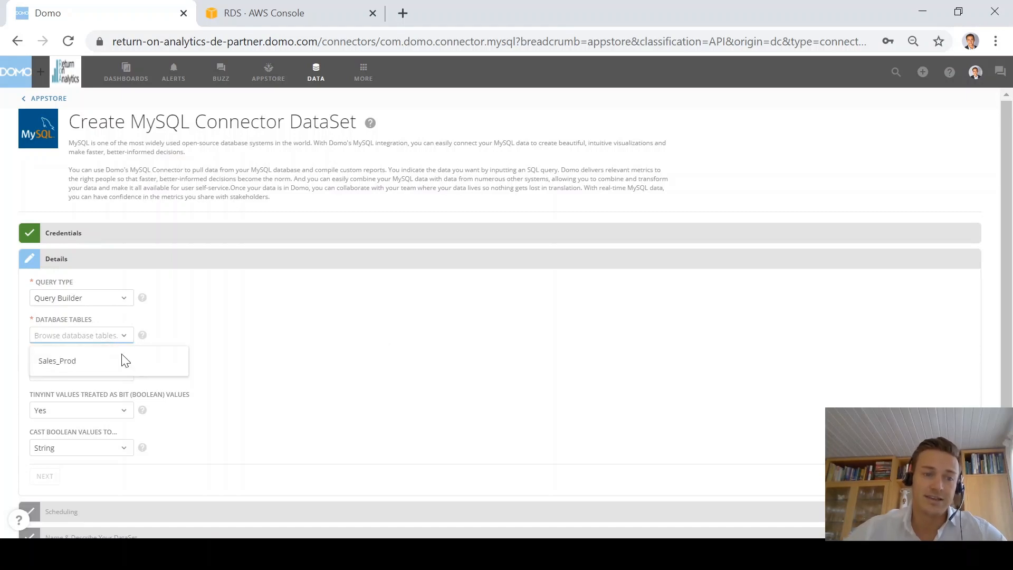
click(90, 368)
scroll(341, 354, down, 2)
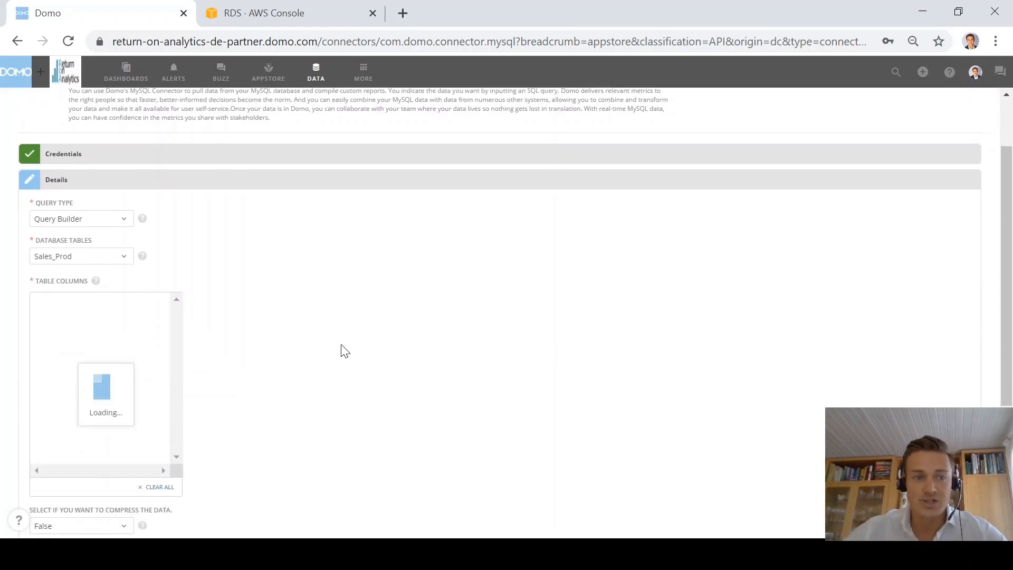
scroll(345, 351, down, 1)
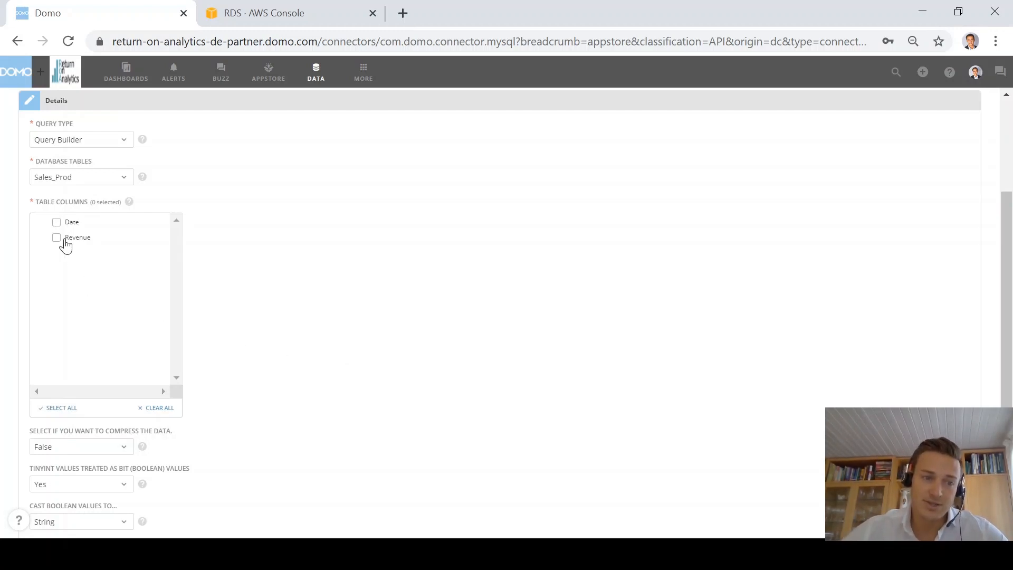
click(56, 222)
click(56, 238)
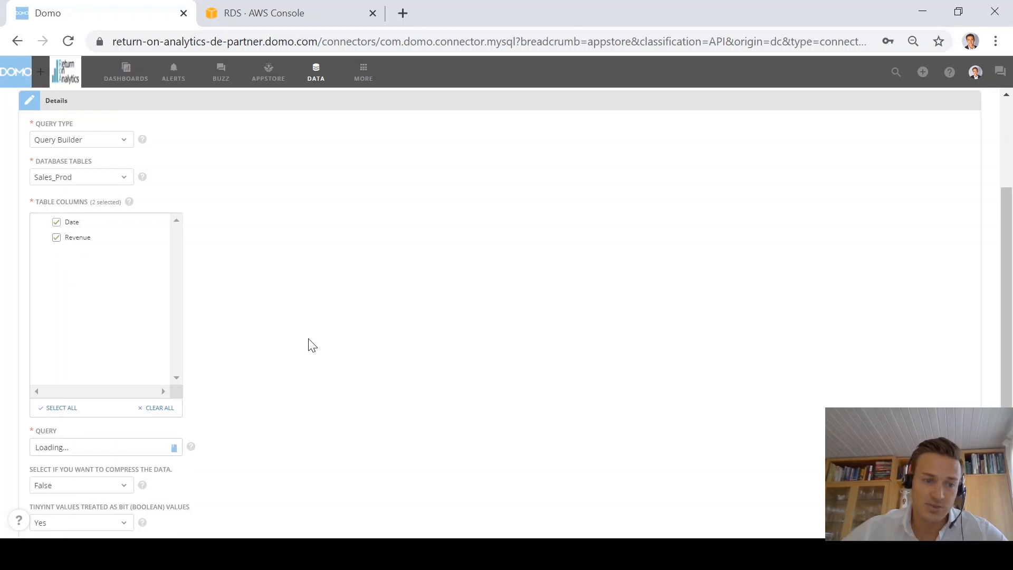
scroll(312, 345, down, 2)
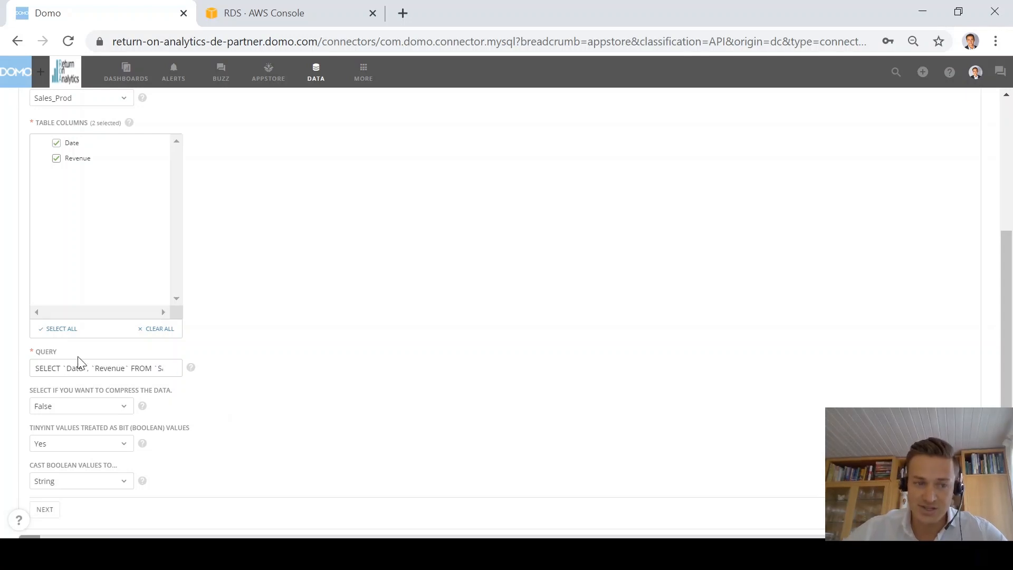
scroll(269, 394, down, 2)
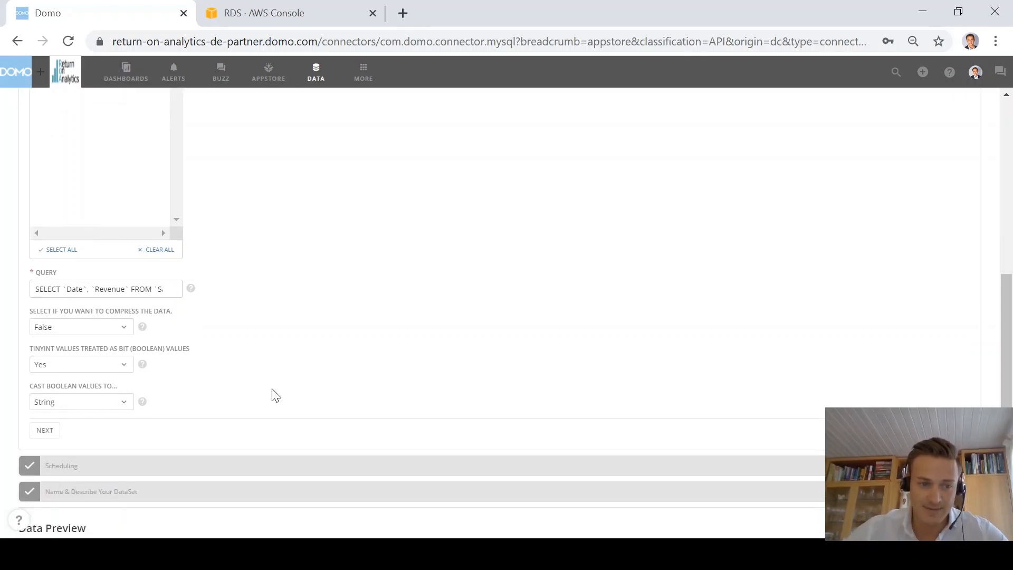
click(42, 432)
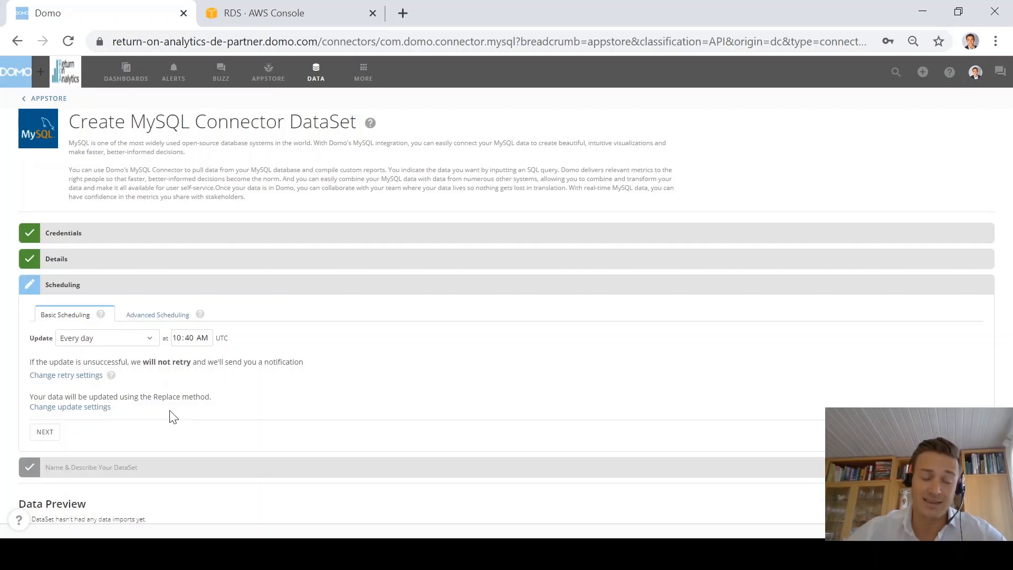
Step: Keep the dataset updating Every day and continue to naming the dataset
click(140, 339)
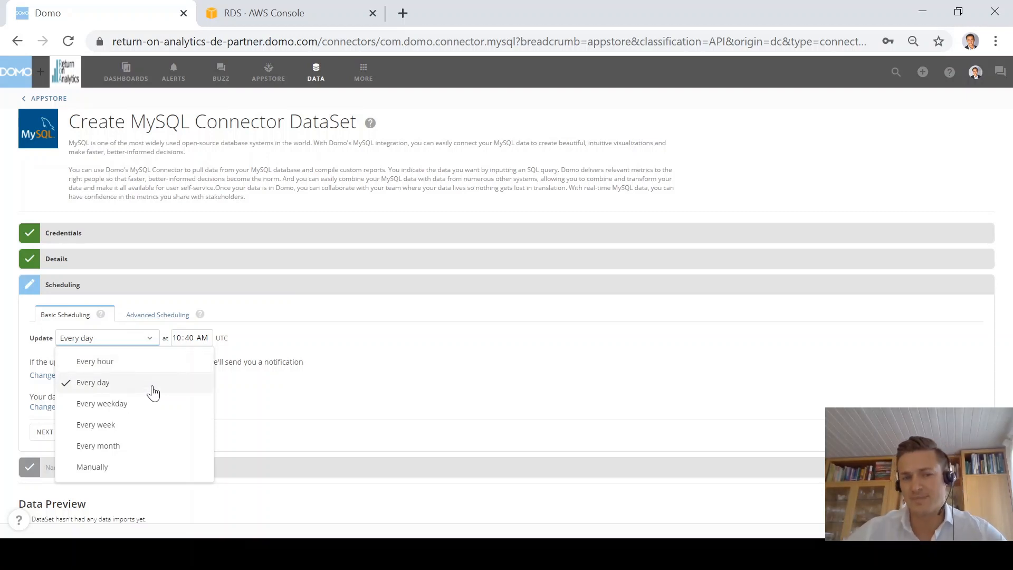
click(153, 393)
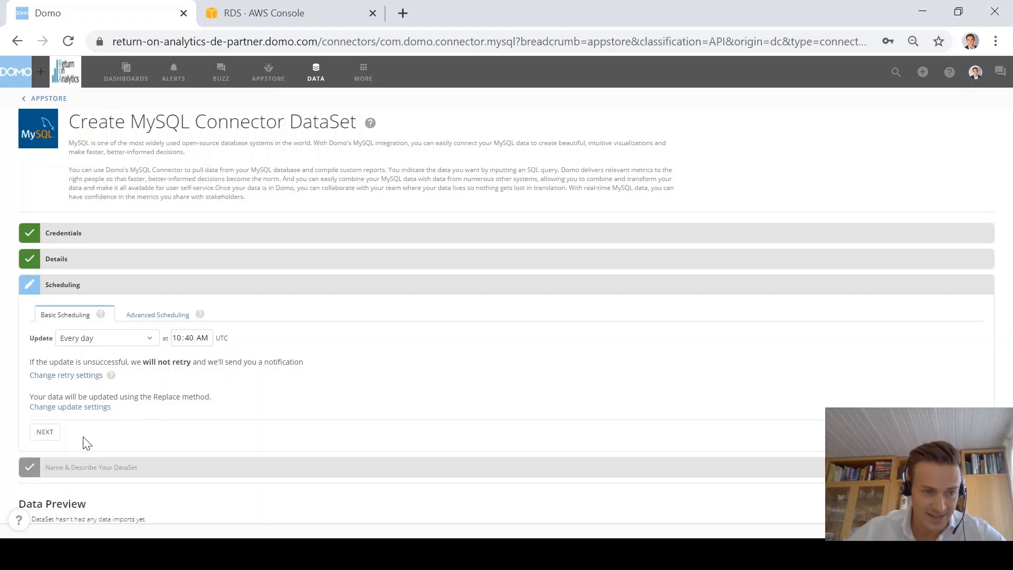
click(47, 432)
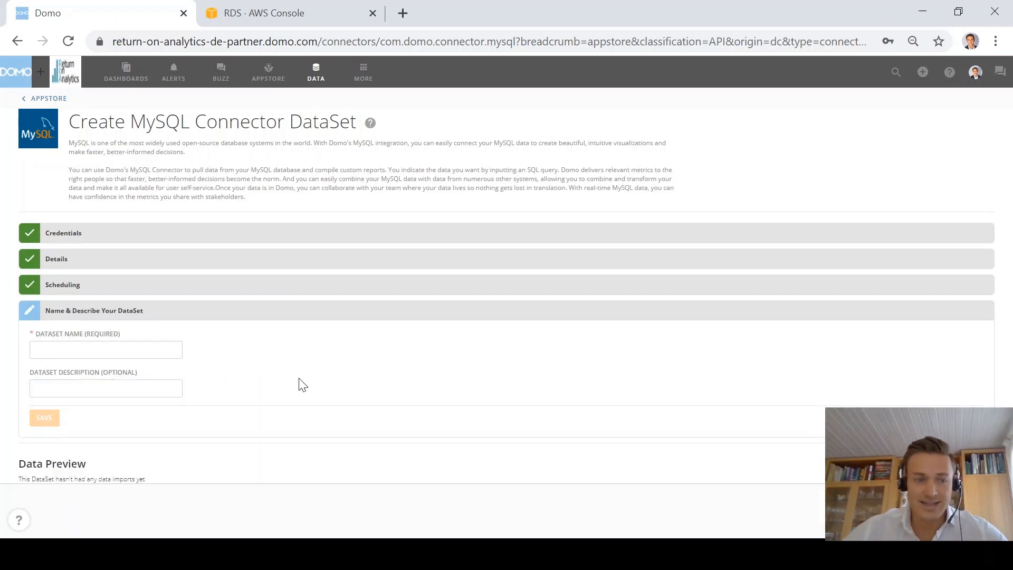
Step: Name the dataset 'Tutorial | MySQL | Daily Sales' and save it
click(96, 348)
text(Tut)
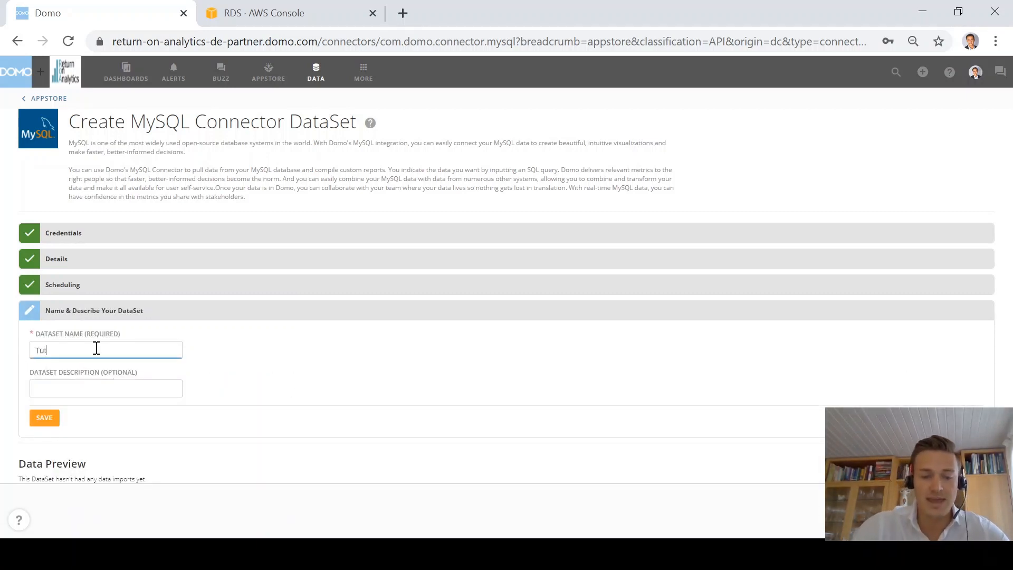
text(orial)
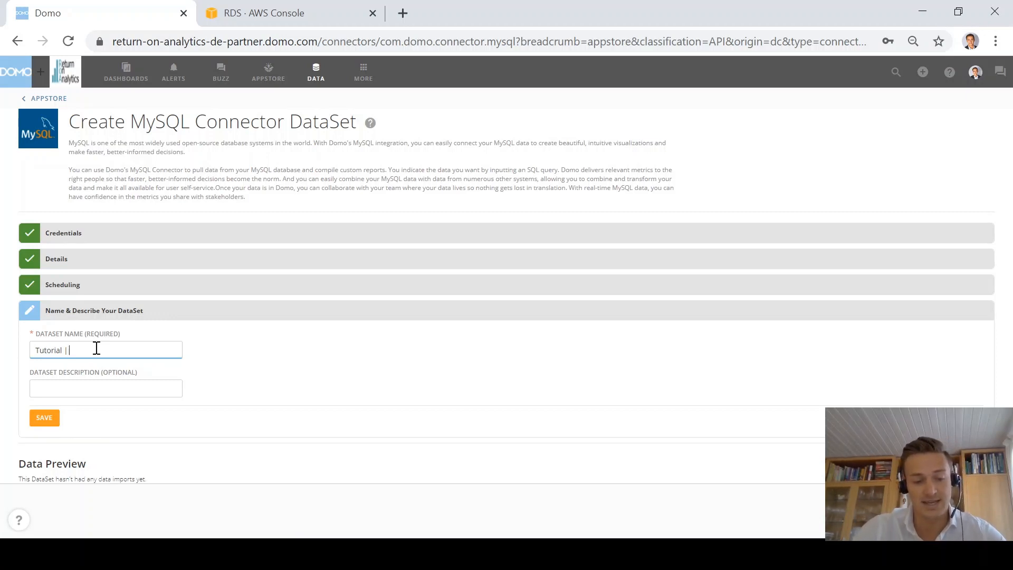
text(| MySQL)
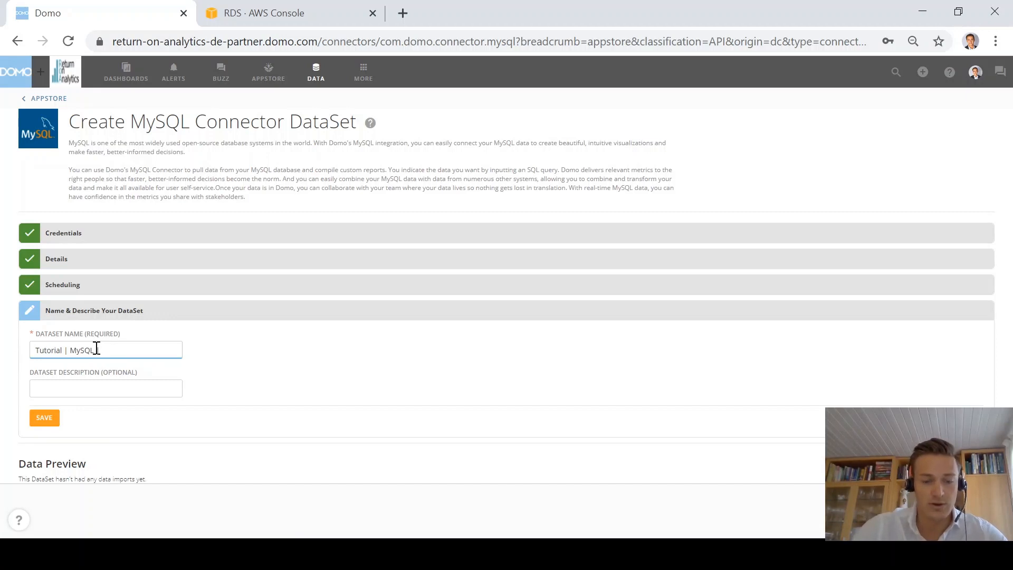
text( | Daily Sales)
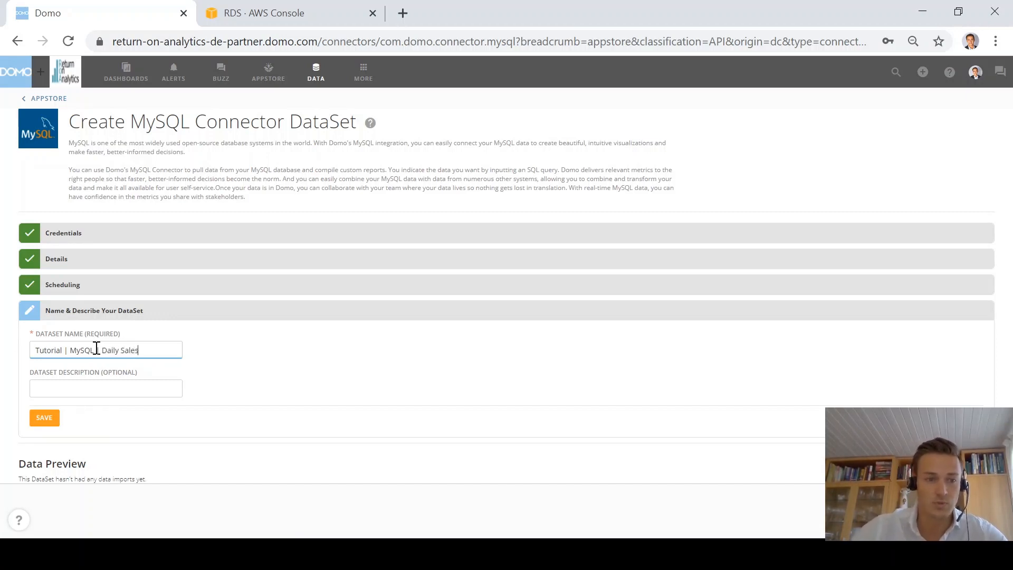
click(49, 421)
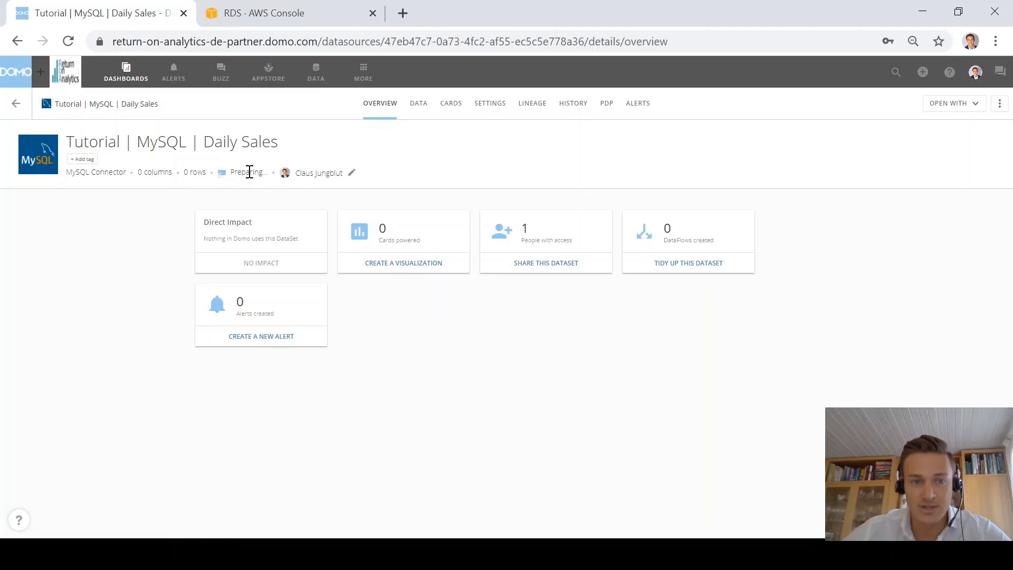
Step: Preview the imported Date and Revenue rows, then go back to the DataSets list
click(418, 103)
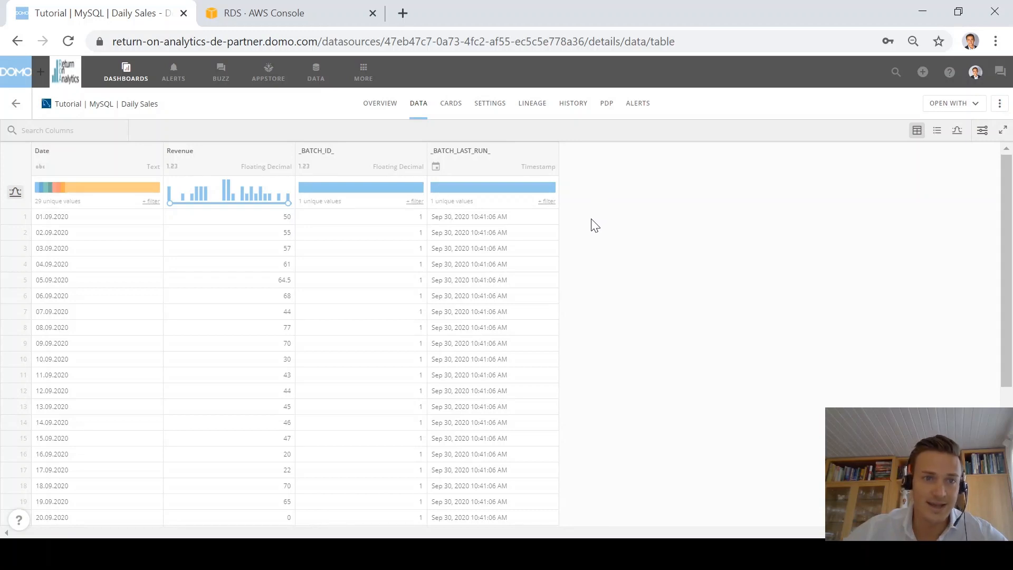
click(316, 73)
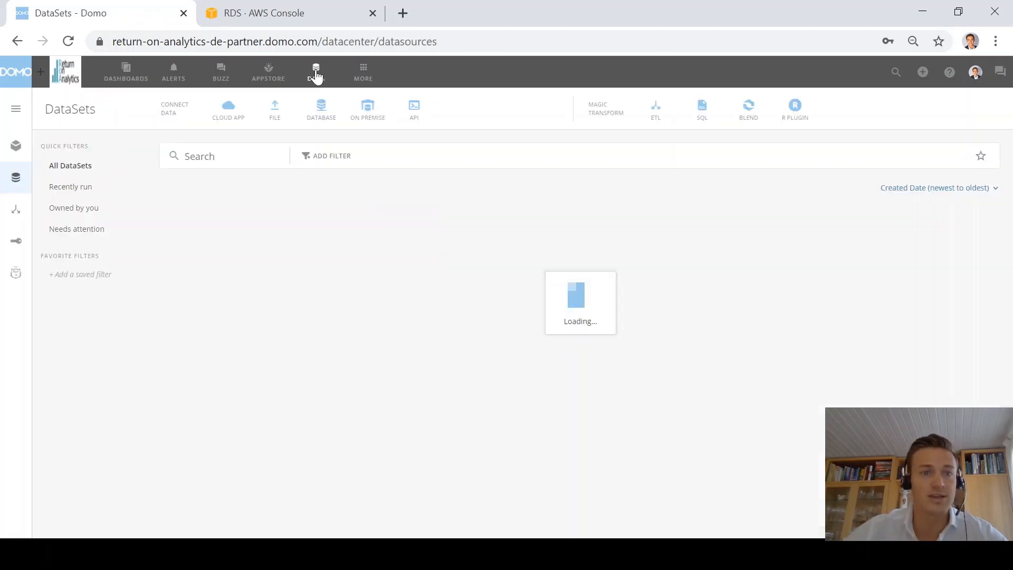
Step: Search cloud app connectors for 'google ana' and open the Google Analytics connector
click(226, 113)
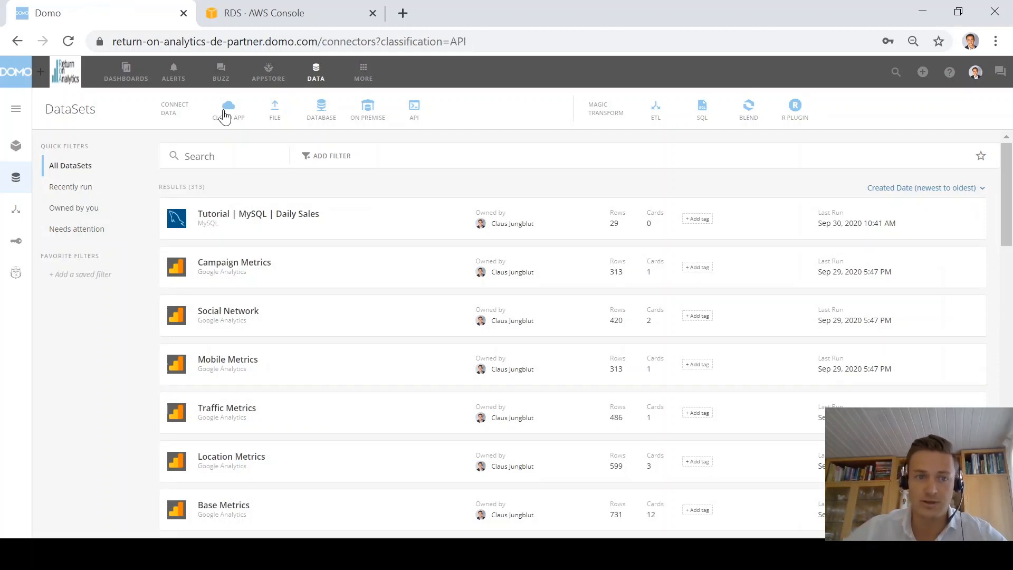
click(225, 116)
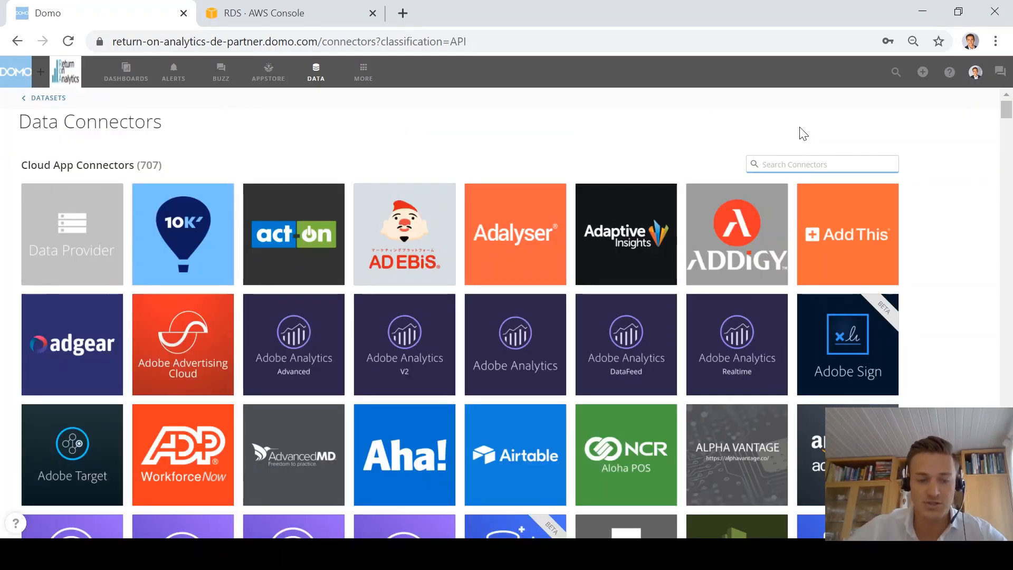
text(google ana)
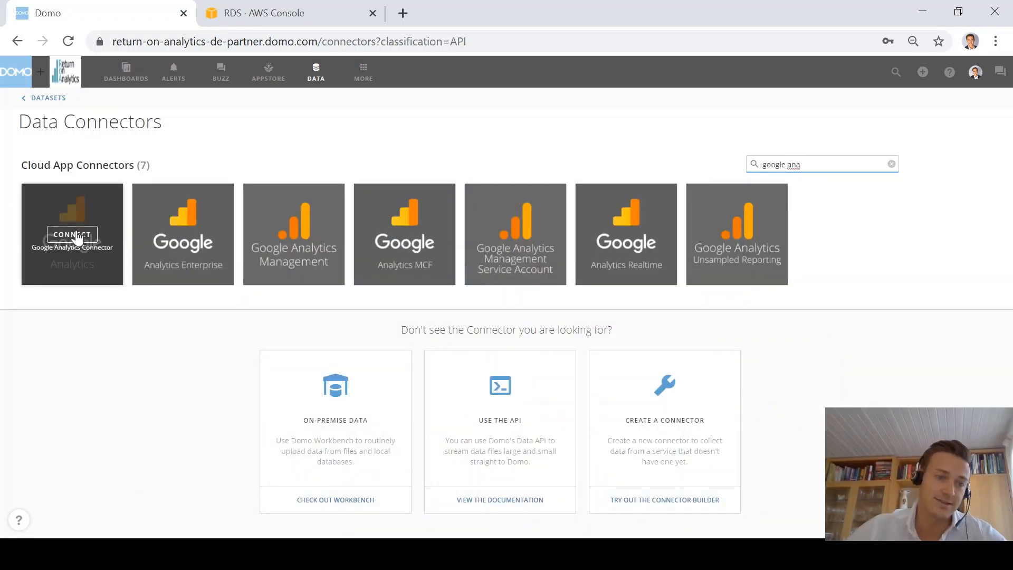
click(78, 236)
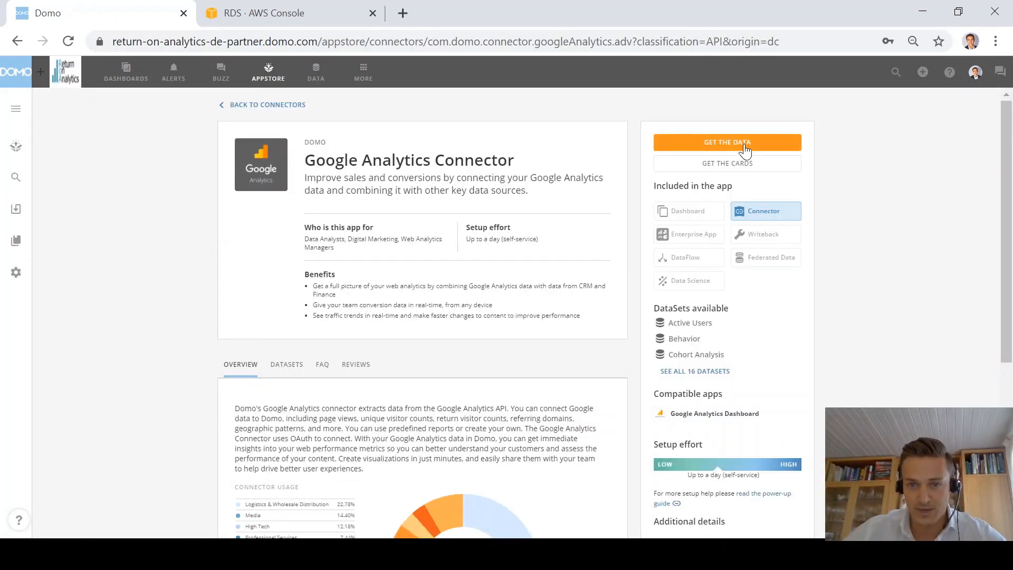
Step: Start a Google Analytics dataset, sign in with a new Google account, and continue to data selection
click(746, 146)
click(118, 239)
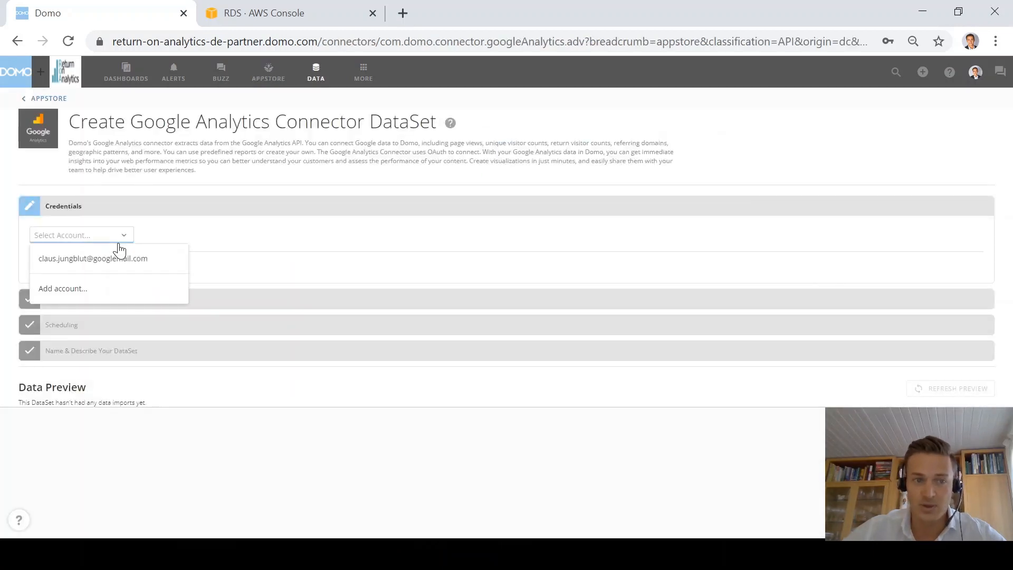
click(84, 291)
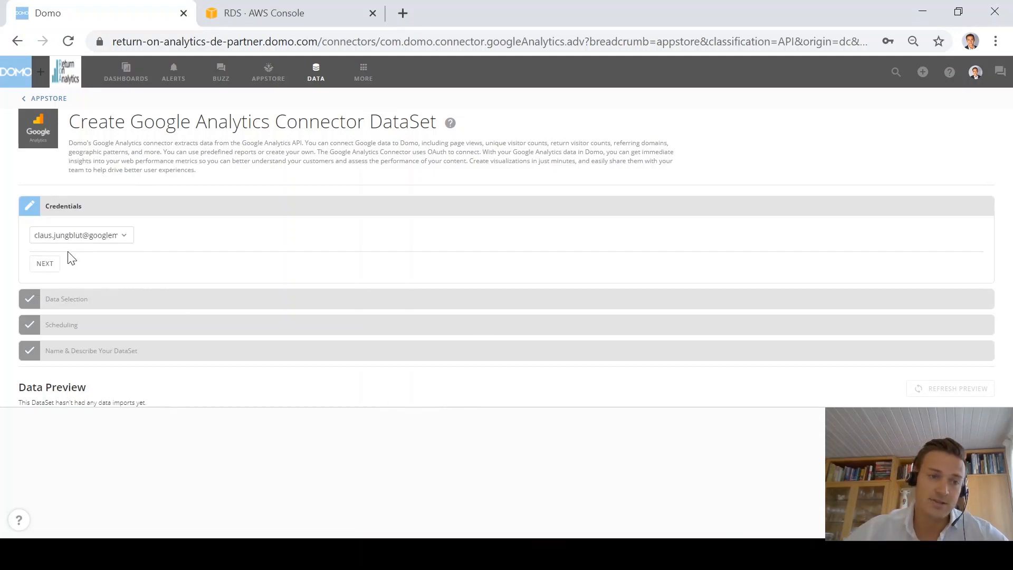
click(50, 266)
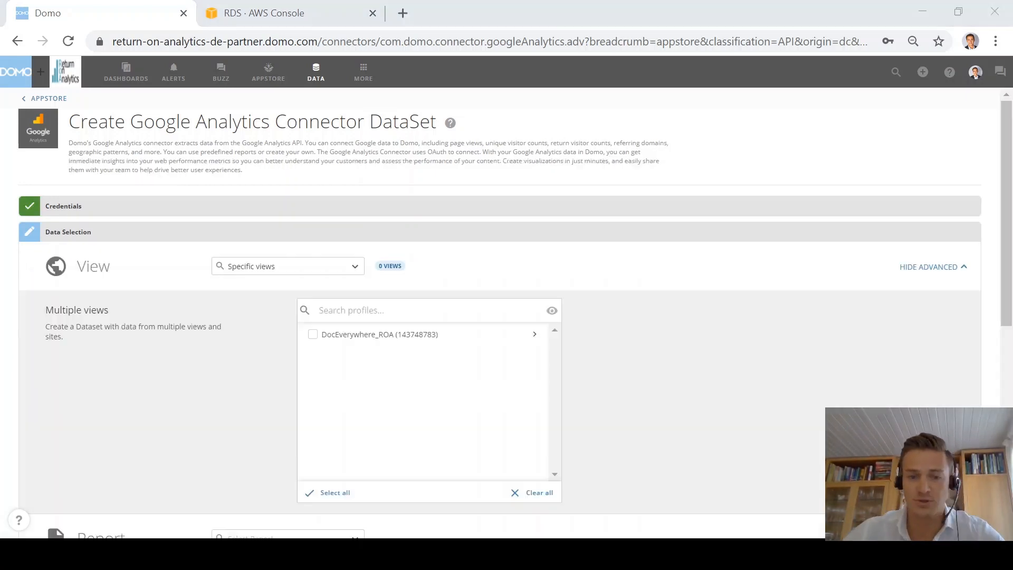
Step: Include the DocEverywhere_ROA view and choose the Base Metrics report
click(313, 335)
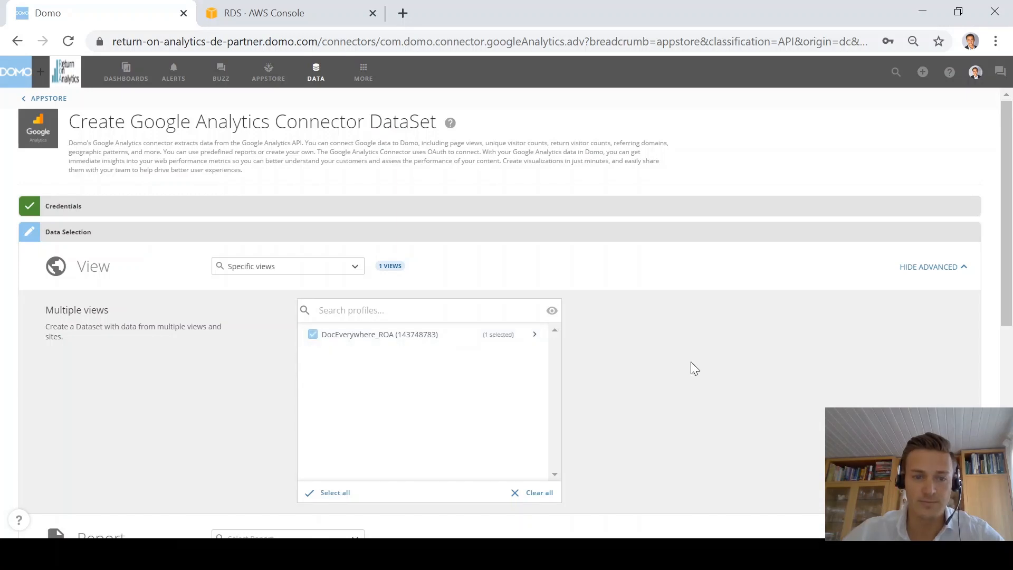
scroll(691, 362, down, 2)
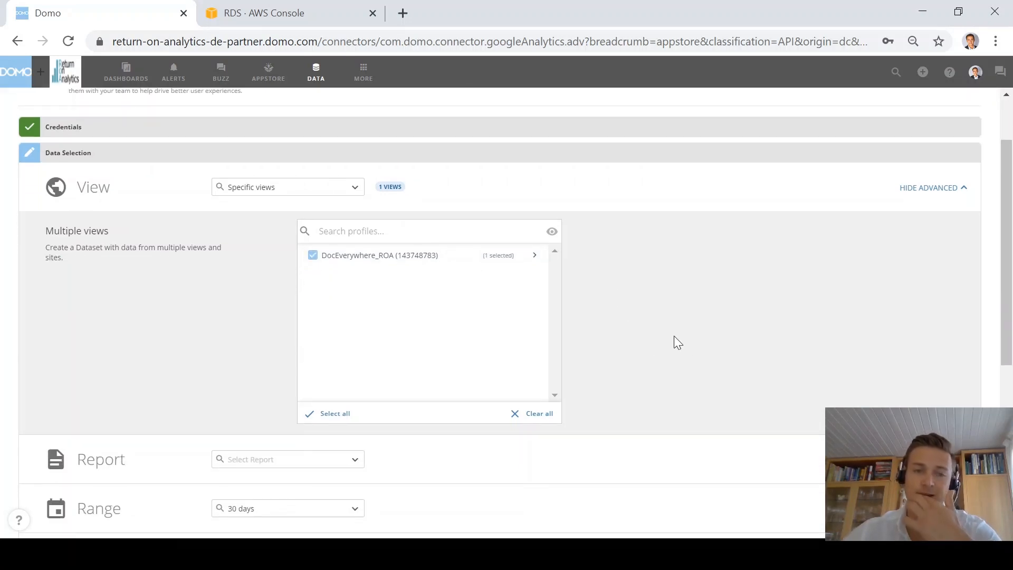
scroll(700, 311, down, 3)
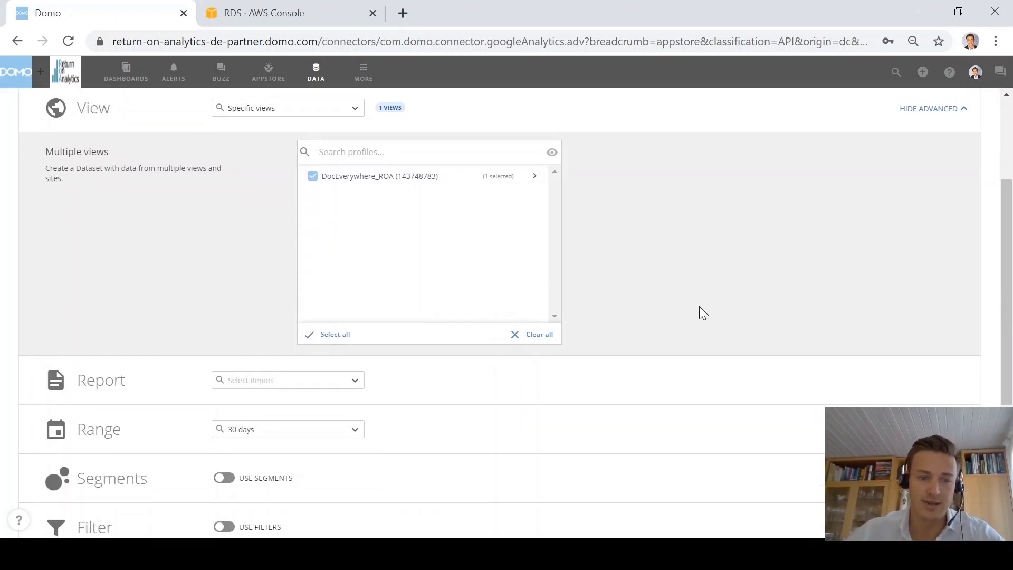
click(355, 304)
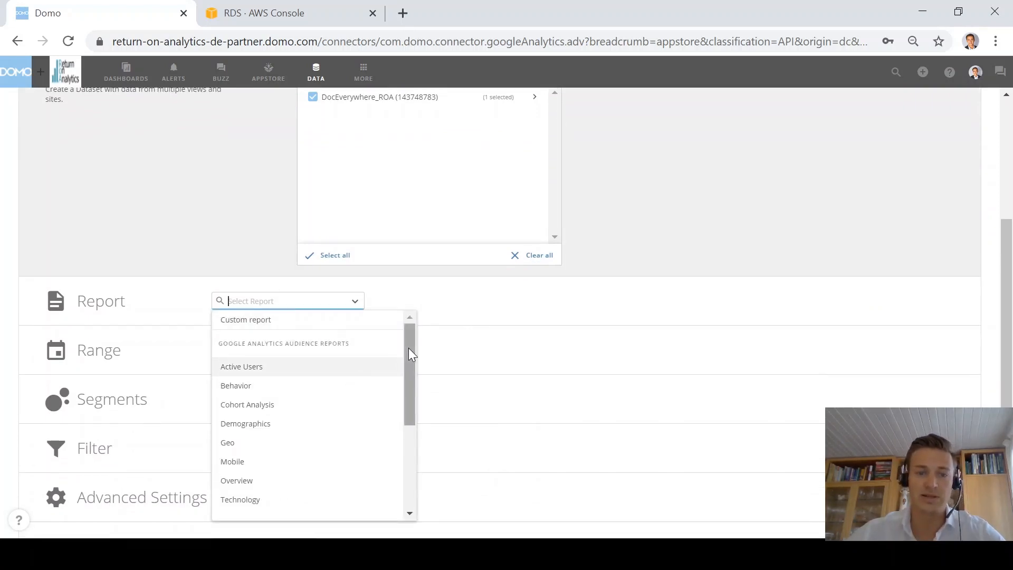
drag(409, 347, 386, 330)
scroll(280, 369, down, 4)
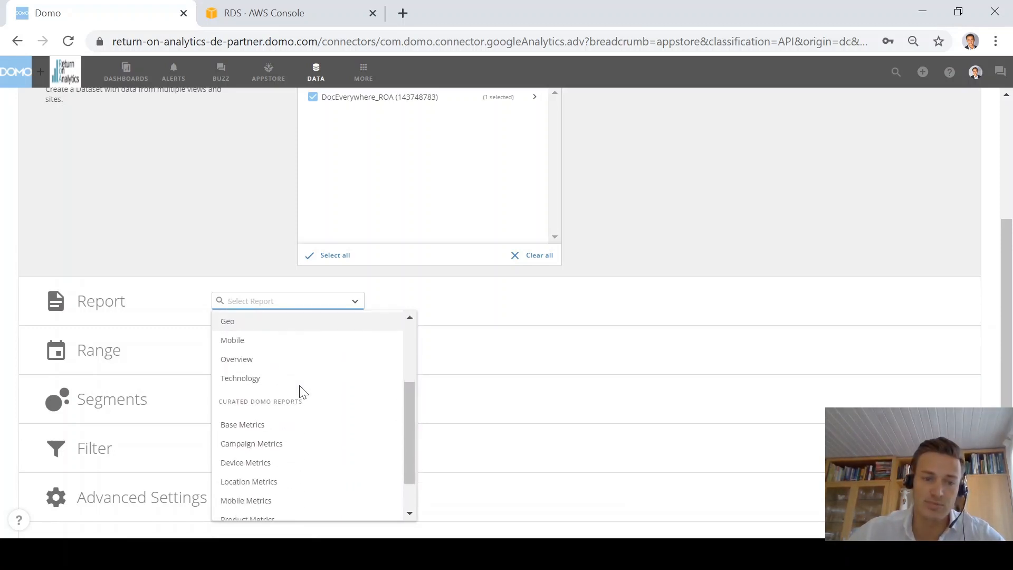
click(249, 393)
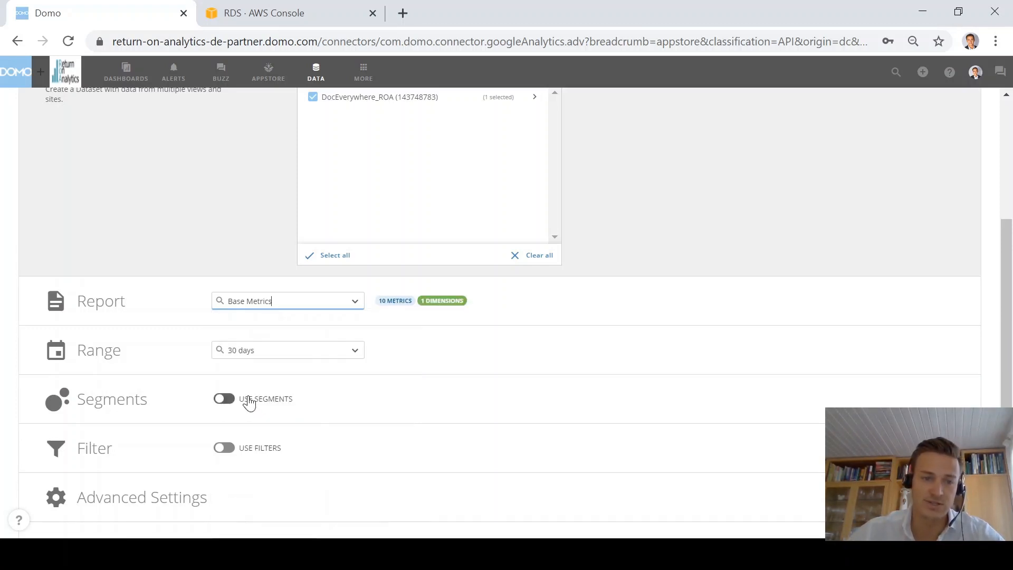
Step: Set a custom date range from 09/01/2020 to 0 days back, relative to today, and continue
click(360, 355)
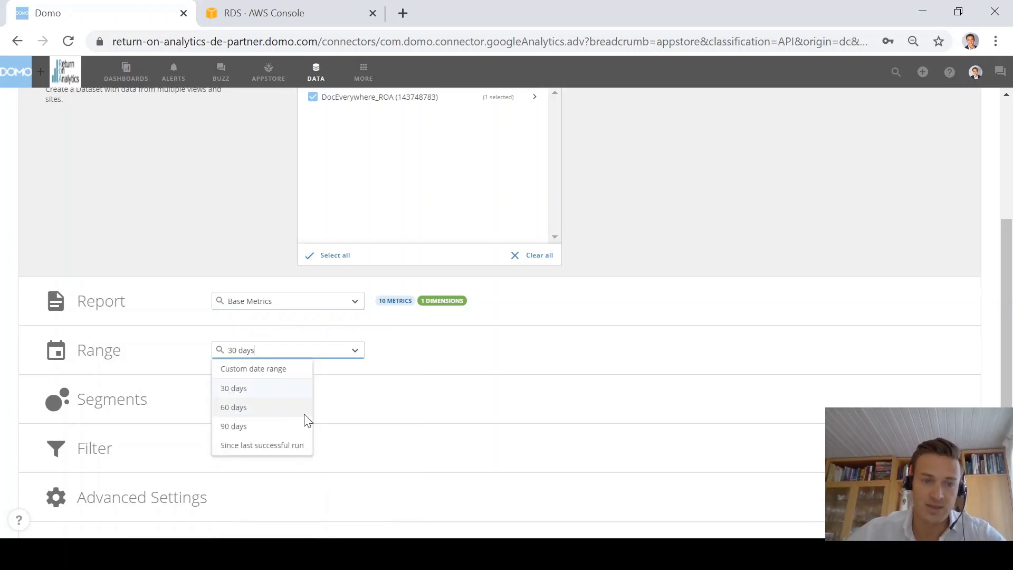
click(253, 370)
click(366, 391)
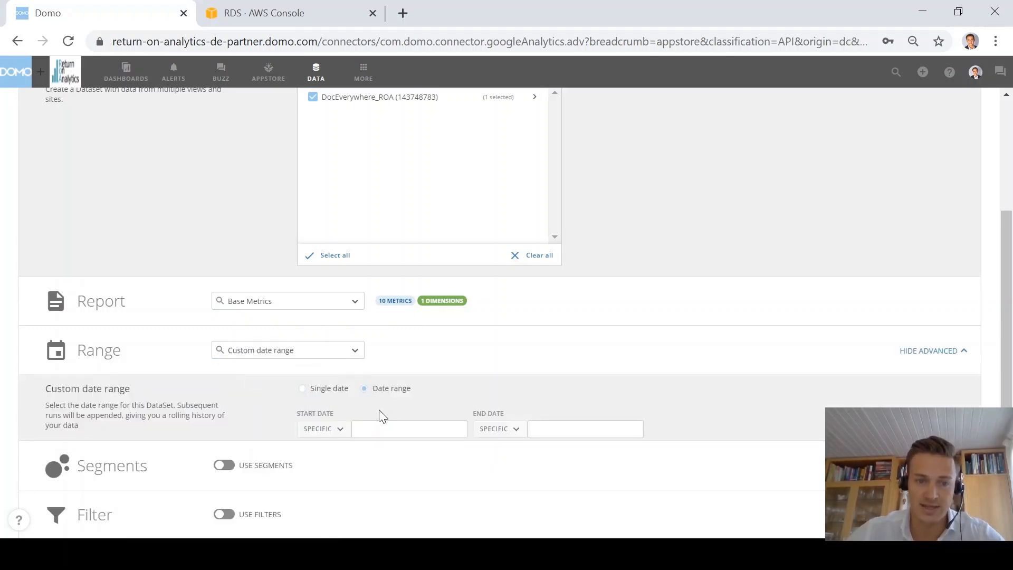
click(377, 431)
click(411, 291)
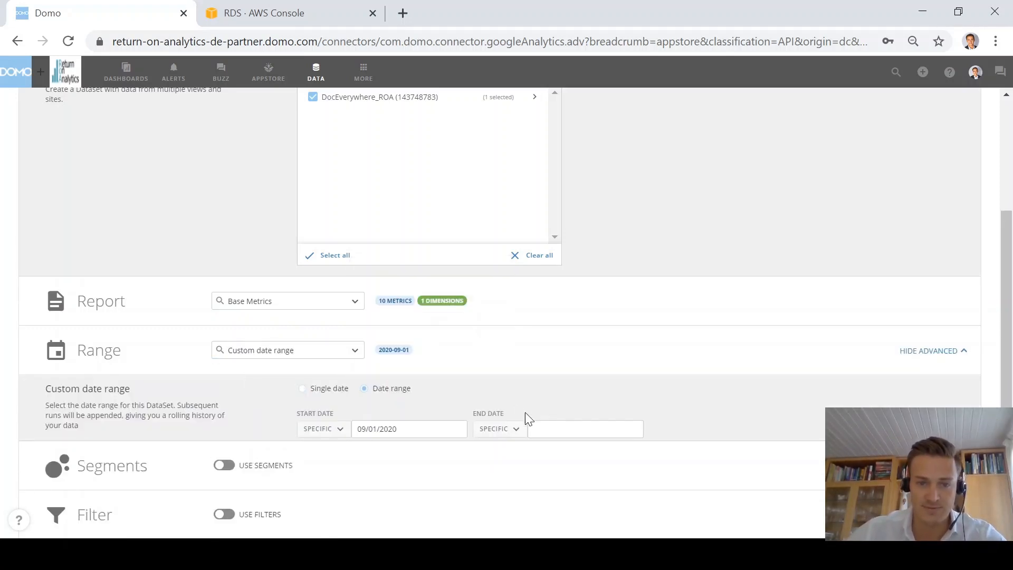
click(514, 439)
click(517, 470)
click(577, 431)
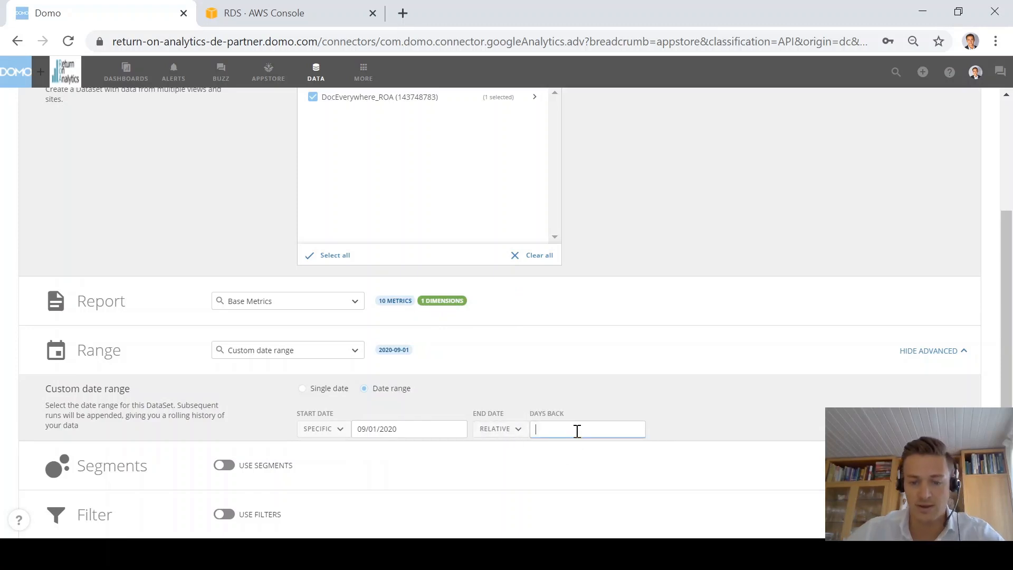
text(0)
scroll(701, 411, down, 4)
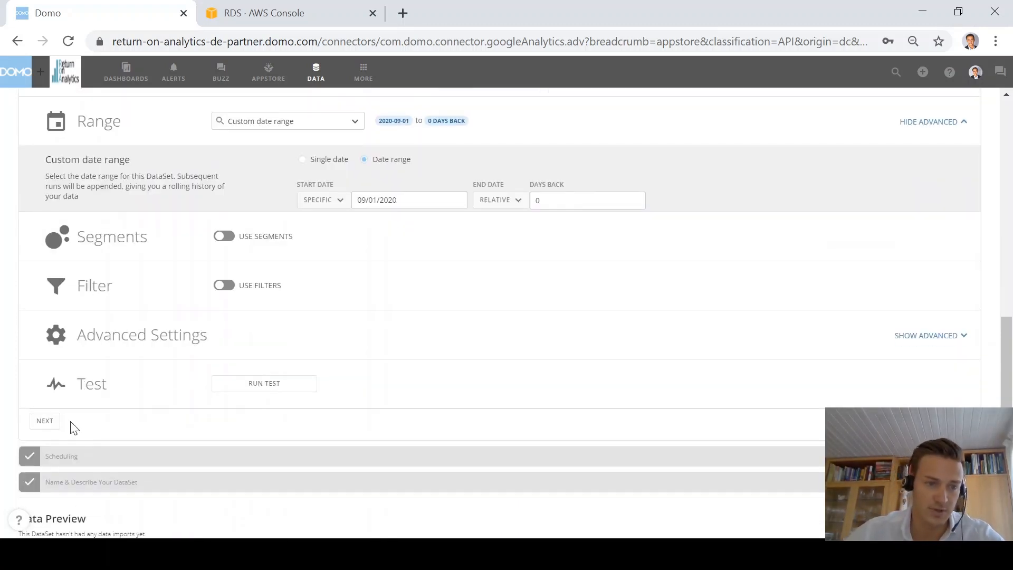
click(42, 422)
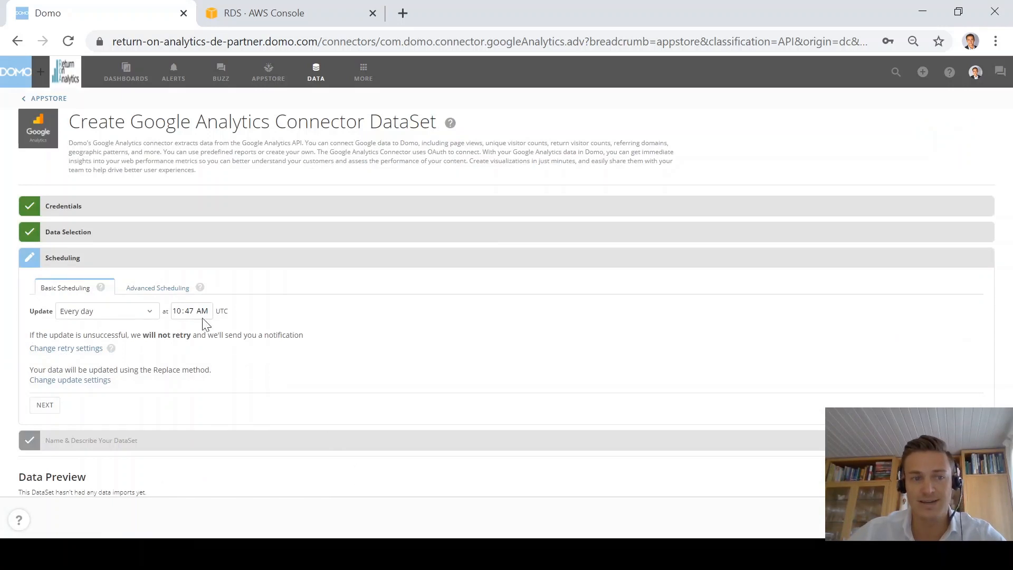
Step: Skip past scheduling, name the dataset 'Tutorial | GA | Base Metrics' and save it
click(45, 406)
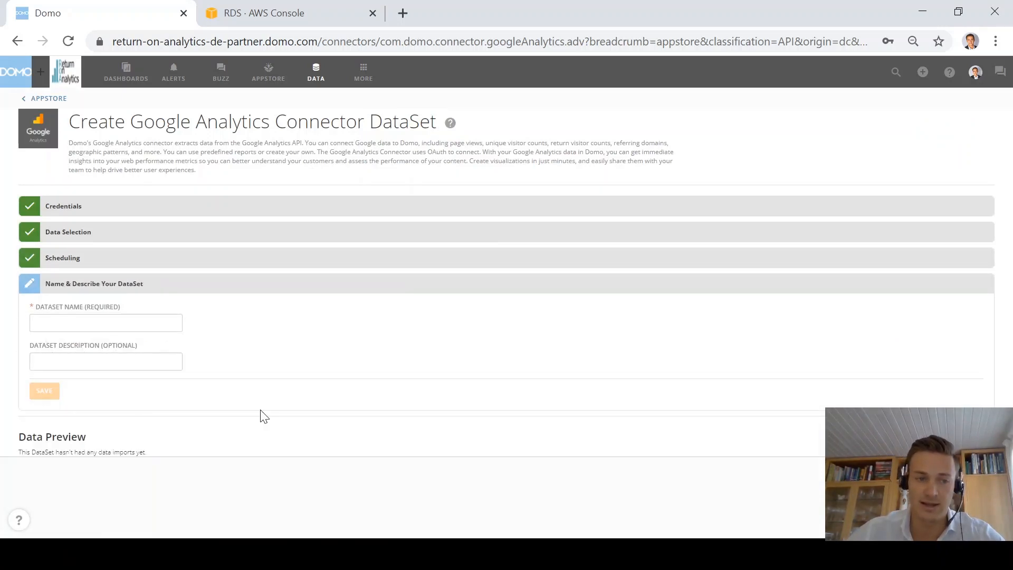
click(125, 322)
text(Tutorial | GA | Base Metrics)
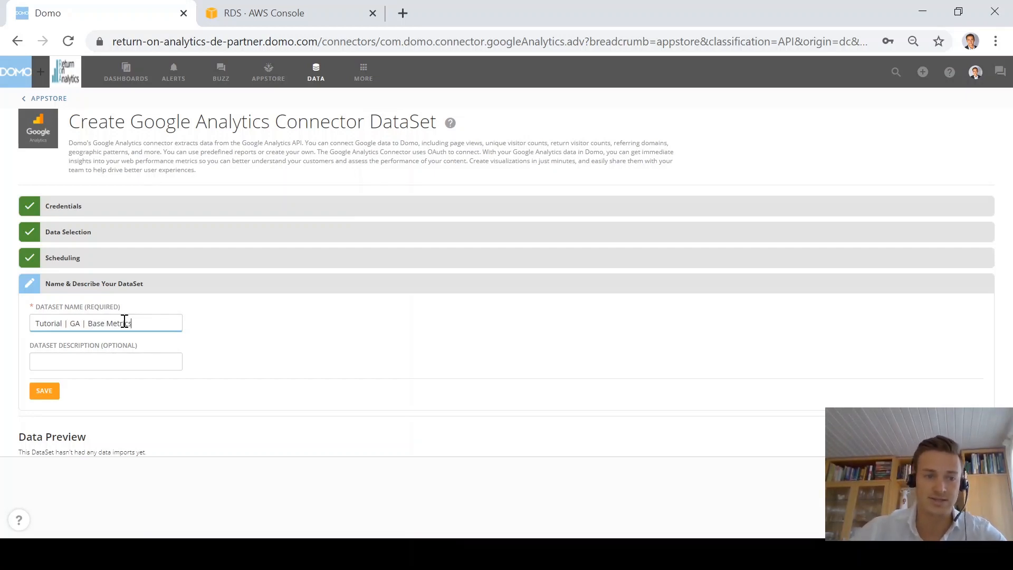
click(56, 392)
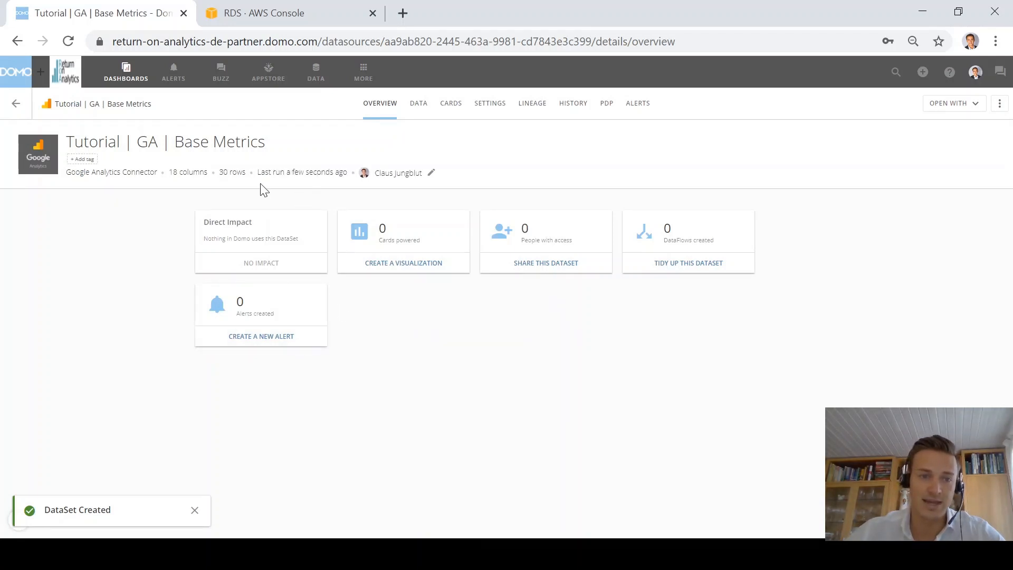
Step: Preview the GA dataset's daily rows, then go to the Data Center
click(422, 112)
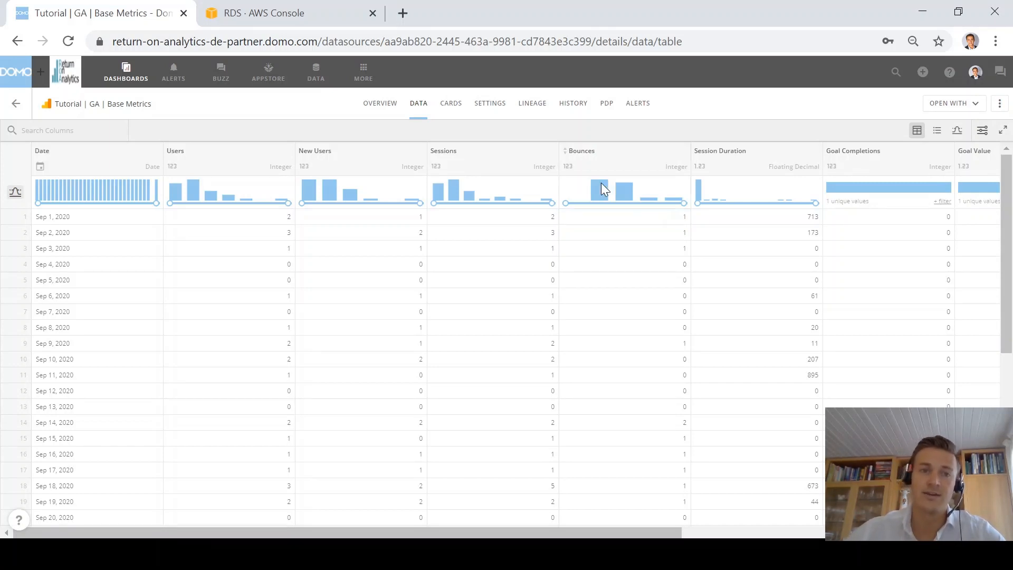
click(312, 74)
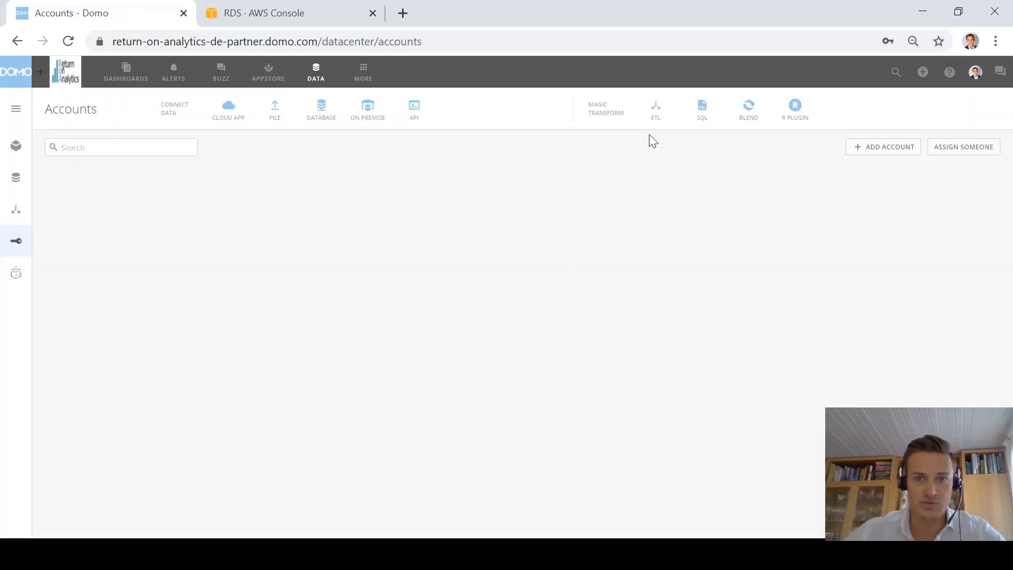
Step: Start a new ETL DataFlow with two input tiles, the first set to Tutorial | MySQL | Daily Sales
click(657, 120)
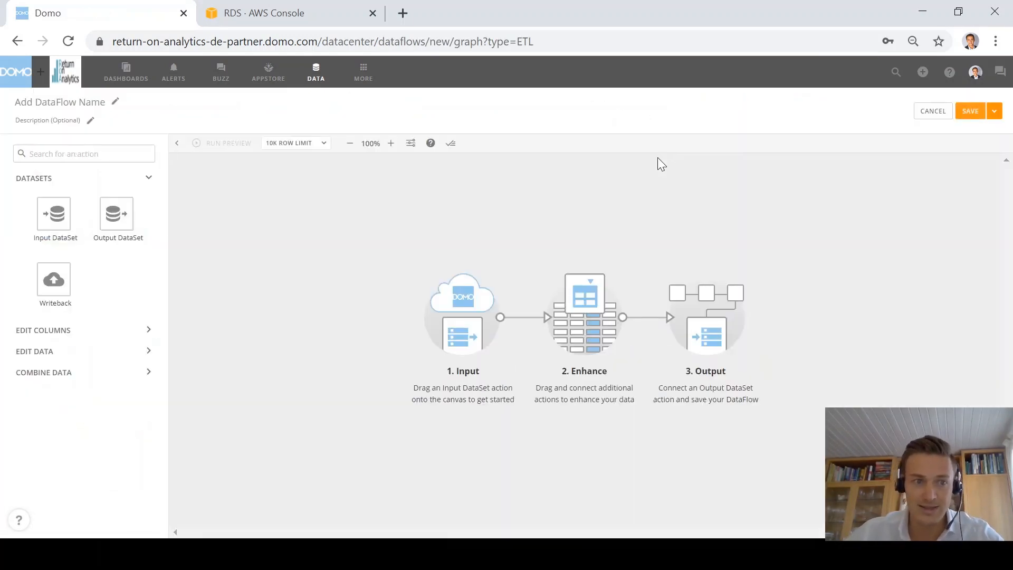
drag(81, 220, 292, 216)
drag(54, 215, 279, 308)
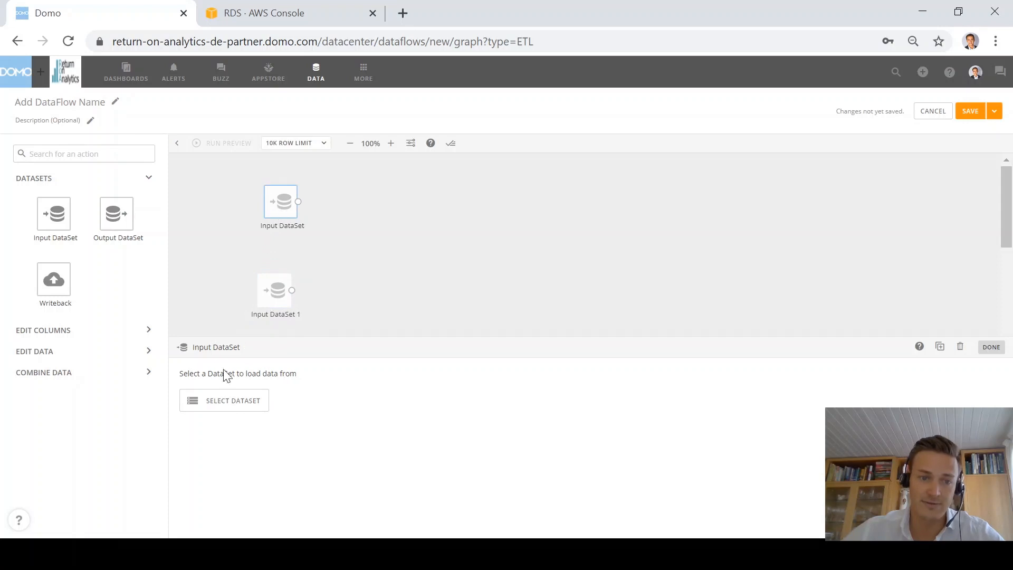
click(222, 400)
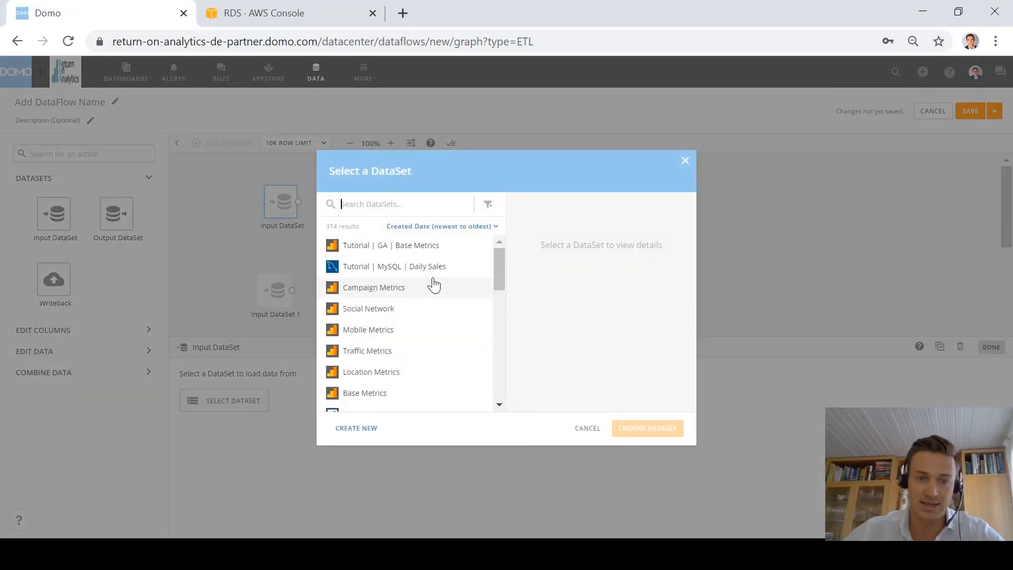
click(394, 266)
click(660, 428)
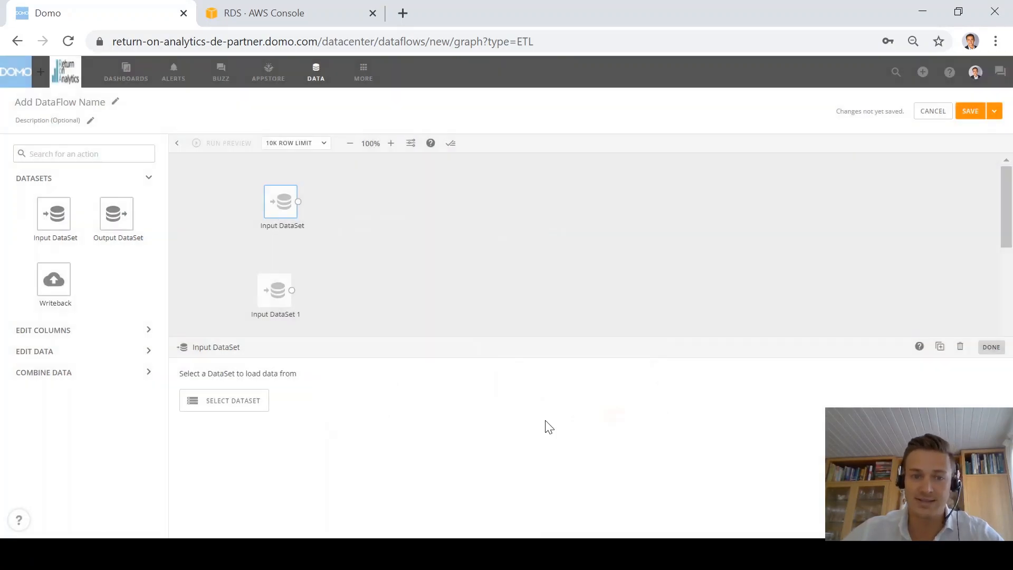
Step: Set the second input tile to Tutorial | GA | Base Metrics
click(273, 295)
click(242, 401)
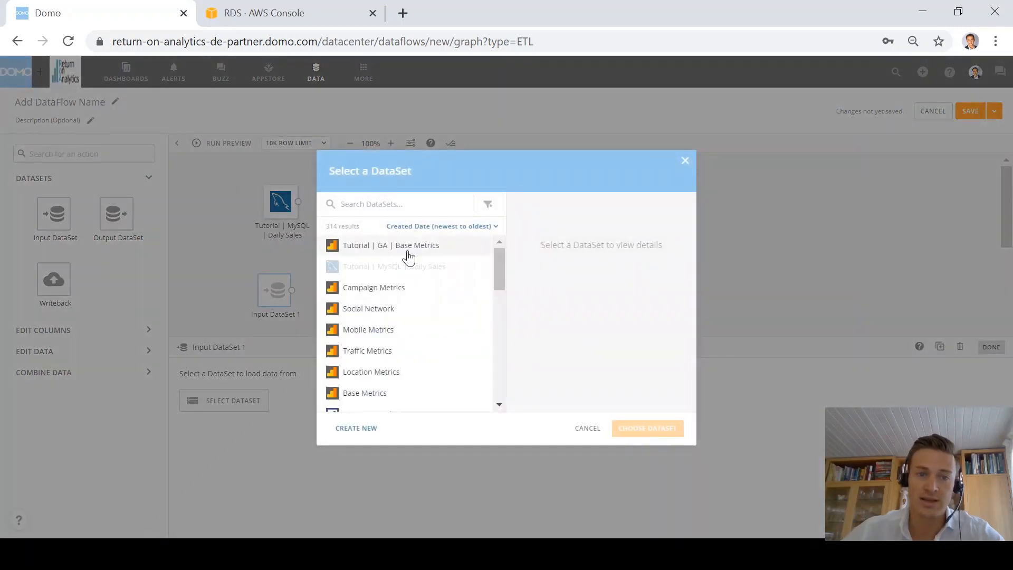
click(390, 244)
click(675, 430)
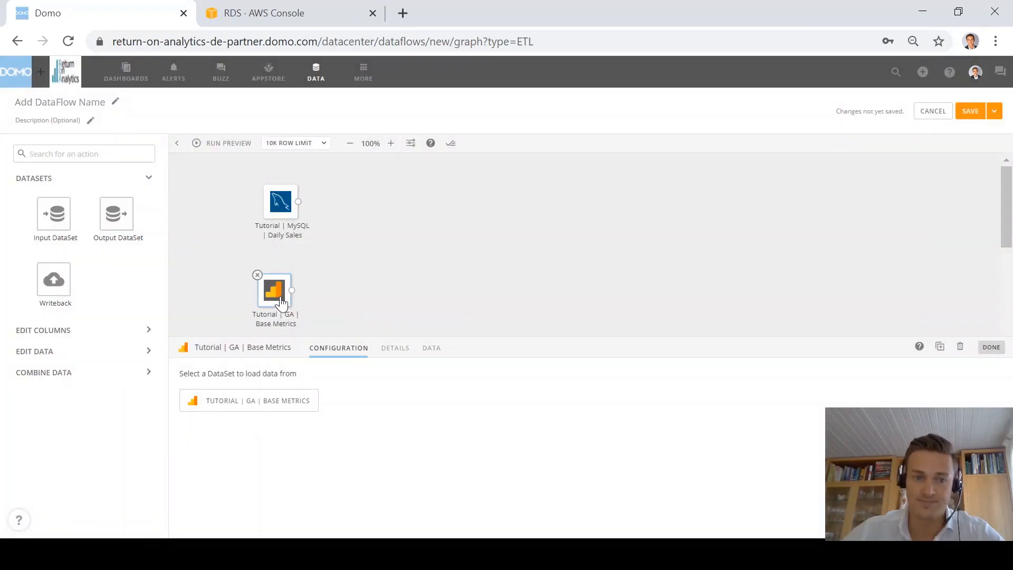
click(292, 319)
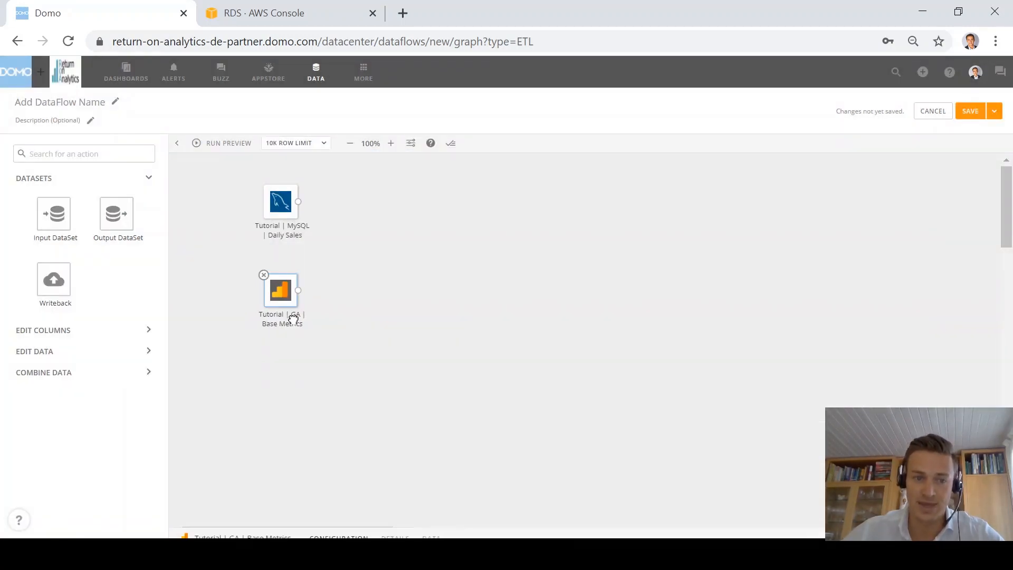
Step: Preview the Daily Sales input's data rows
click(138, 340)
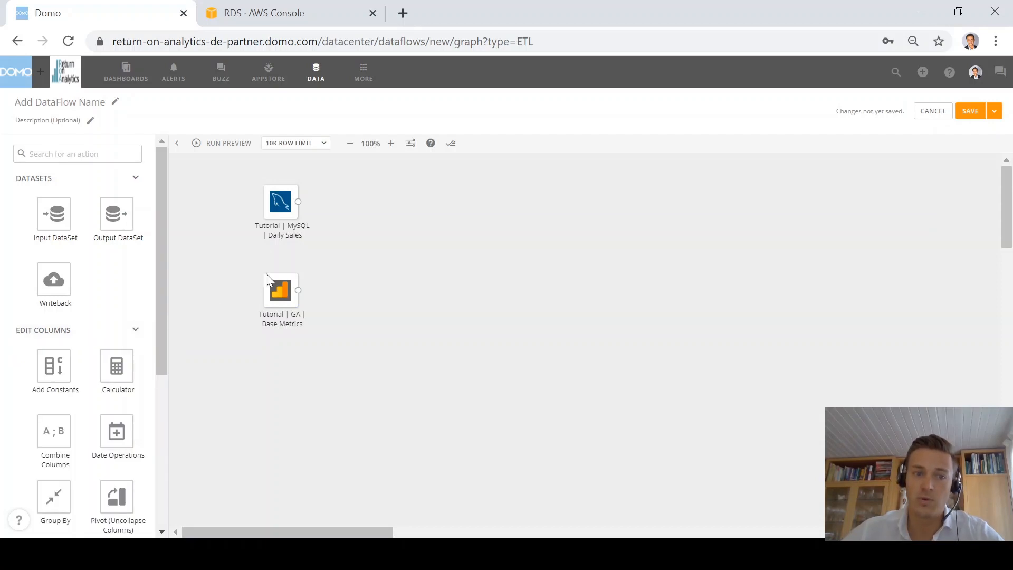
click(283, 209)
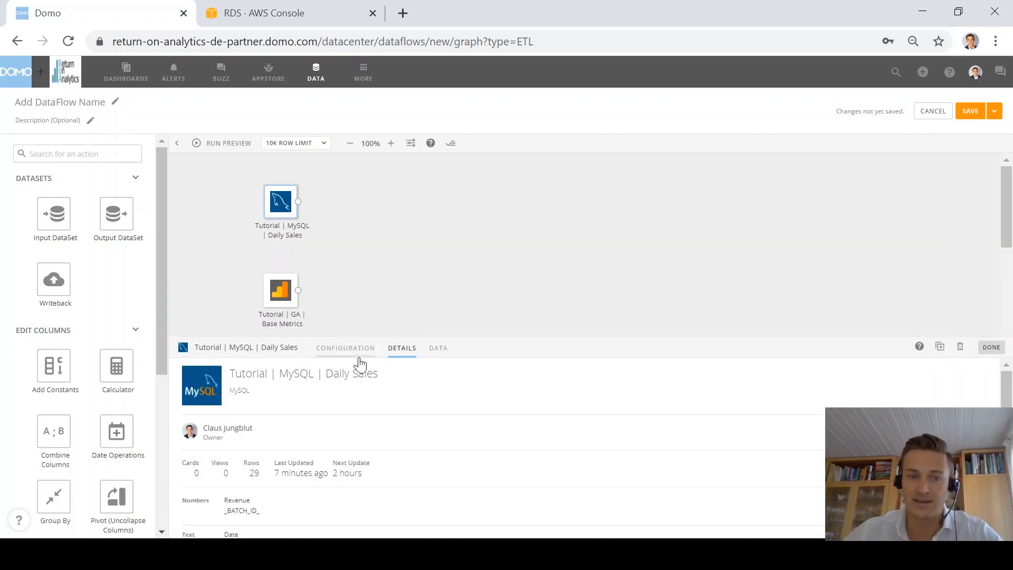
click(436, 350)
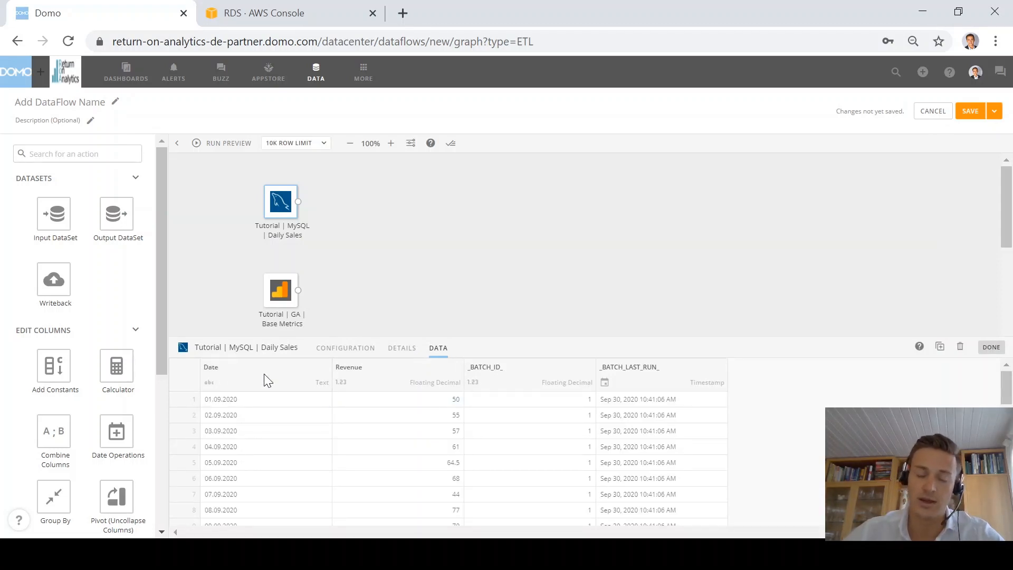
scroll(110, 333, down, 5)
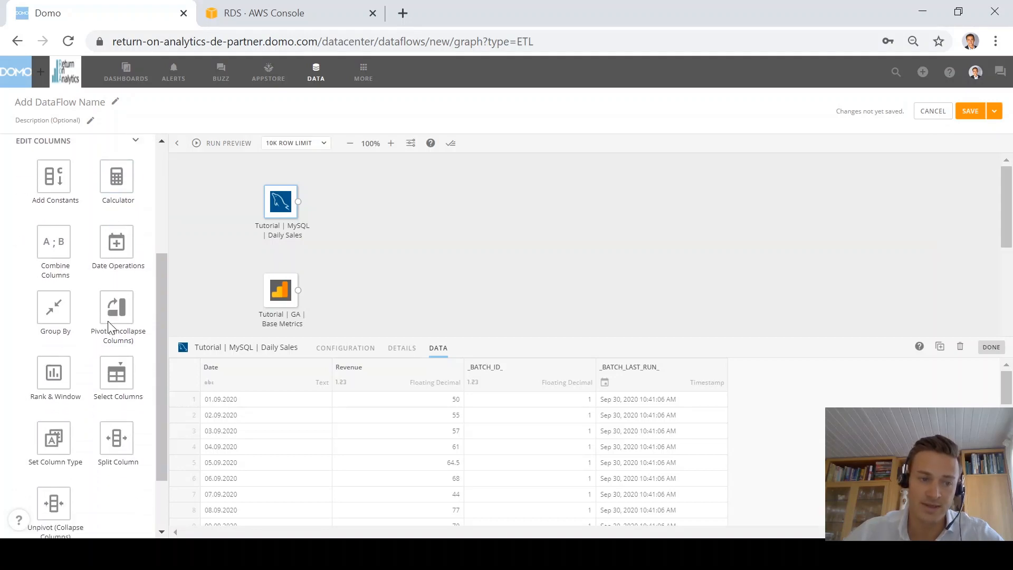
Step: Add a Set Column Type step after Daily Sales that makes Date a date type
drag(53, 389, 353, 201)
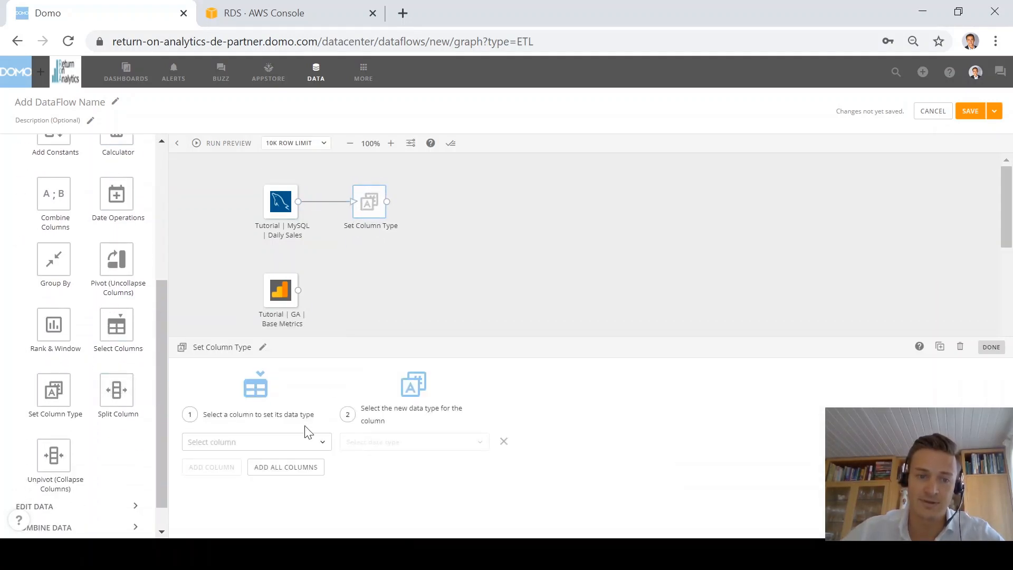
click(310, 443)
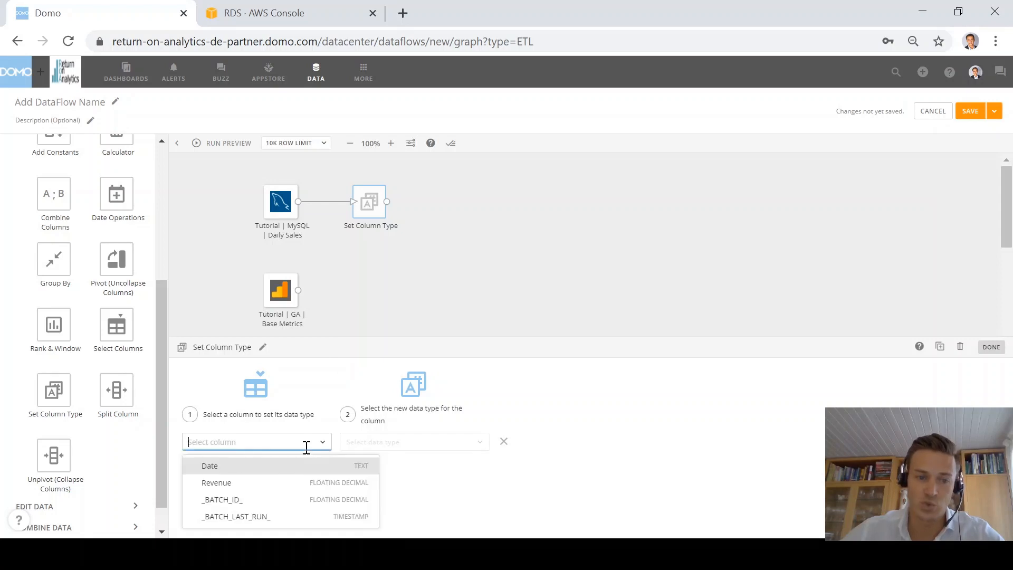
click(232, 471)
click(429, 448)
click(385, 402)
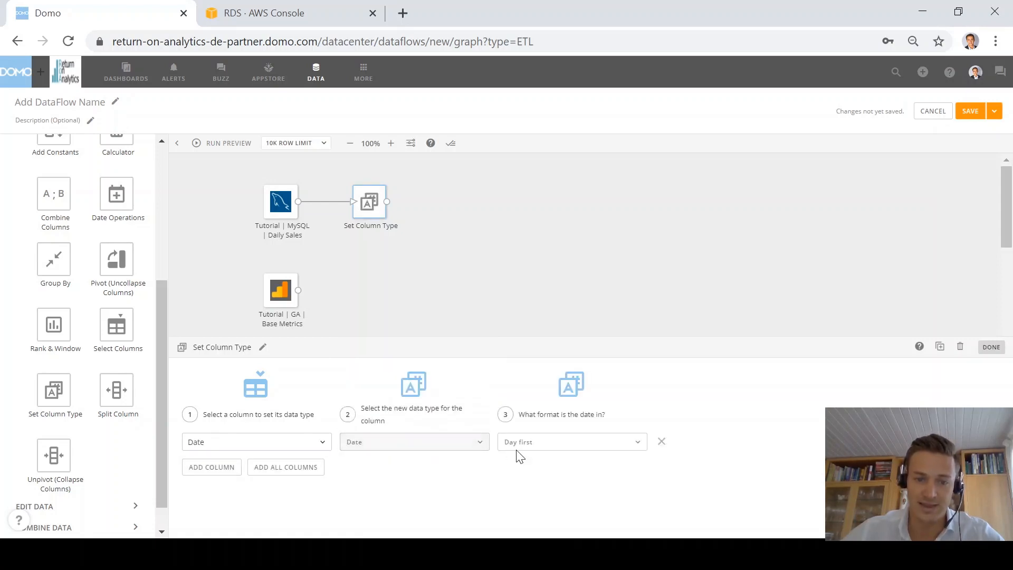
click(991, 347)
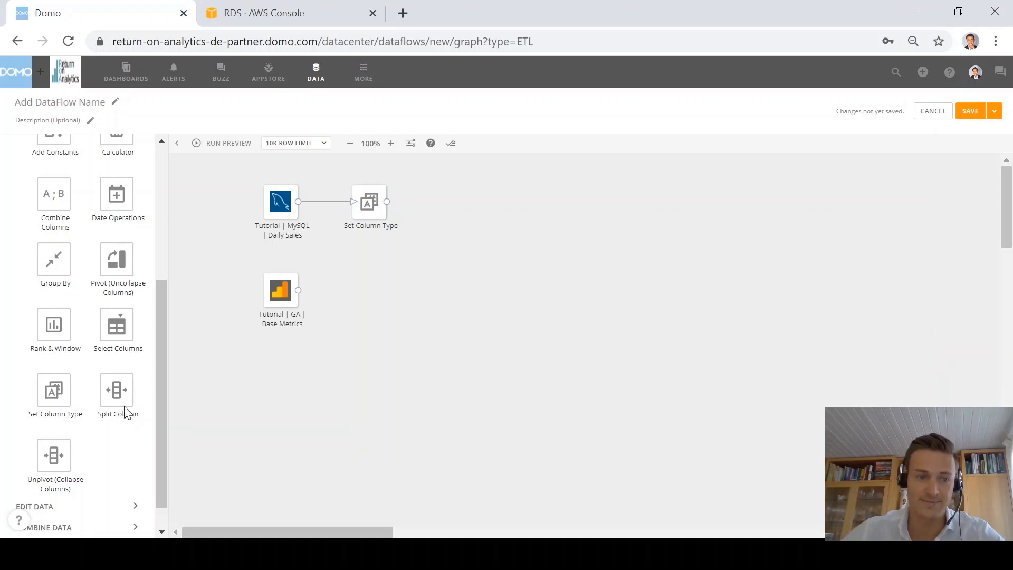
Step: Add a linked Select Columns step keeping Date and Revenue, renaming Date to Date_Sales
drag(117, 333, 458, 217)
click(405, 174)
drag(387, 201, 453, 210)
click(446, 196)
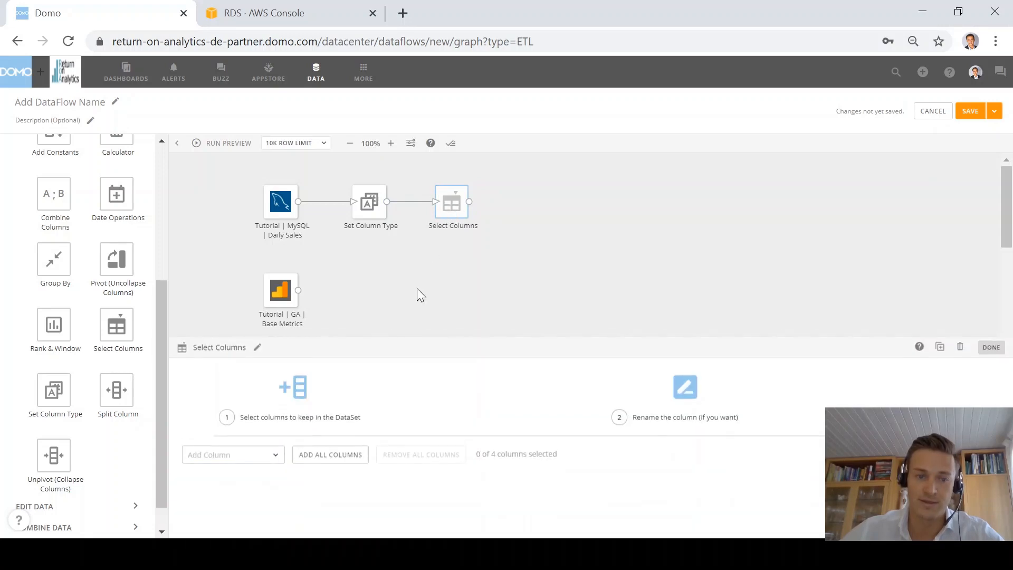
click(267, 457)
click(242, 381)
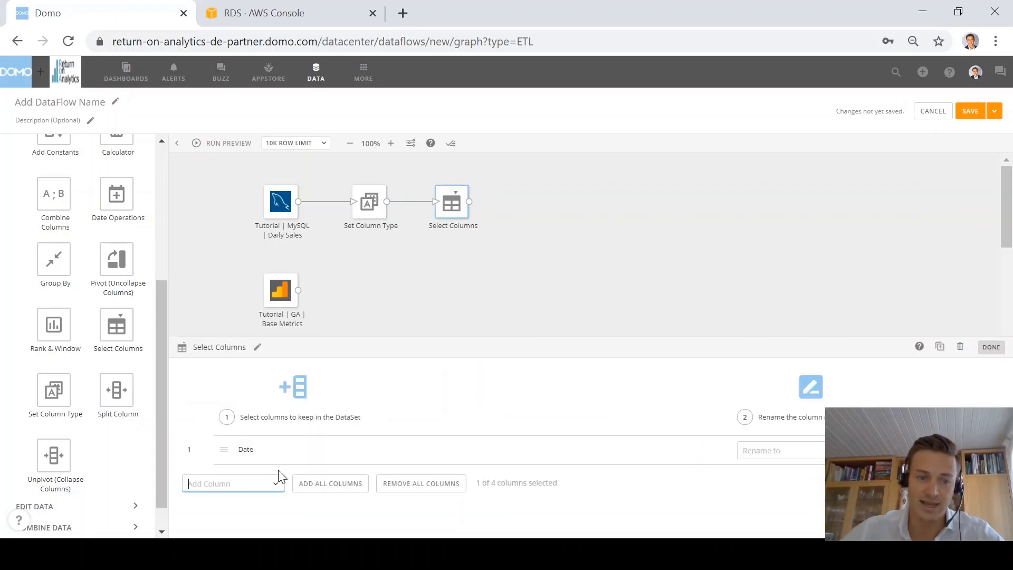
click(274, 482)
click(211, 425)
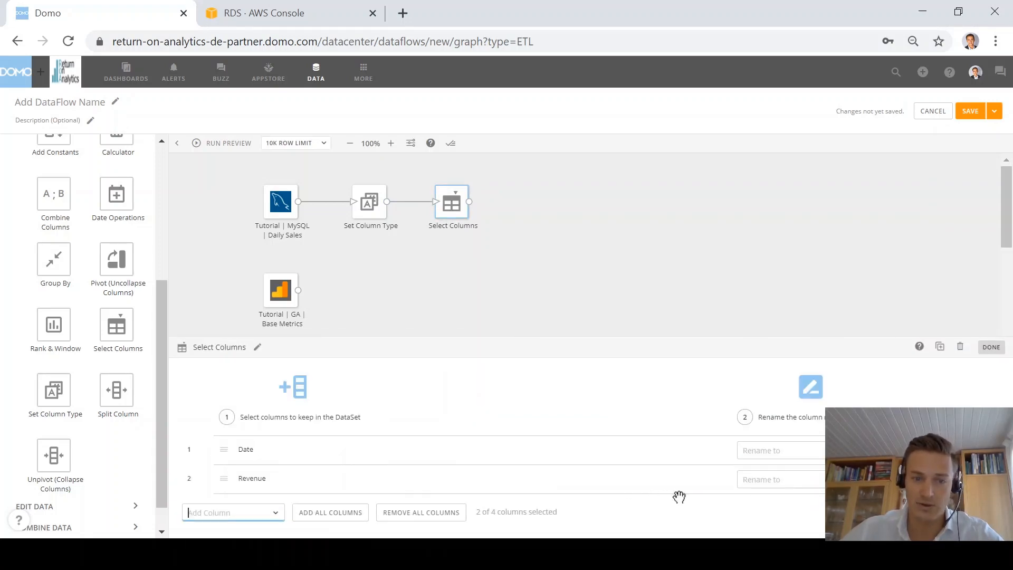
click(770, 448)
text(Date)
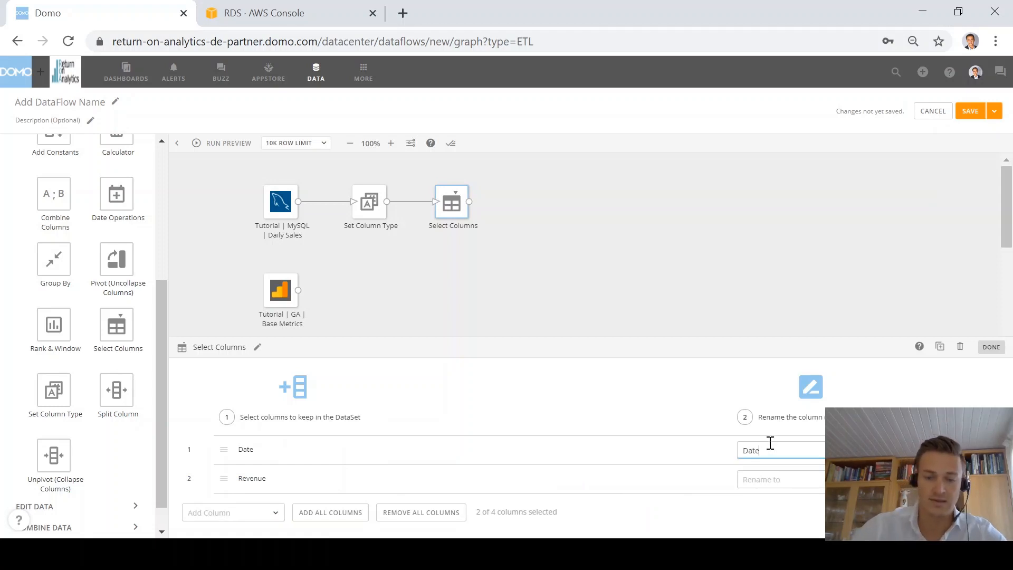
text(_Sales)
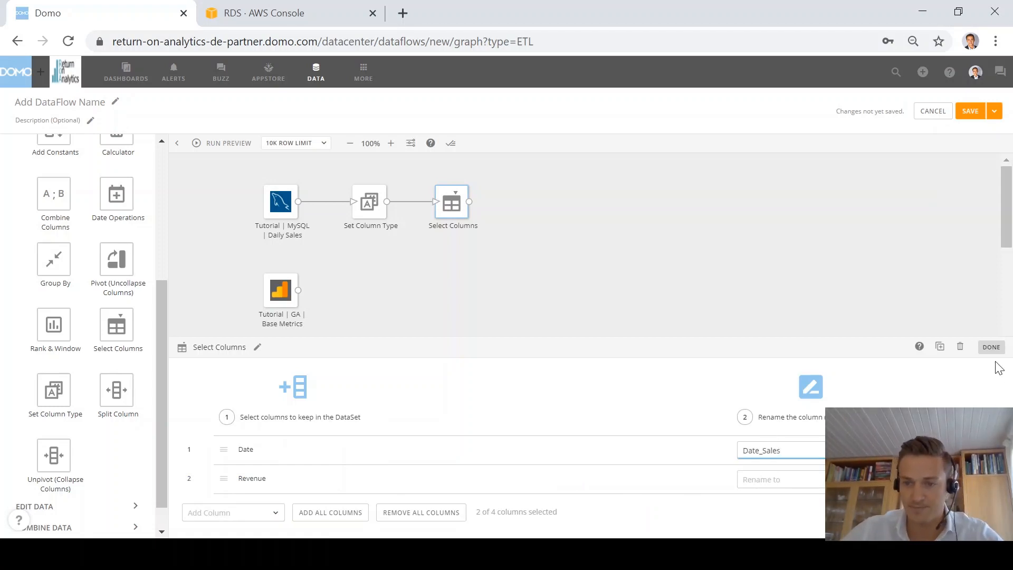
click(991, 347)
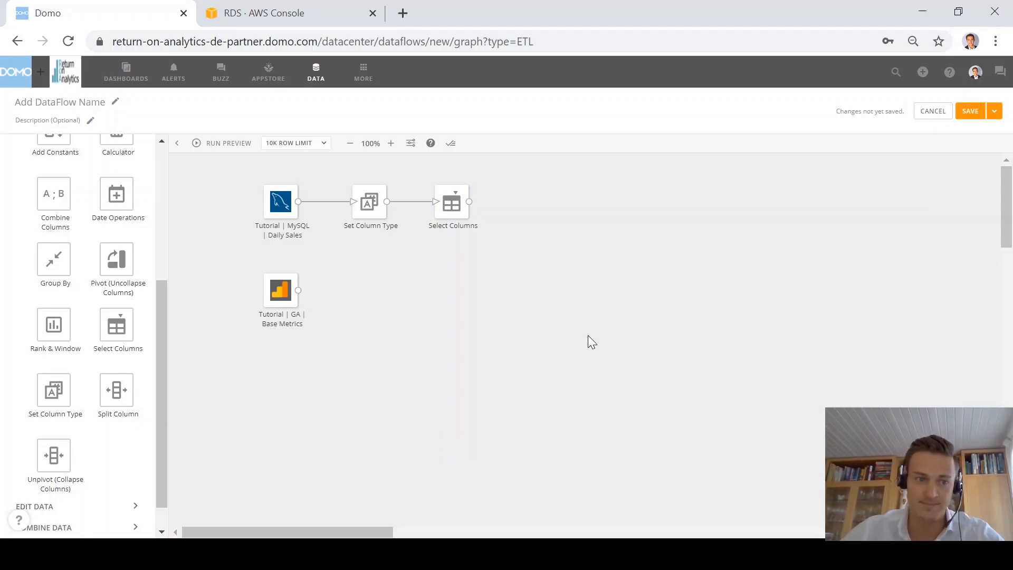
Step: Add a Join Data step fed by both Select Columns and the GA dataset
scroll(116, 421, down, 1)
click(90, 494)
scroll(82, 444, down, 2)
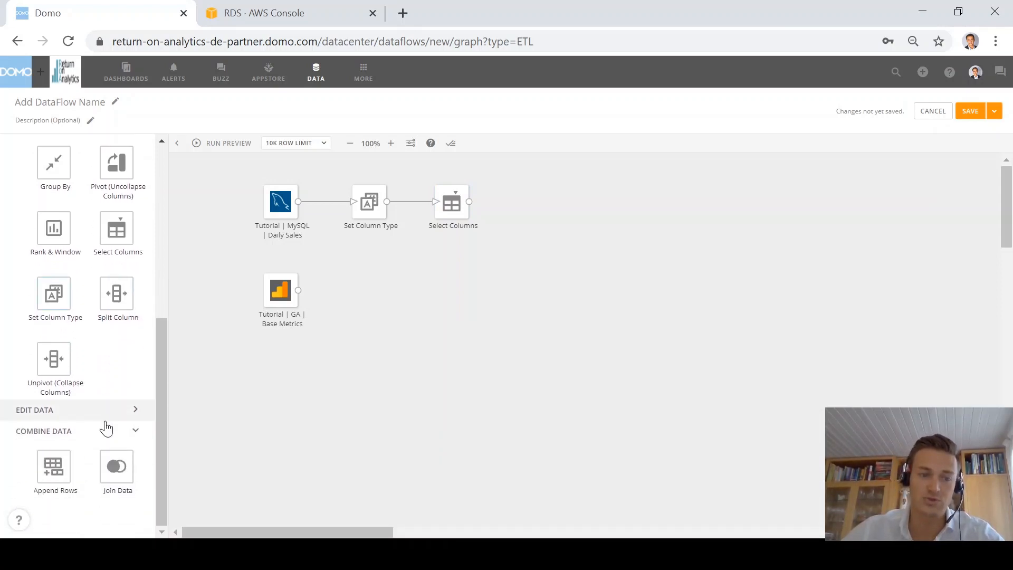
drag(117, 466, 580, 262)
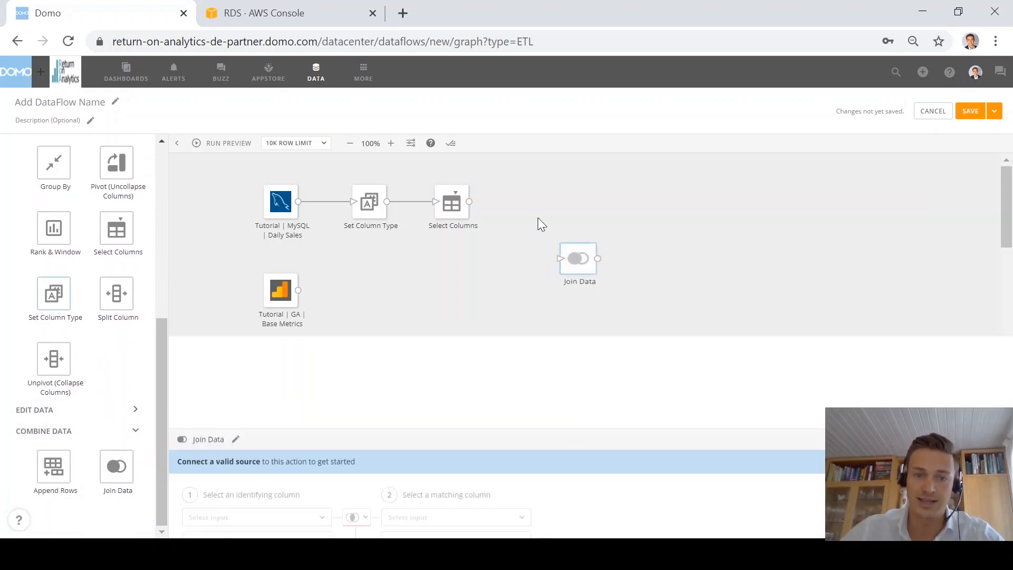
click(542, 224)
drag(469, 201, 561, 258)
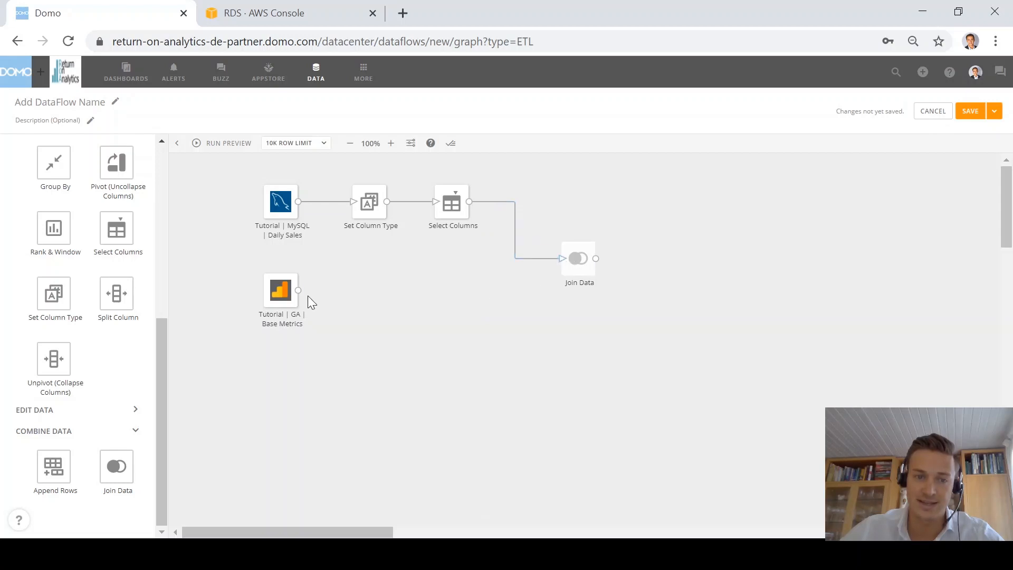
drag(299, 291, 592, 265)
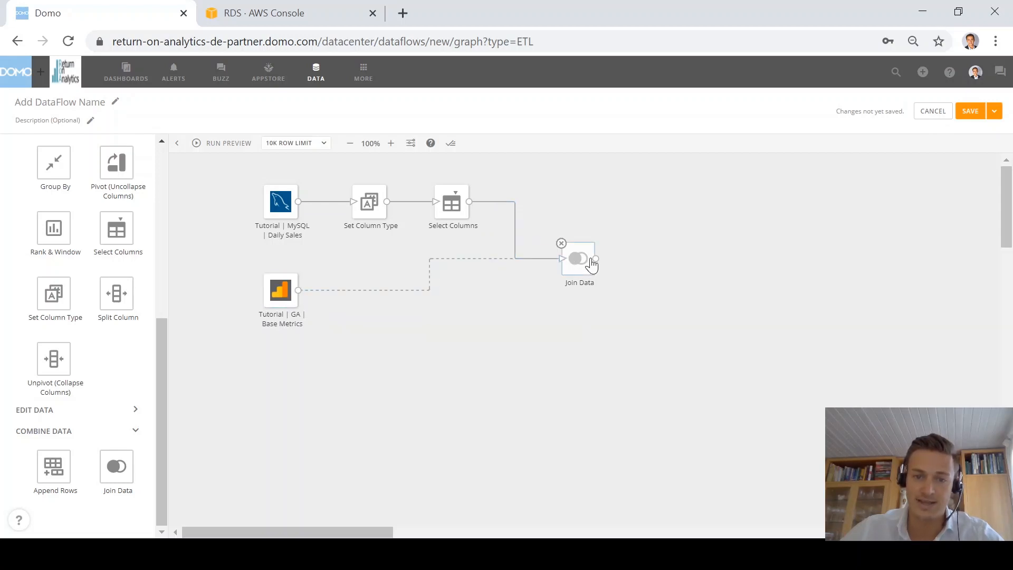
click(591, 265)
Step: Make it a Right Outer join with GA Base Metrics, matching Date_Sales to Date
click(352, 401)
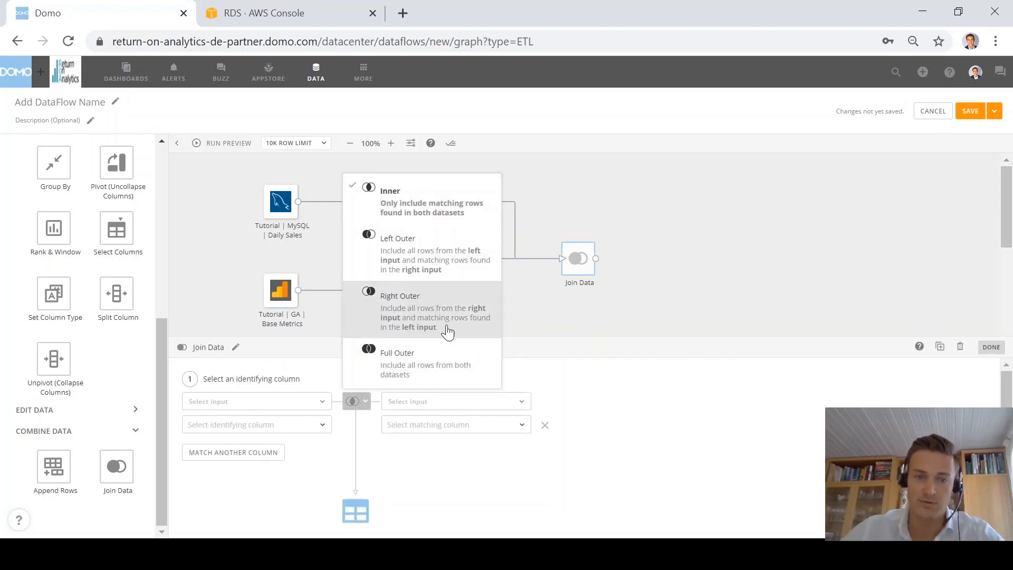
click(432, 310)
click(454, 405)
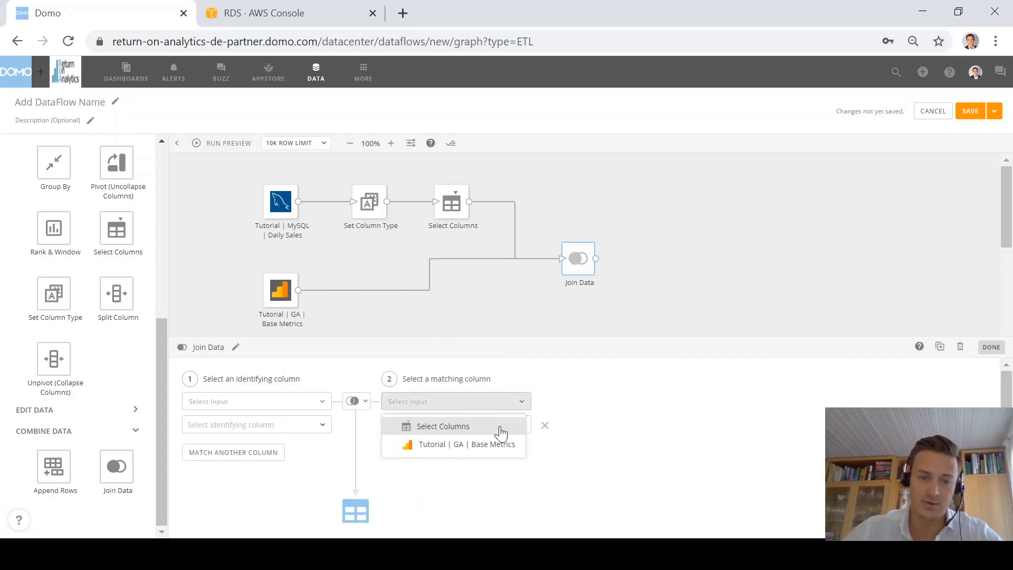
click(471, 446)
click(446, 430)
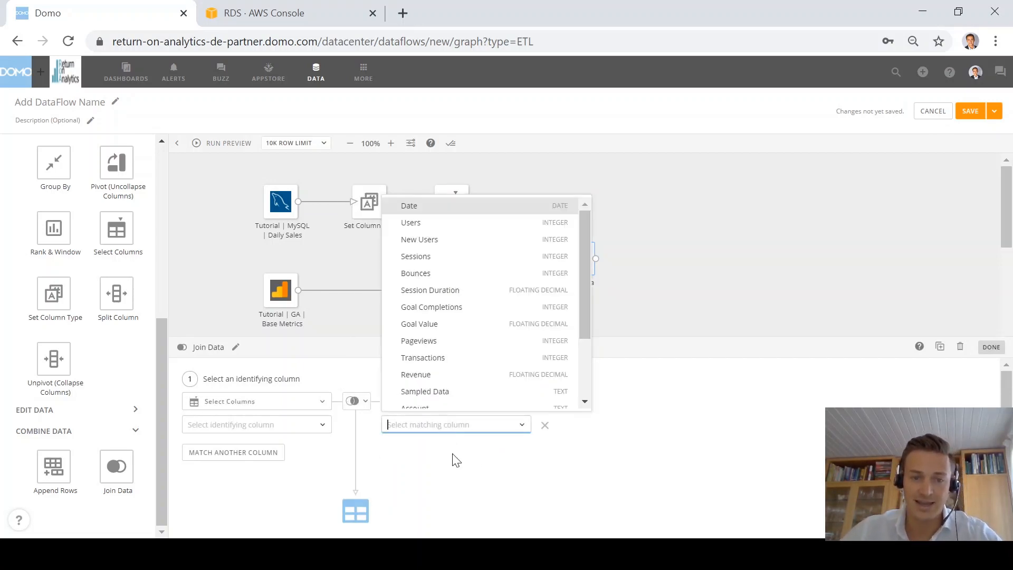
click(446, 207)
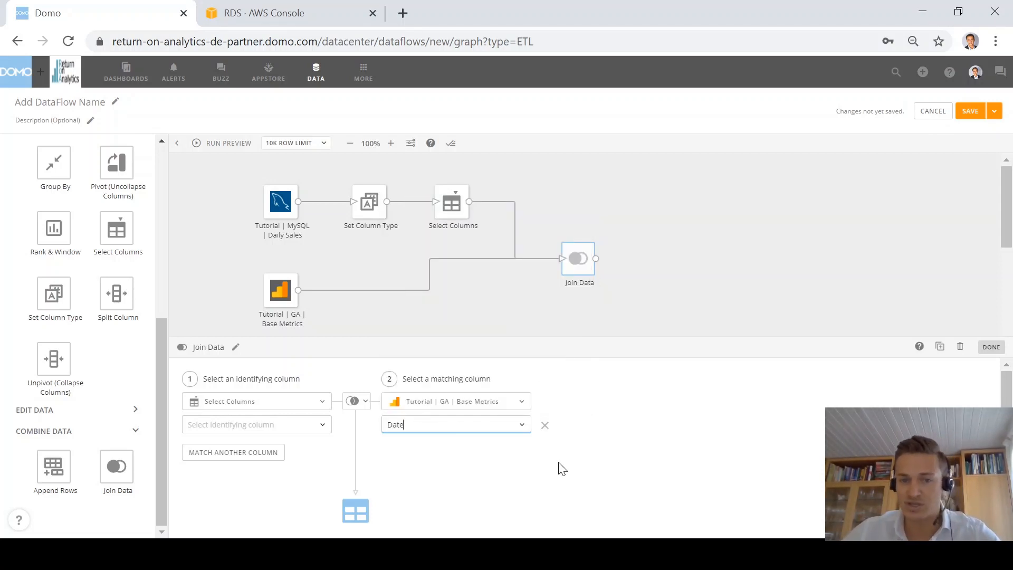
click(433, 478)
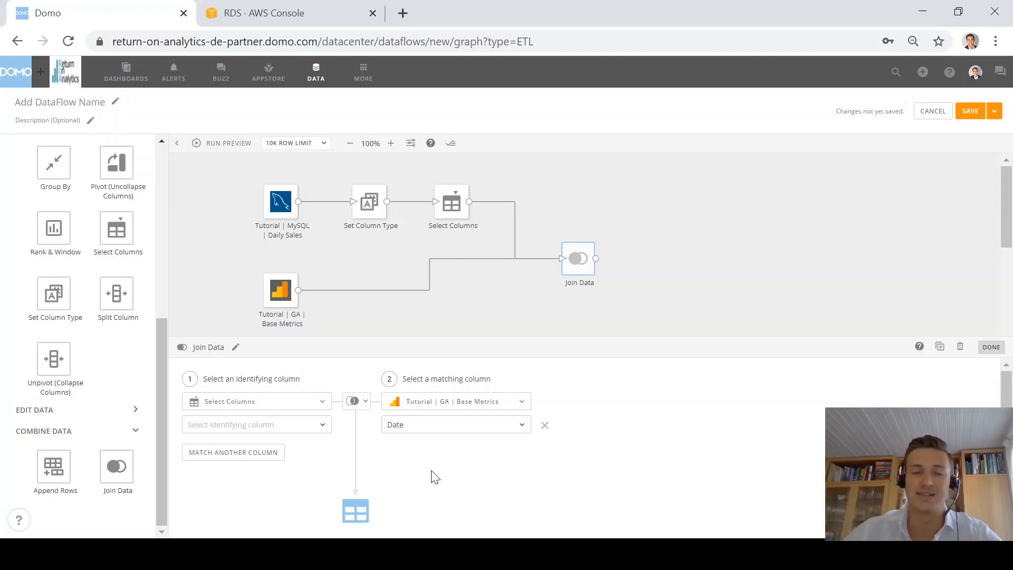
click(317, 430)
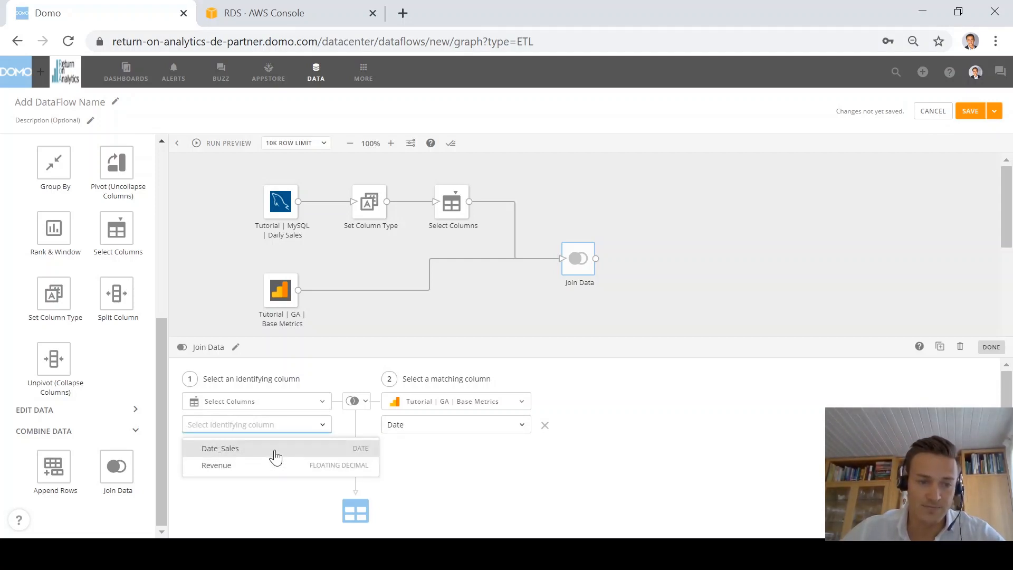
click(243, 449)
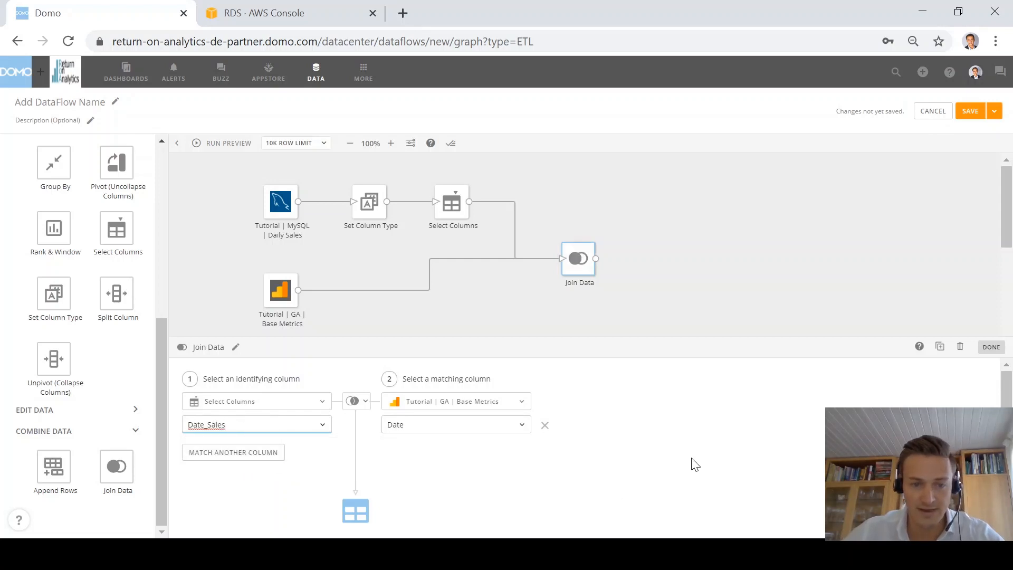
click(615, 478)
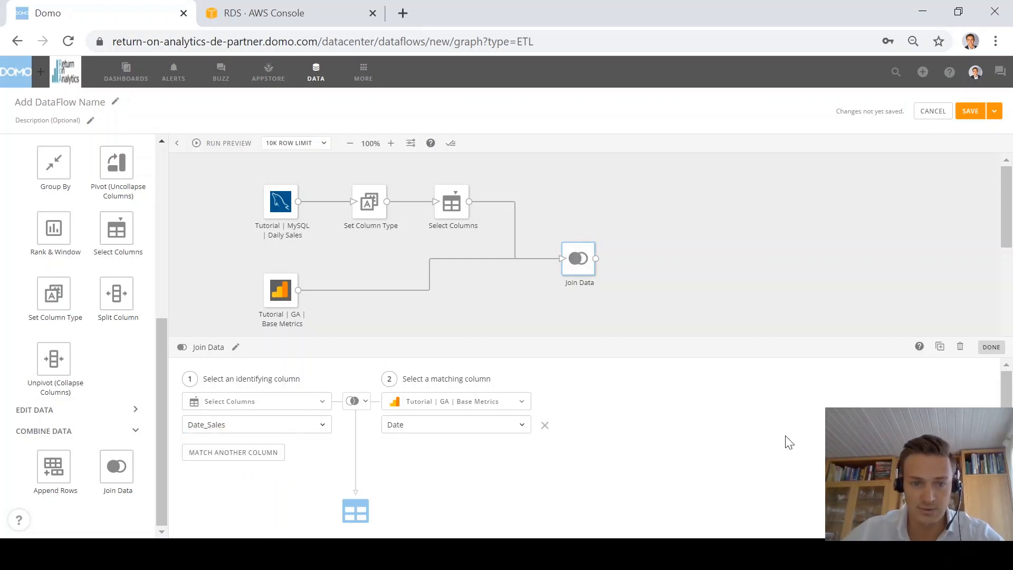
click(991, 347)
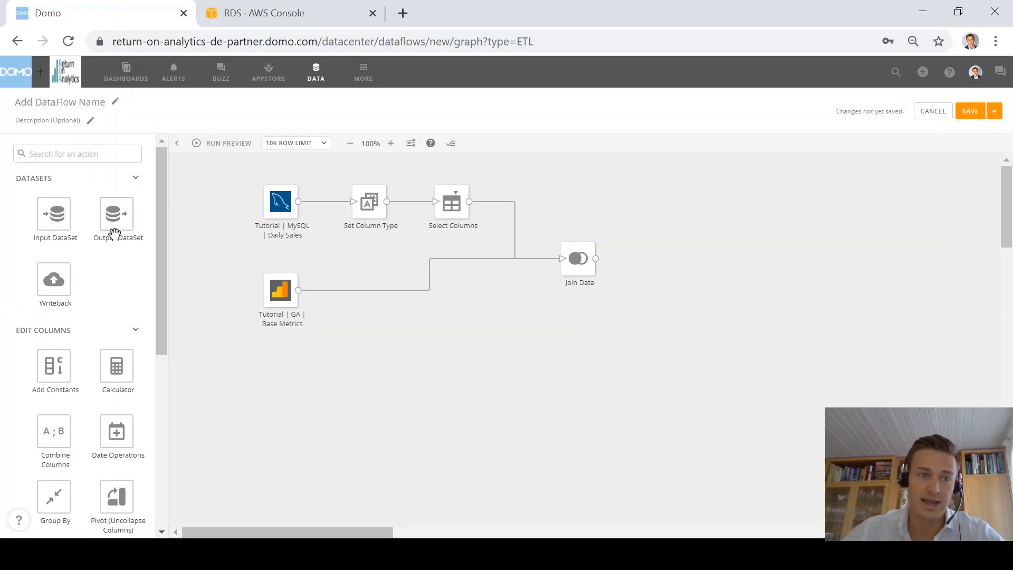
Step: Add an output dataset after Join Data named 'Tutorial ETL output'
drag(115, 233, 662, 270)
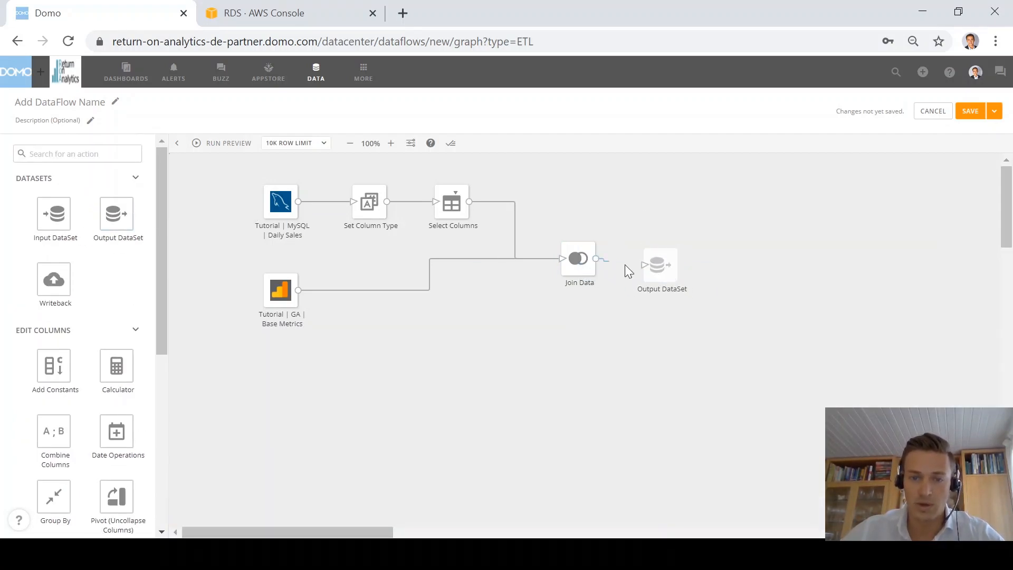
drag(627, 270, 657, 264)
click(251, 373)
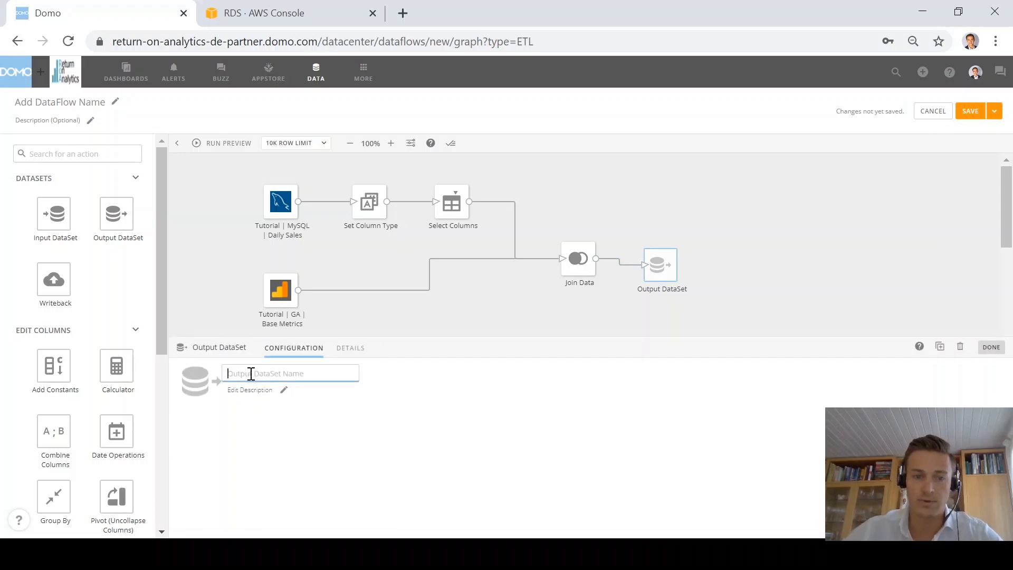
text(Tut)
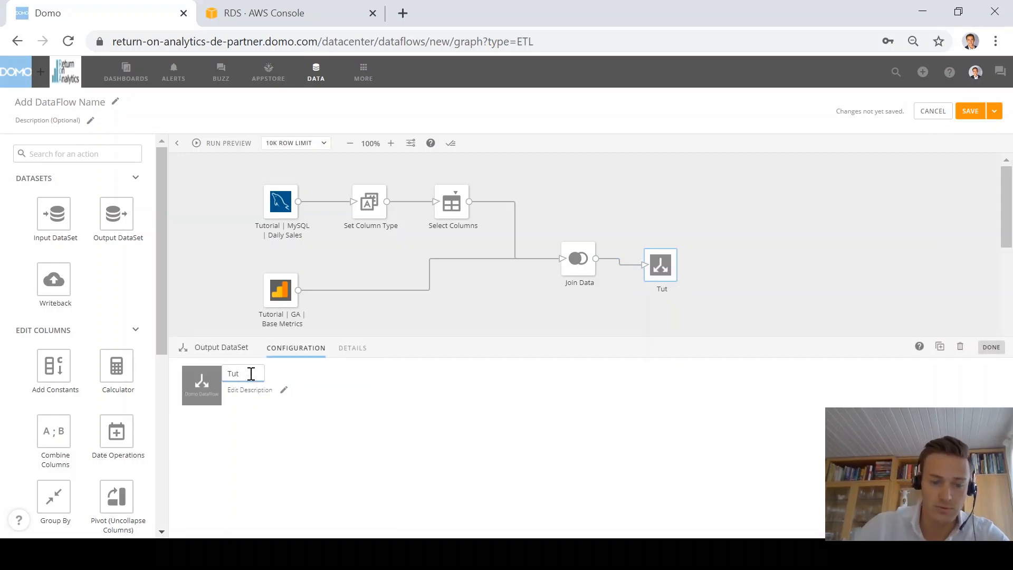
text(orial ETL)
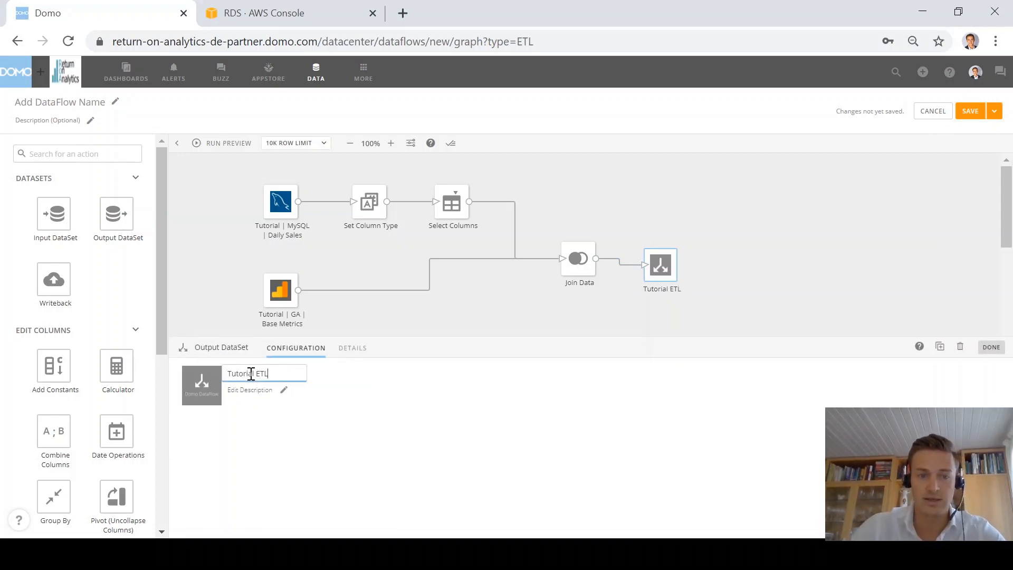
text( output)
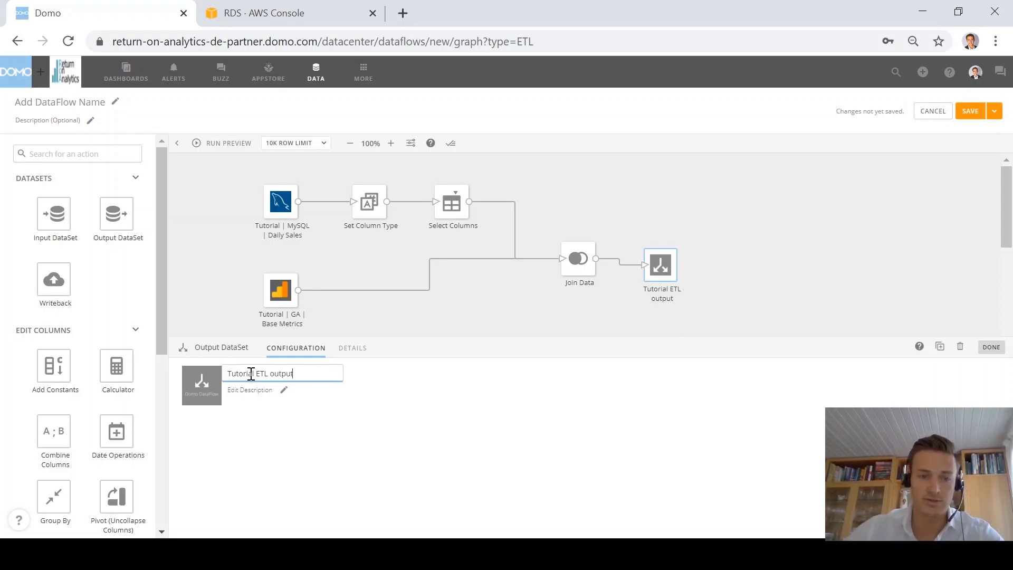
Step: Name the dataflow 'Tutorial ETL' by copying that text from the output name
drag(271, 372, 209, 374)
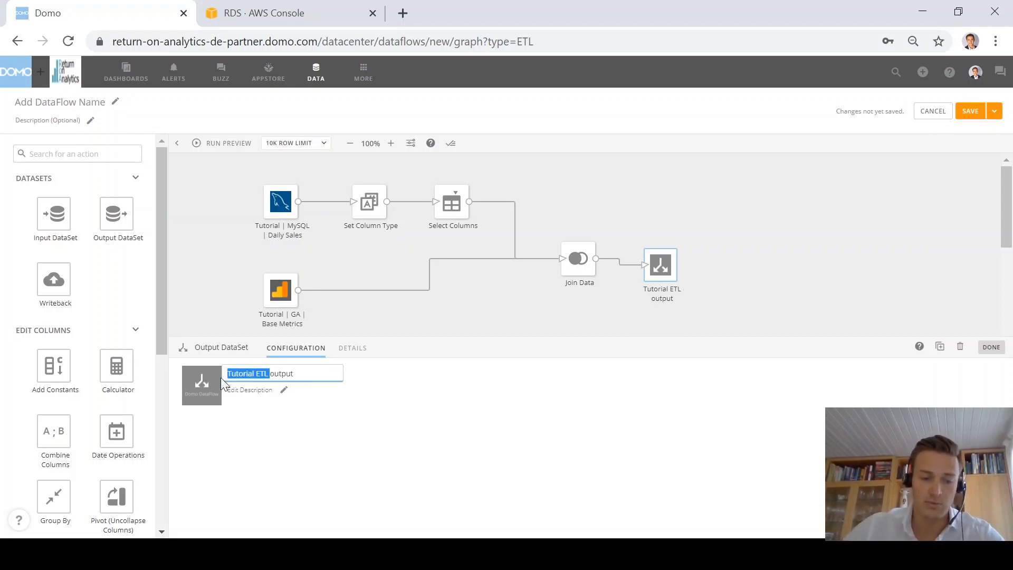
key(ctrl+c)
click(50, 103)
key(ctrl+v)
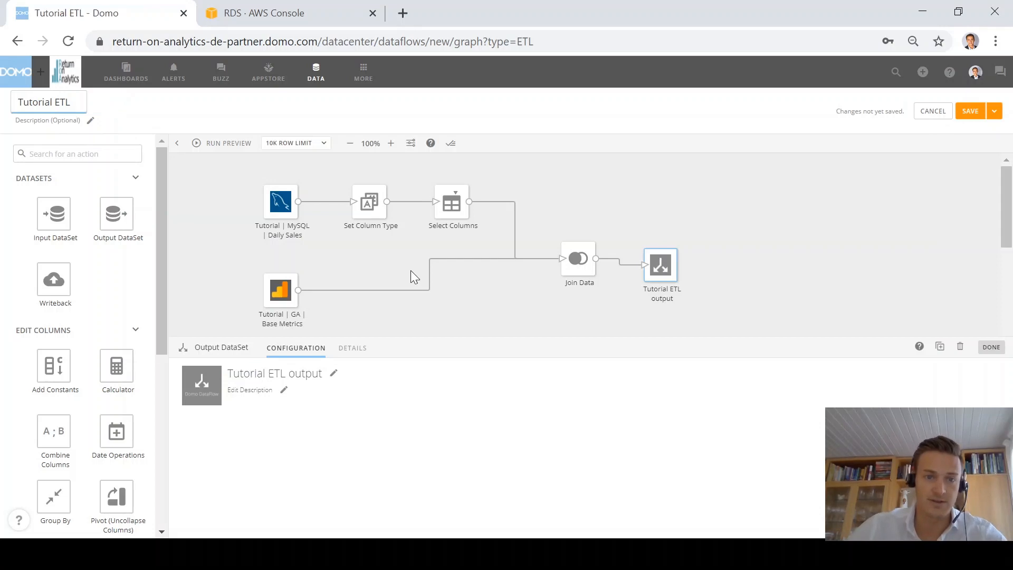
click(521, 325)
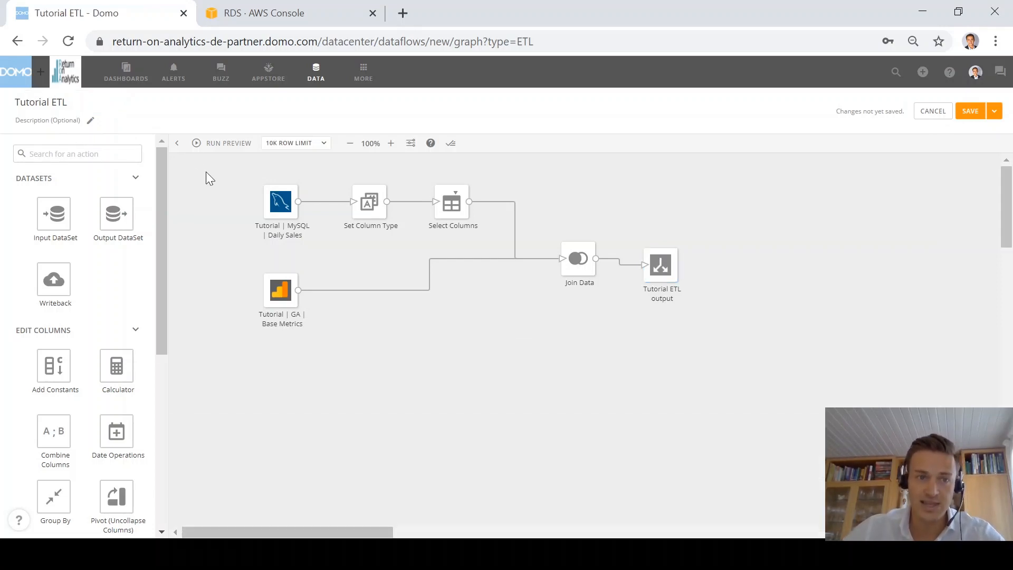
Step: Run a preview, check the Set Column Type and Select Columns data, and align the output tile
click(219, 143)
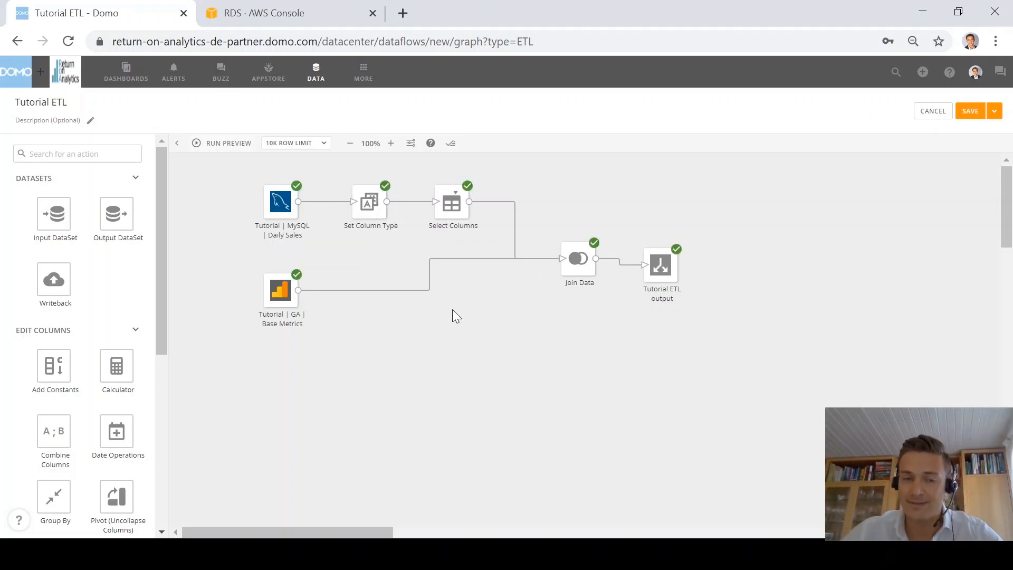
click(387, 210)
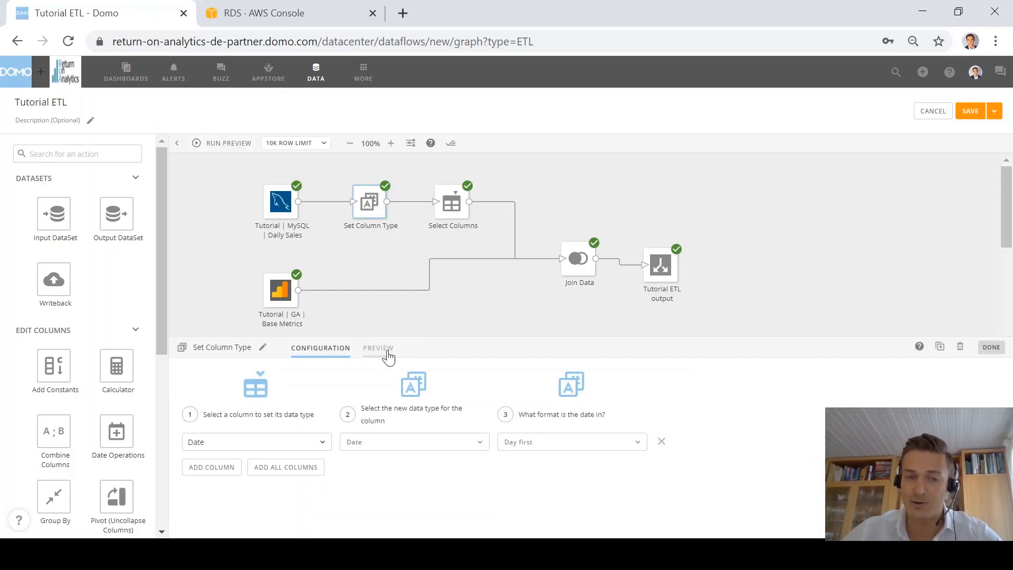
click(386, 349)
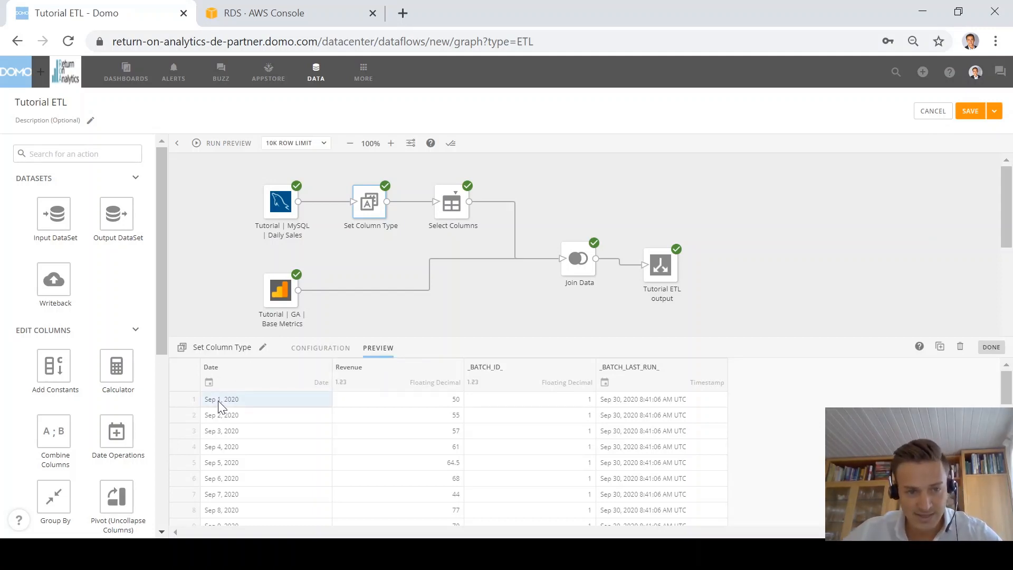
click(454, 200)
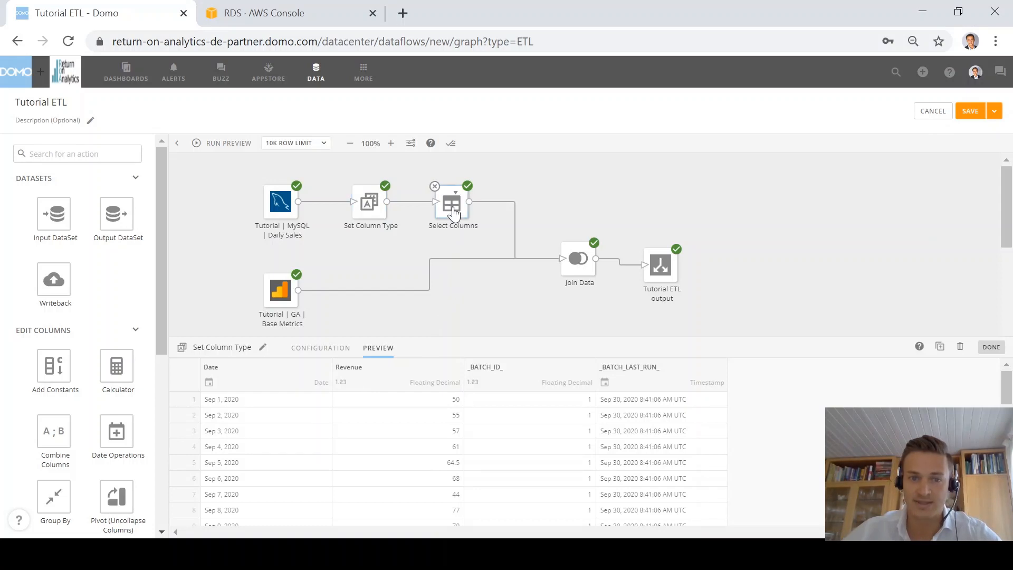
click(372, 347)
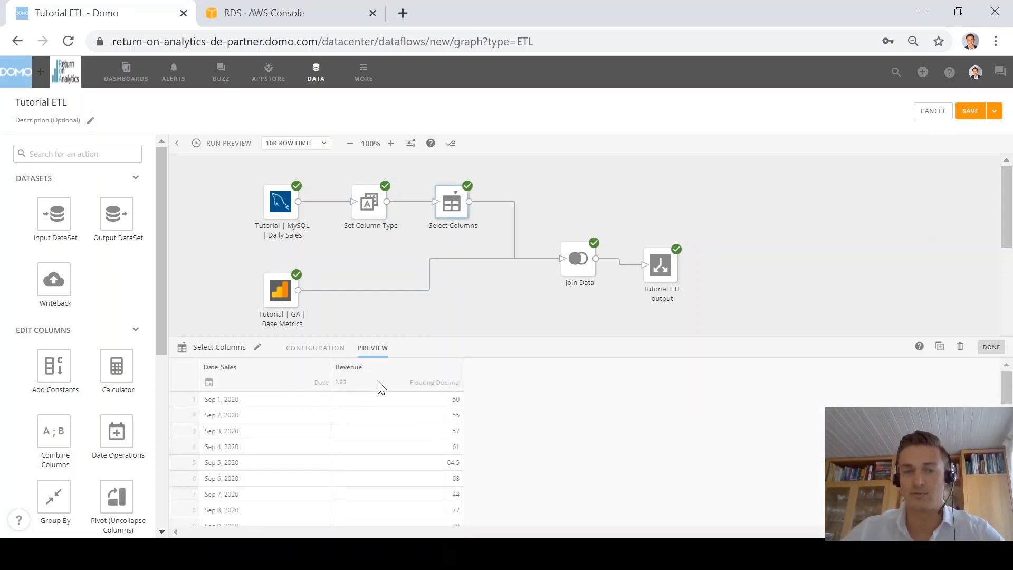
click(501, 281)
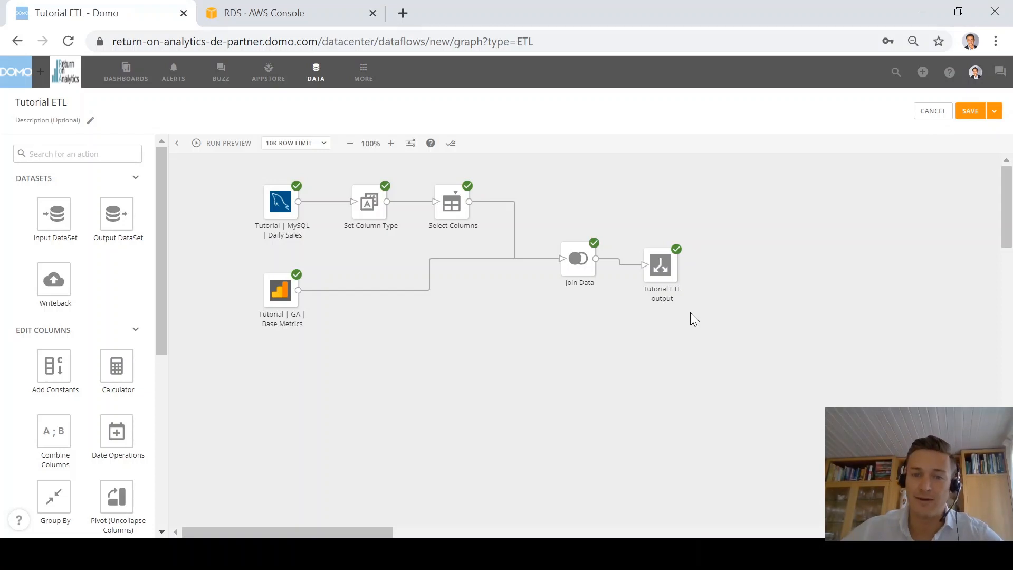
drag(672, 291, 691, 285)
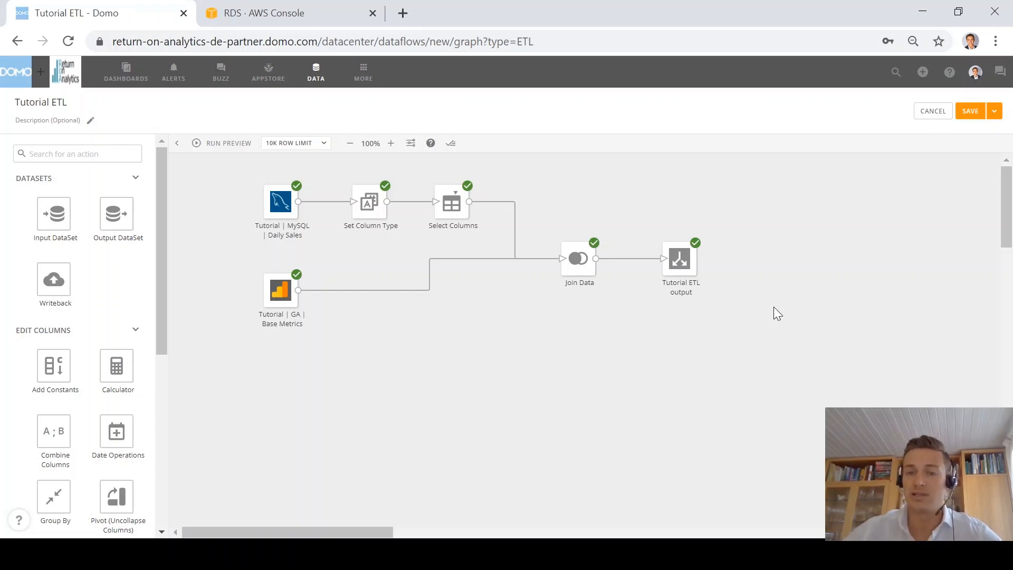
Step: Save and run the Tutorial ETL dataflow
click(994, 112)
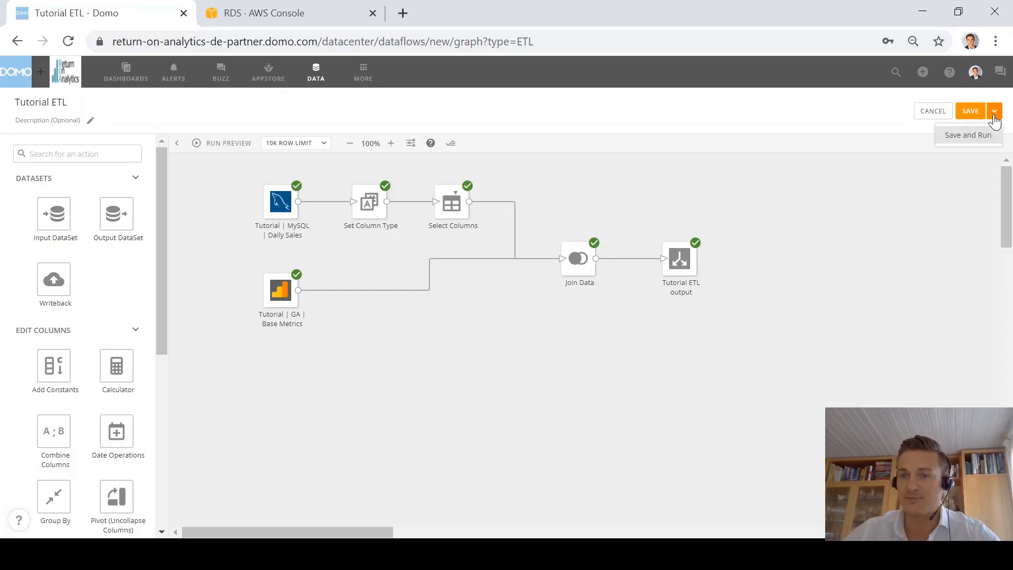
click(967, 135)
click(686, 368)
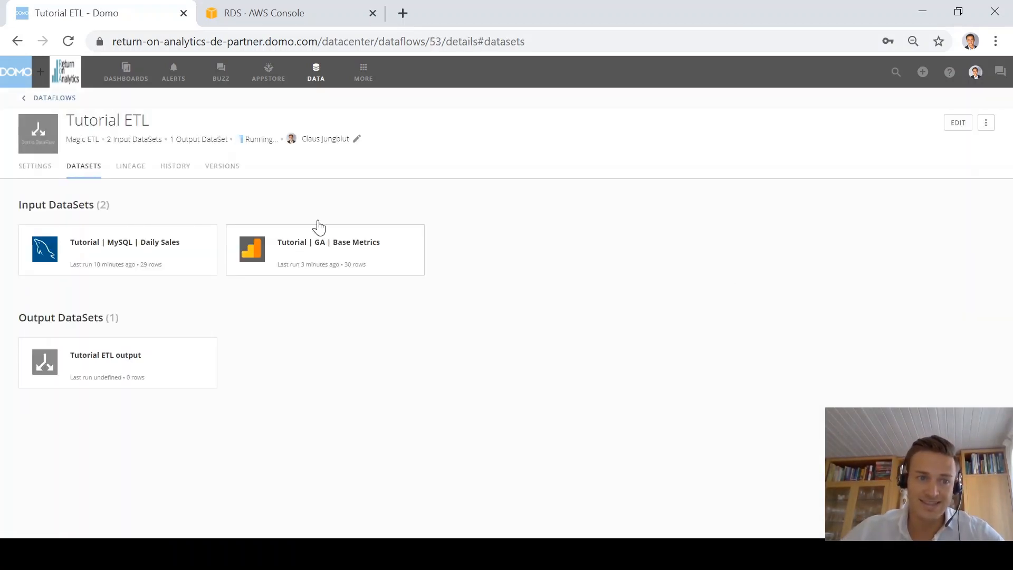
Step: Trigger the dataflow only when both MySQL Daily Sales and GA Base Metrics update
click(39, 173)
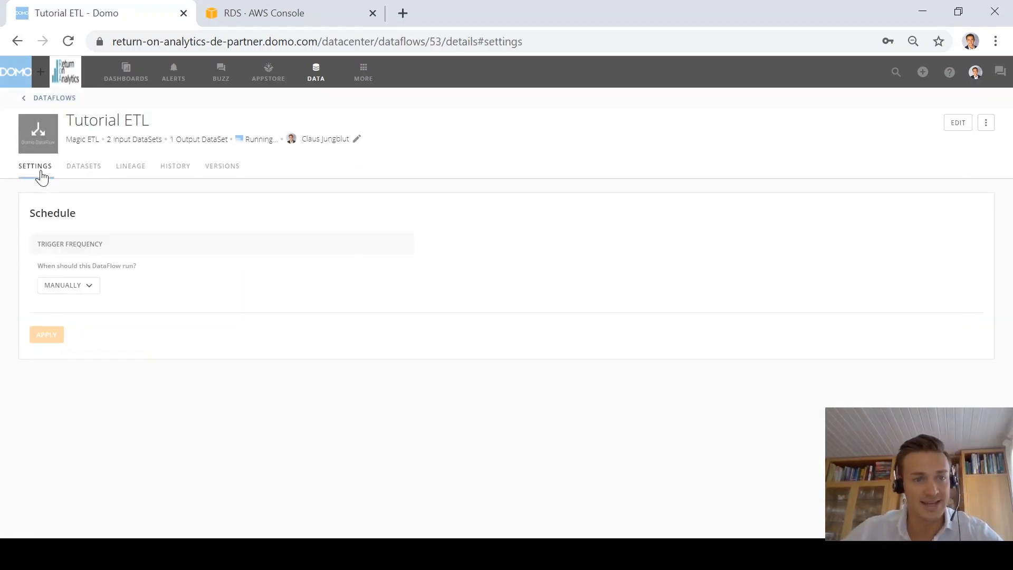
click(97, 293)
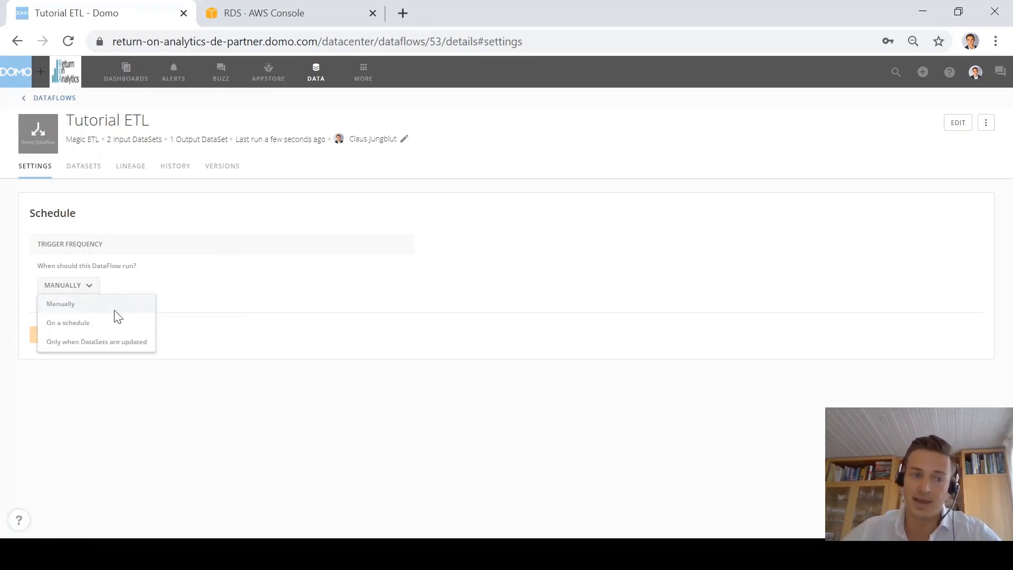
click(78, 341)
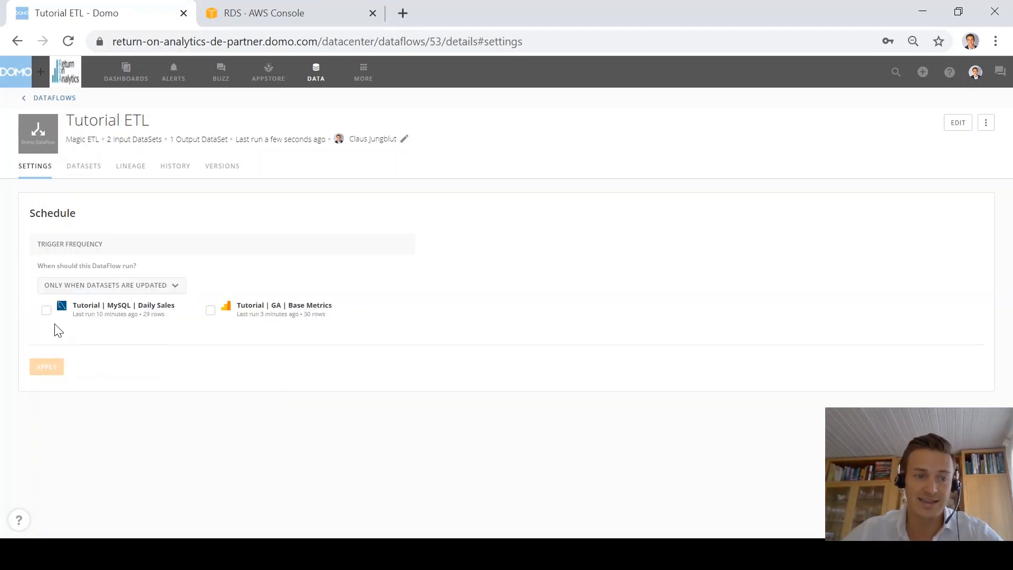
click(46, 310)
click(210, 310)
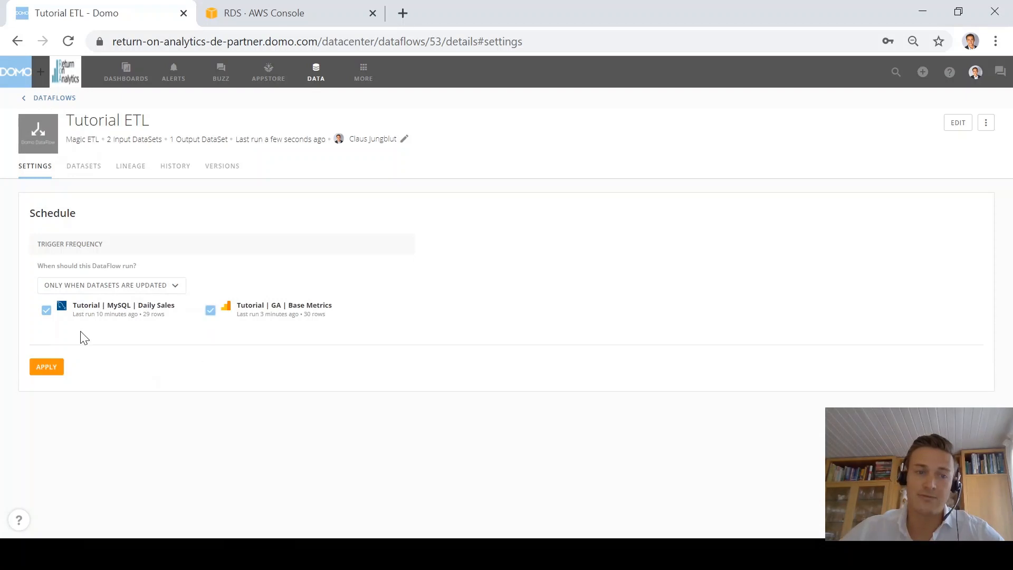
click(58, 367)
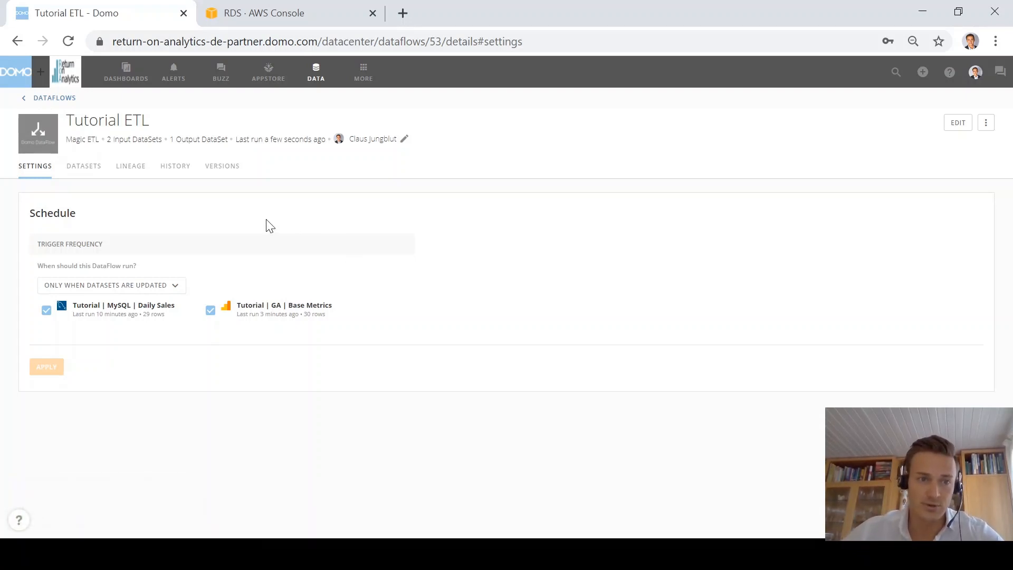
click(97, 167)
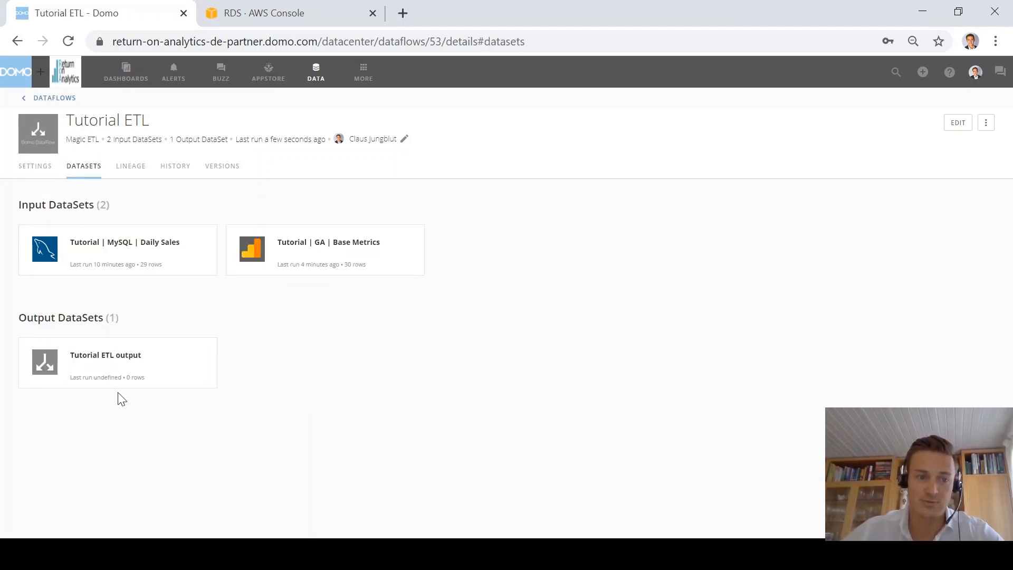
Step: Open Tutorial ETL output, review its rows, and start a visualization from it
click(104, 366)
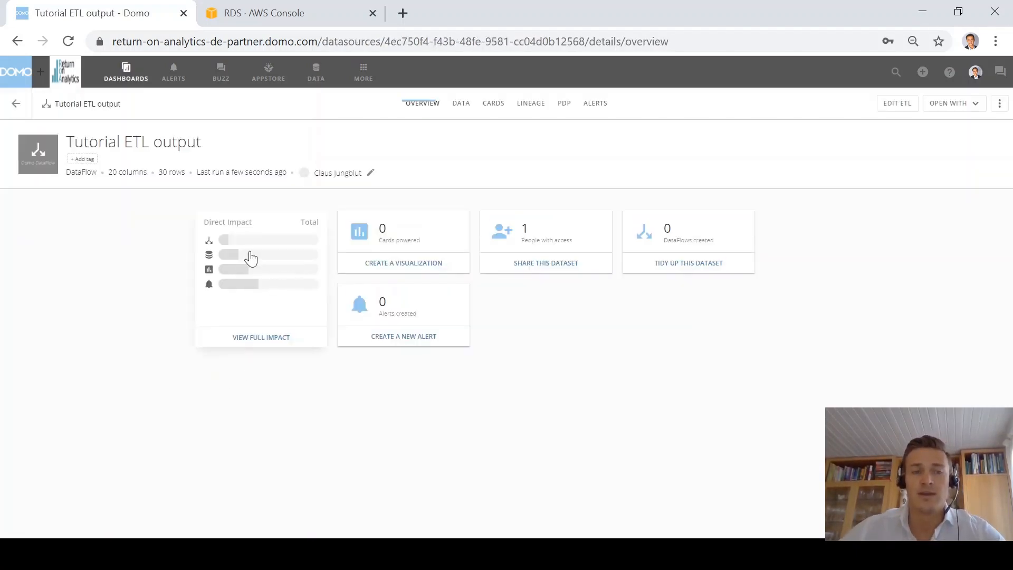
click(462, 105)
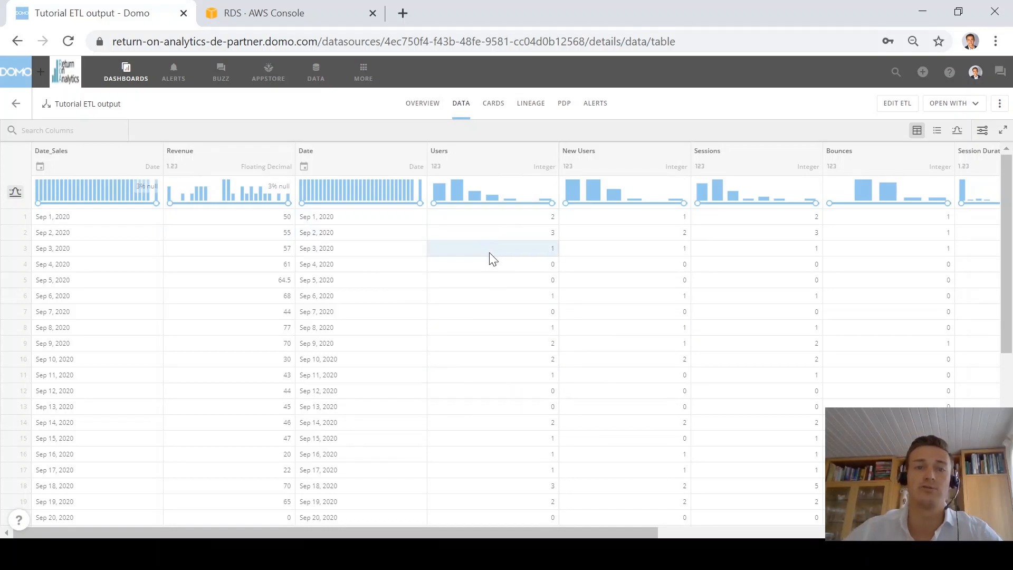
click(424, 102)
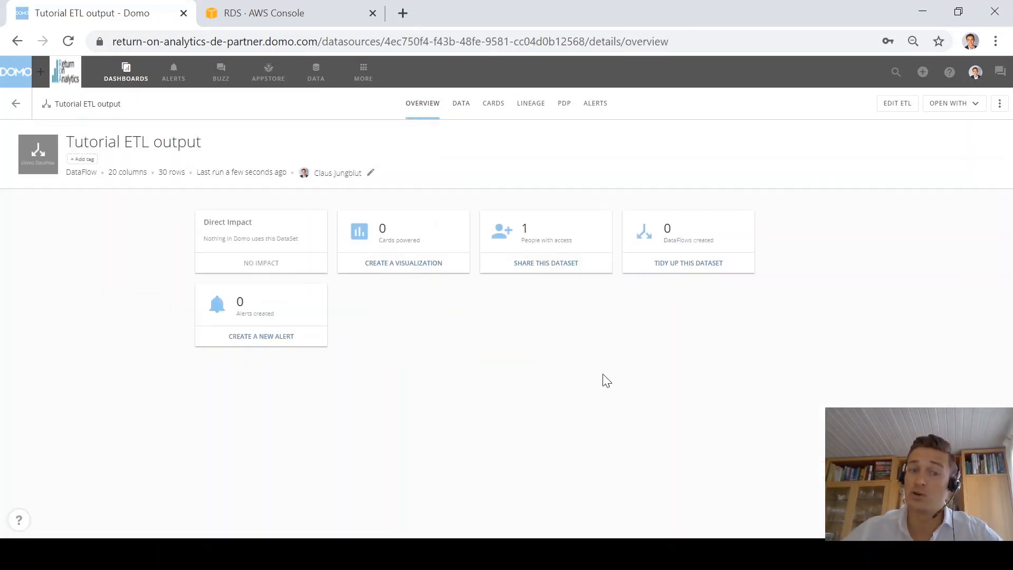
click(410, 267)
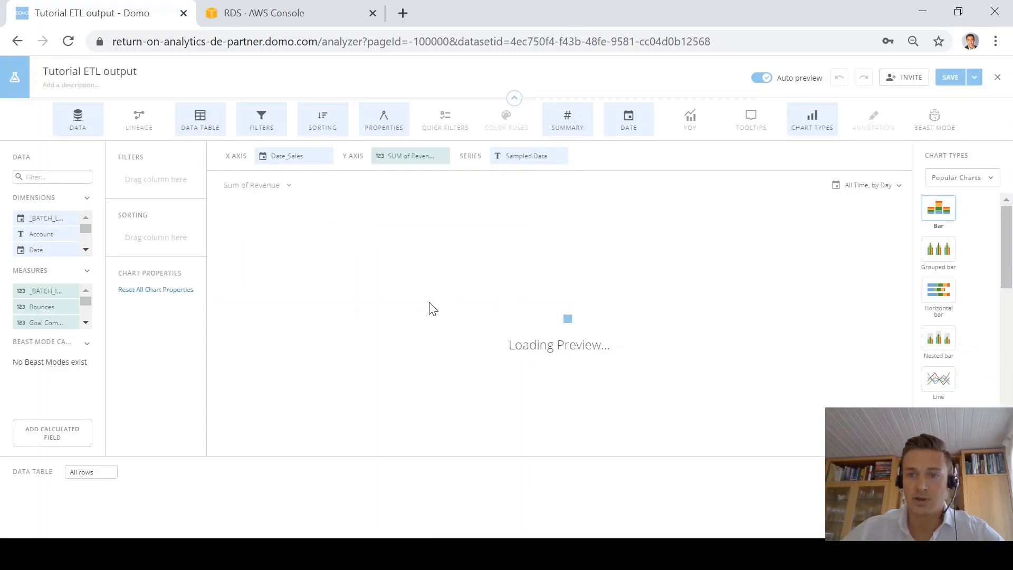
Step: Switch the card to a Line bar chart, with Date replacing Date_Sales on the x-axis
scroll(965, 330, down, 3)
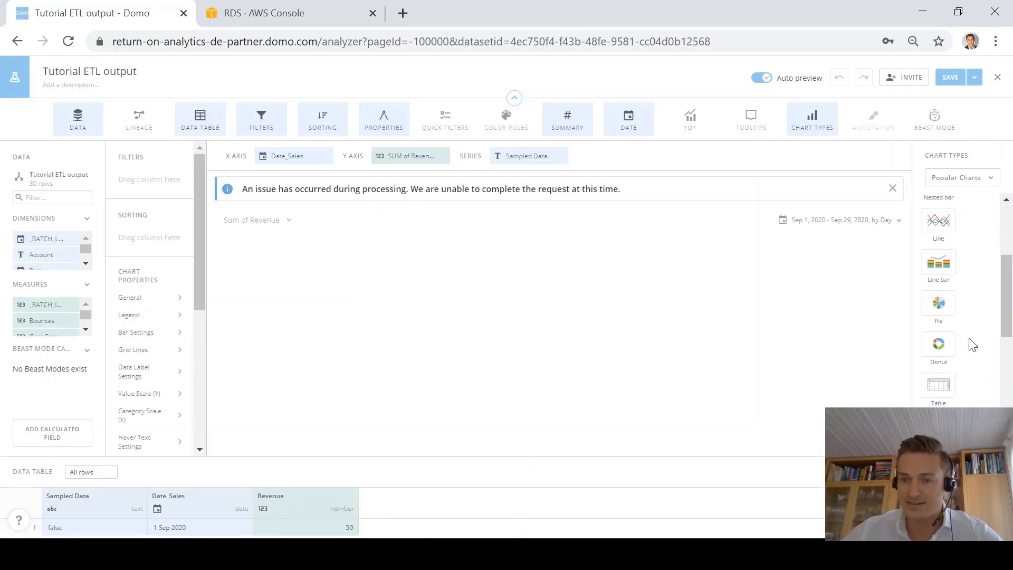
click(937, 262)
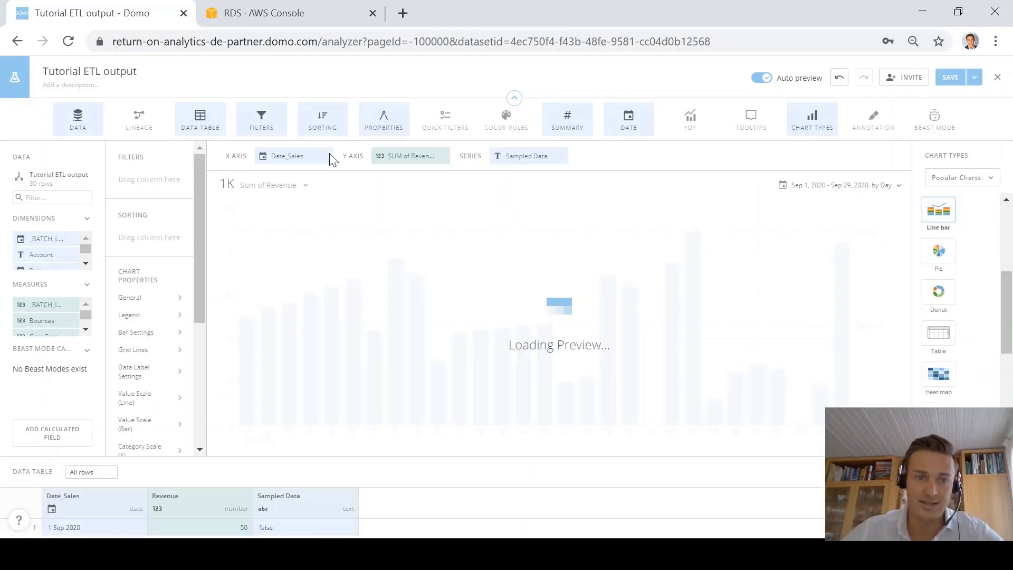
click(323, 156)
click(41, 196)
text(dat)
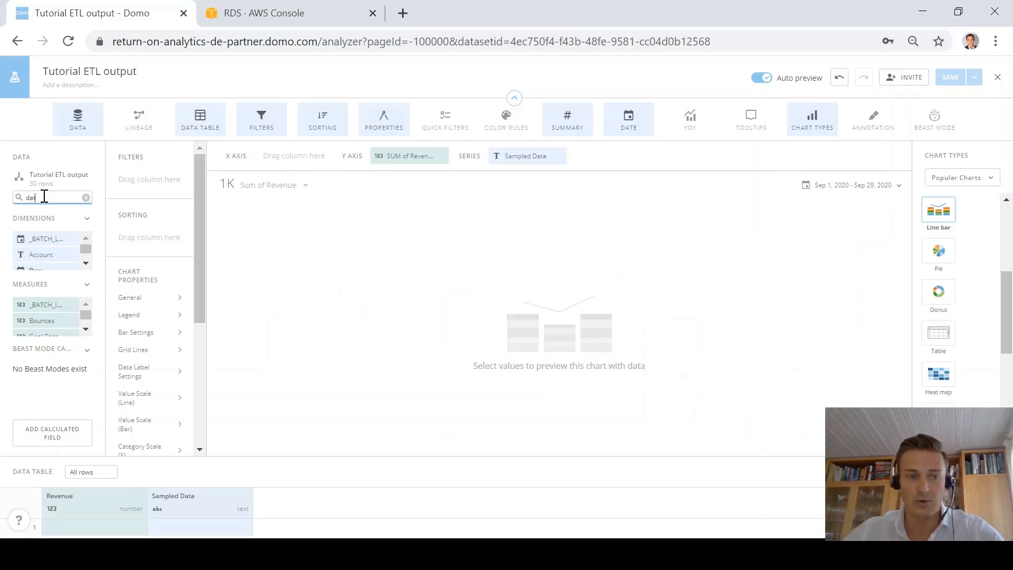
text(e)
drag(37, 239, 271, 159)
Step: Replace Sampled Data in the series with the Users column so Users plots as bars
click(560, 156)
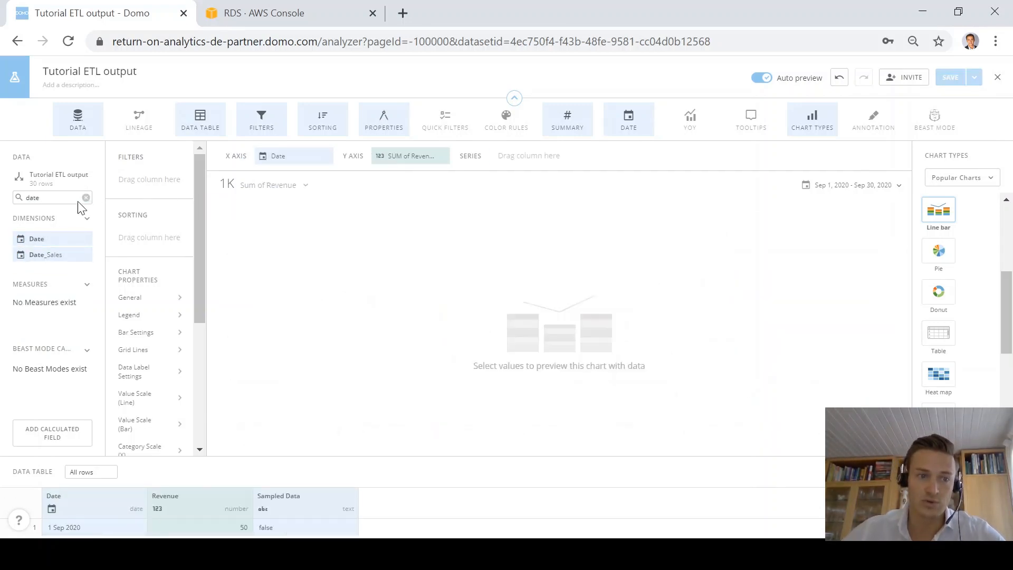
double_click(61, 196)
text(user)
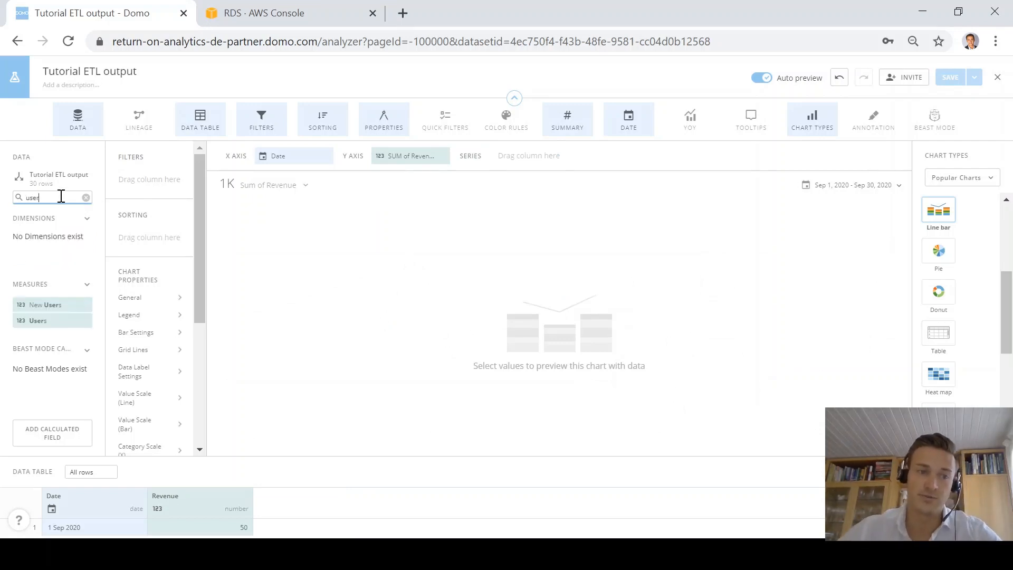
drag(41, 320, 535, 156)
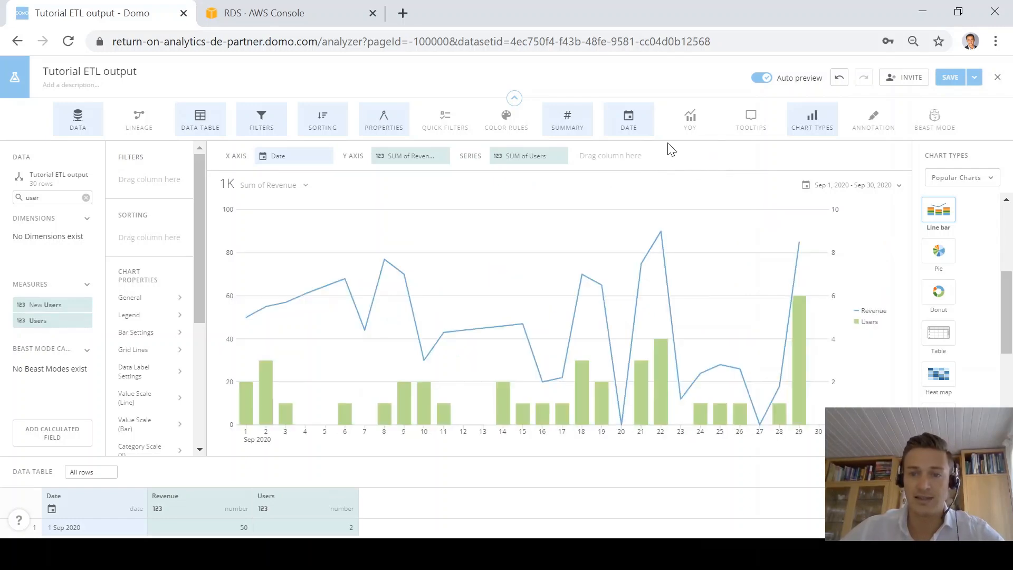
Step: Set the chart's date range to the Last 14 Days
click(893, 185)
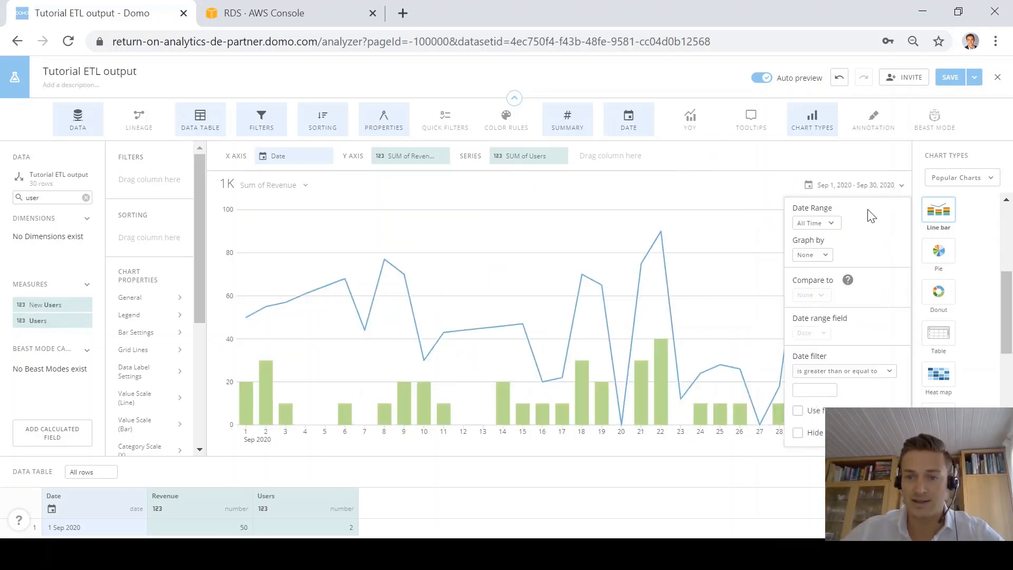
click(836, 226)
click(854, 294)
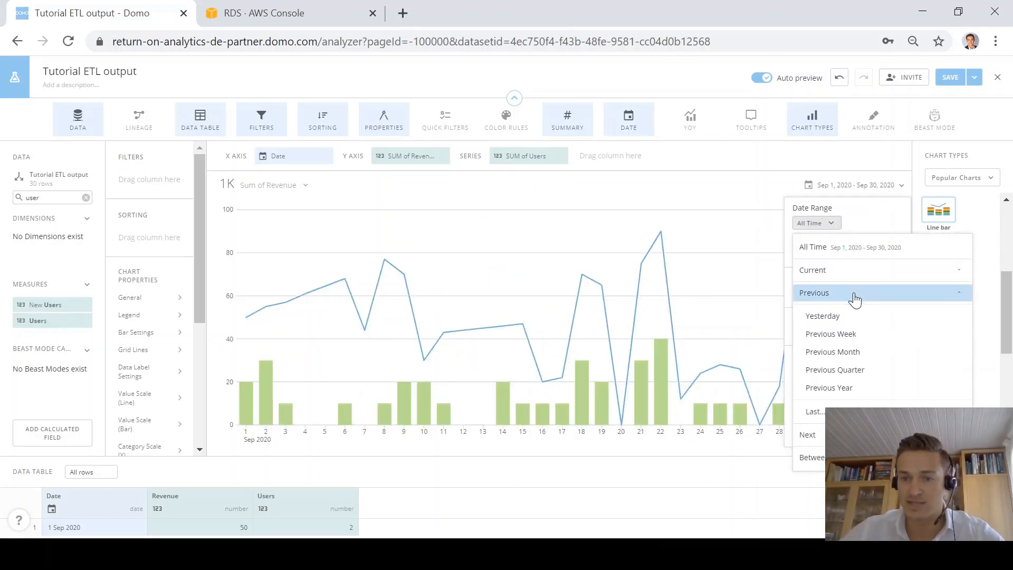
click(822, 411)
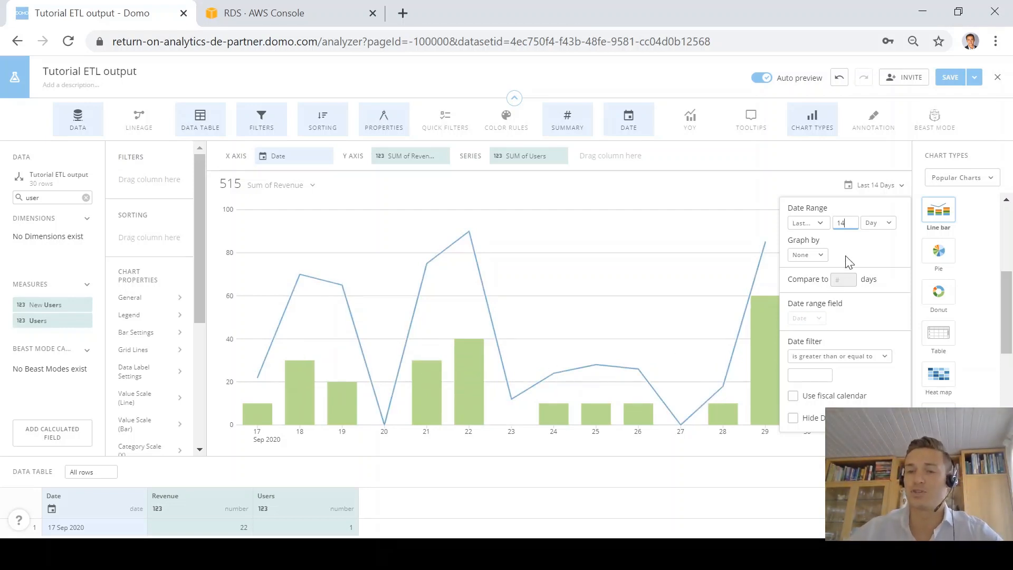
Step: Try grouping by Week, then set Graph by back to None for daily points
click(806, 256)
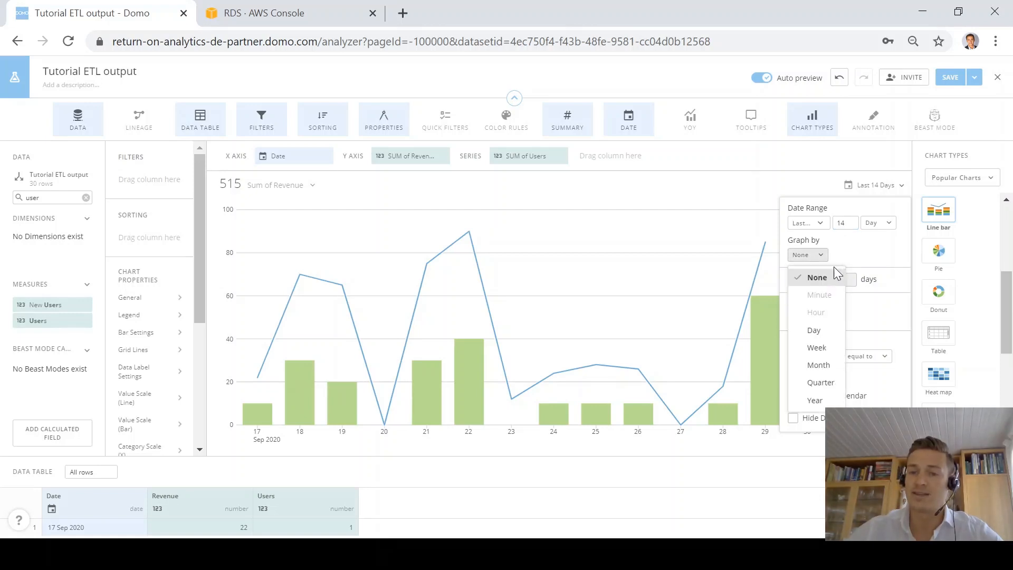
click(812, 350)
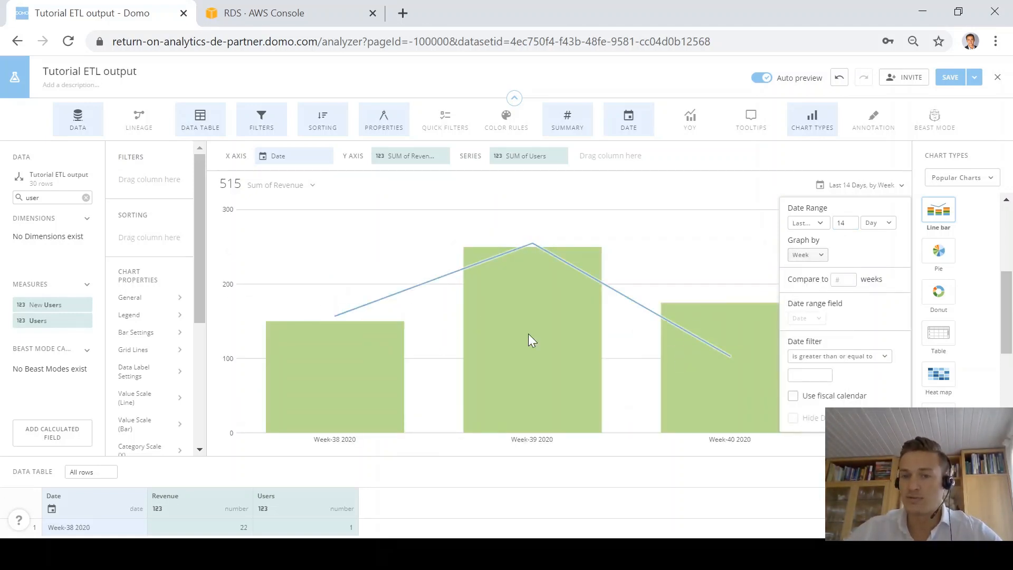
click(803, 257)
click(811, 279)
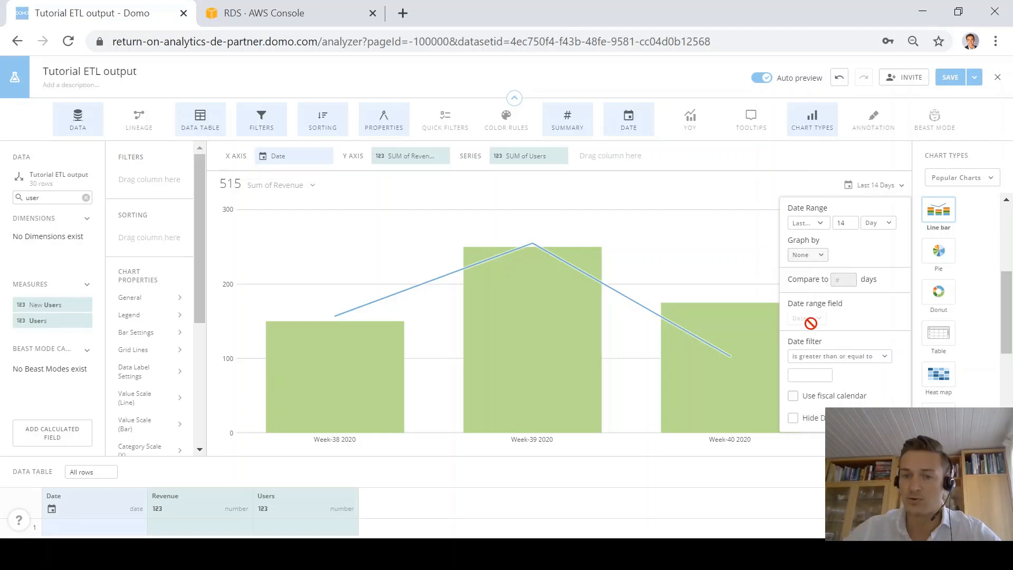
click(751, 161)
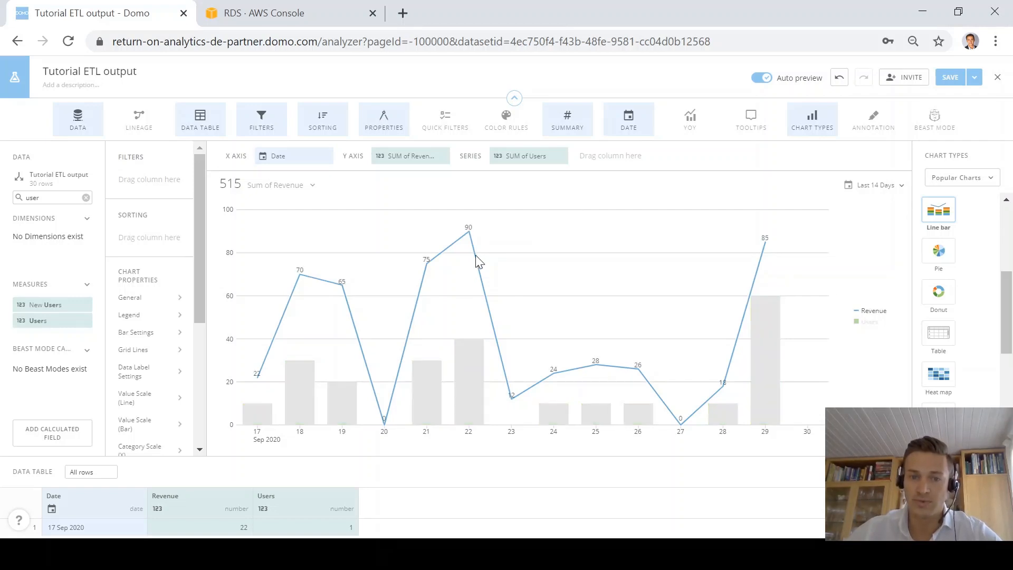
Step: Format SUM of Revenue as Currency with 1 decimal place
click(409, 159)
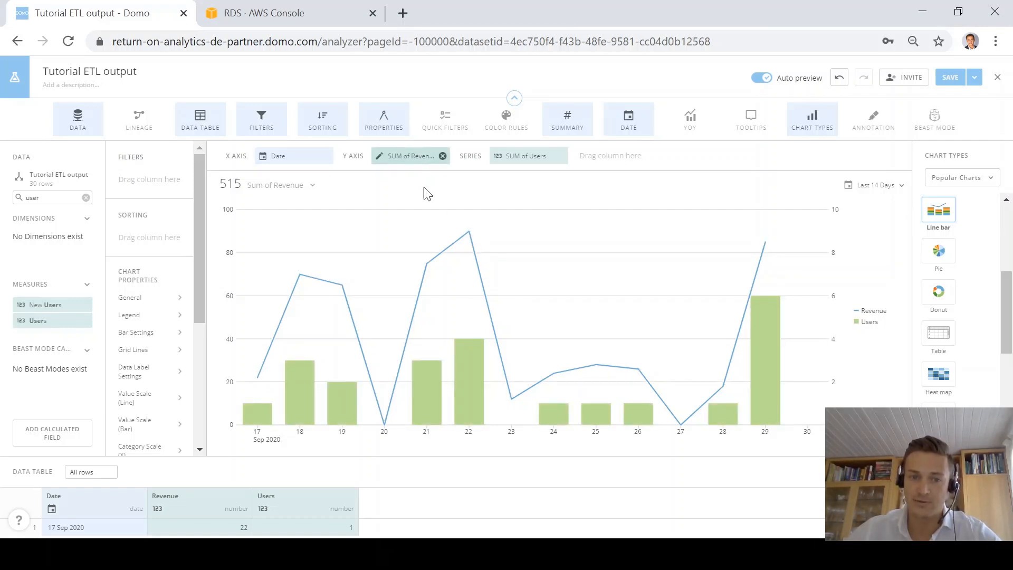
click(436, 288)
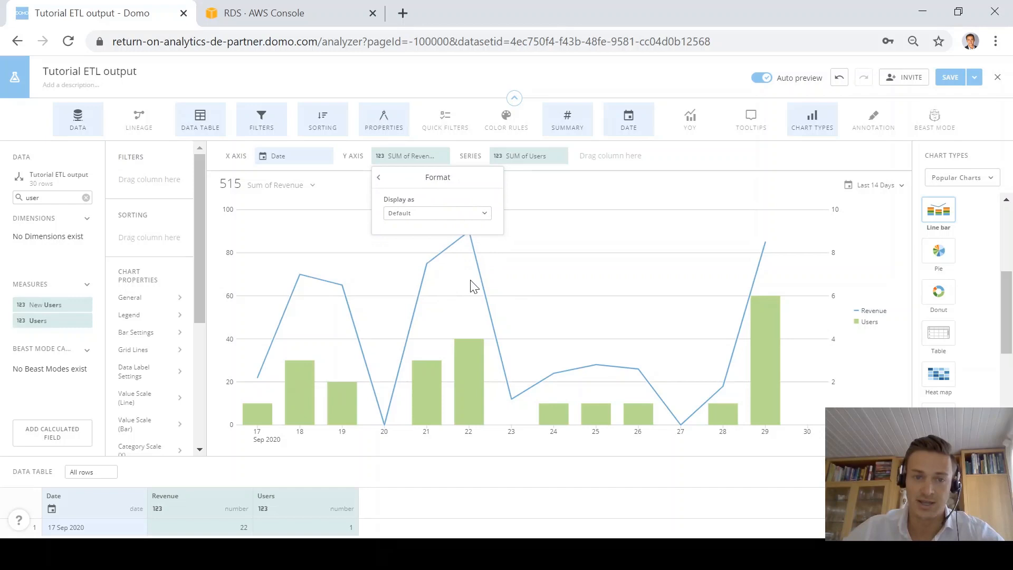
click(452, 213)
click(444, 272)
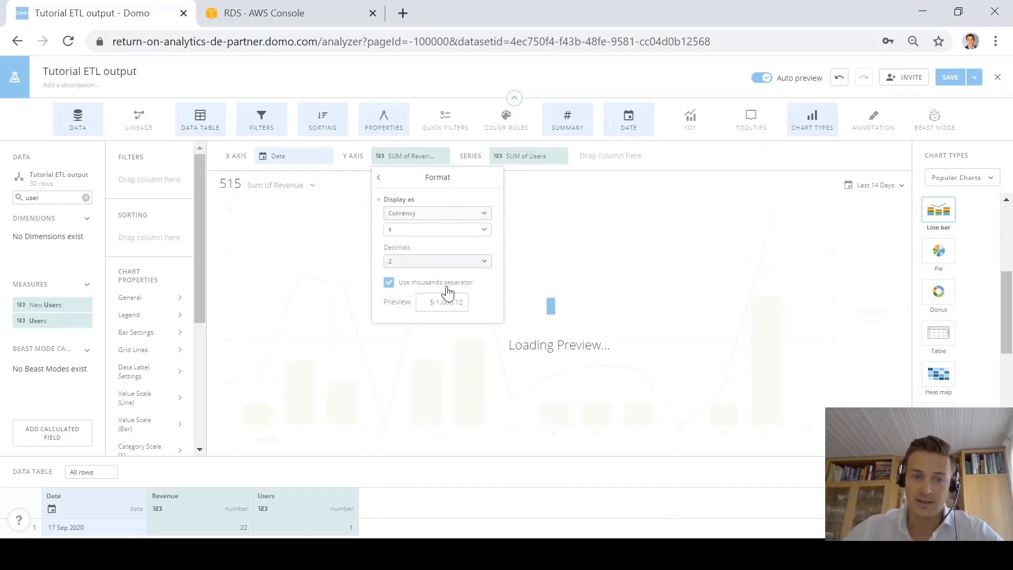
click(441, 261)
click(409, 301)
click(716, 169)
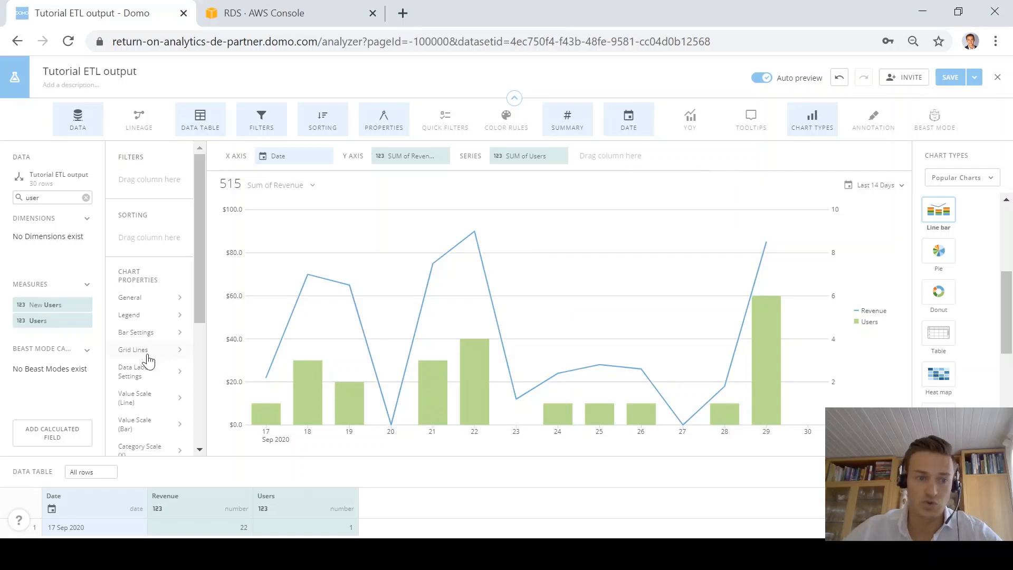
Step: Turn on Show Total Label in Data Label Settings for the Users bars
mouse_move(306, 402)
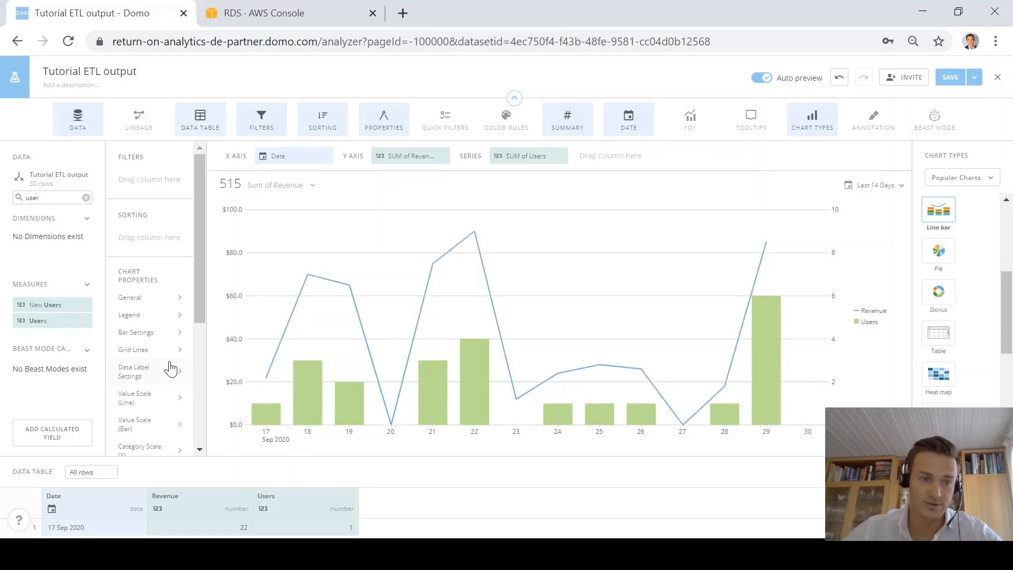
click(134, 370)
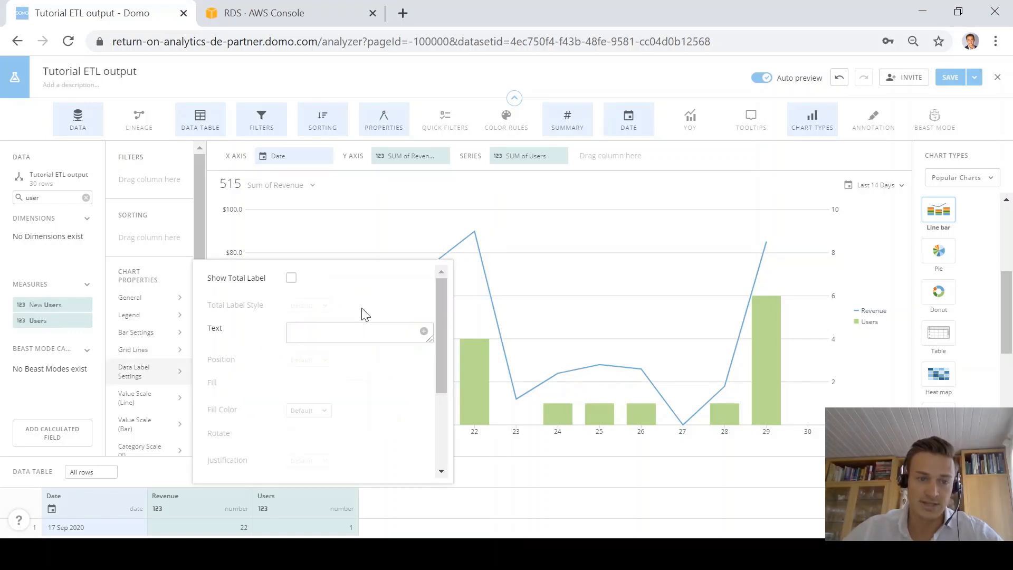
click(291, 277)
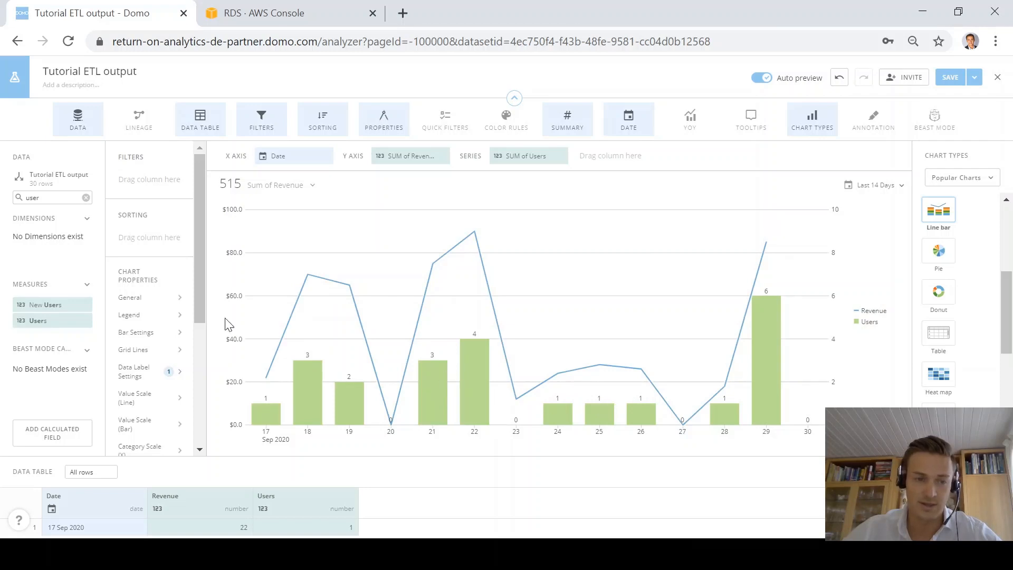
scroll(142, 324, down, 2)
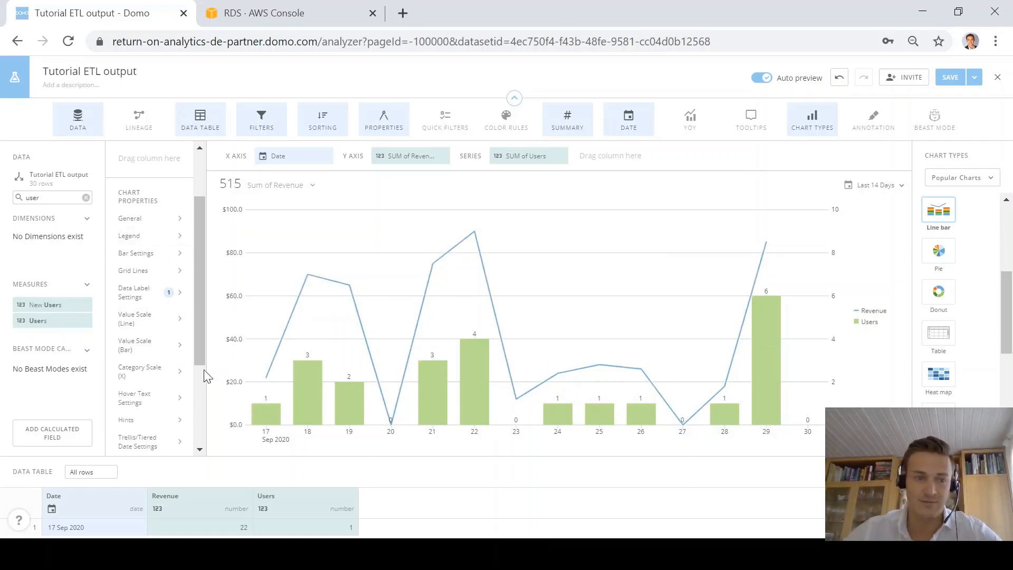
Step: Title the line value axis 'Revenue' and the bar value axis 'Website Users'
click(131, 332)
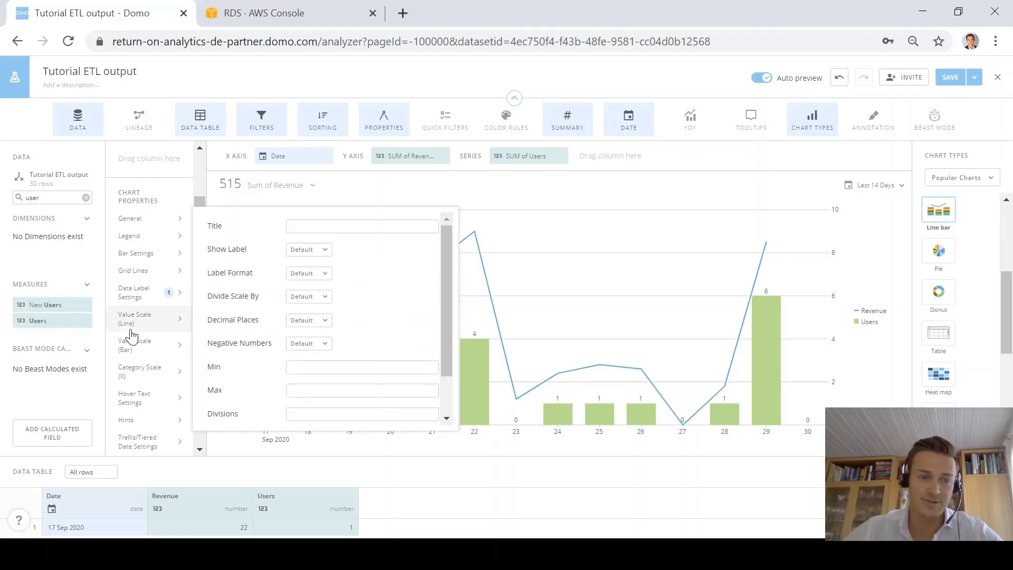
click(332, 231)
text(Reven)
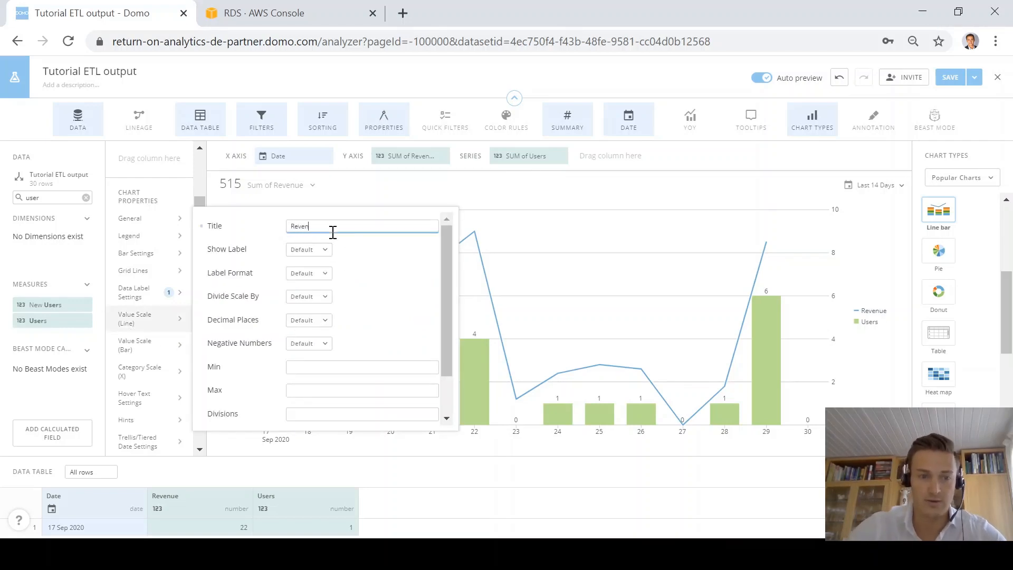
text(ue)
click(143, 345)
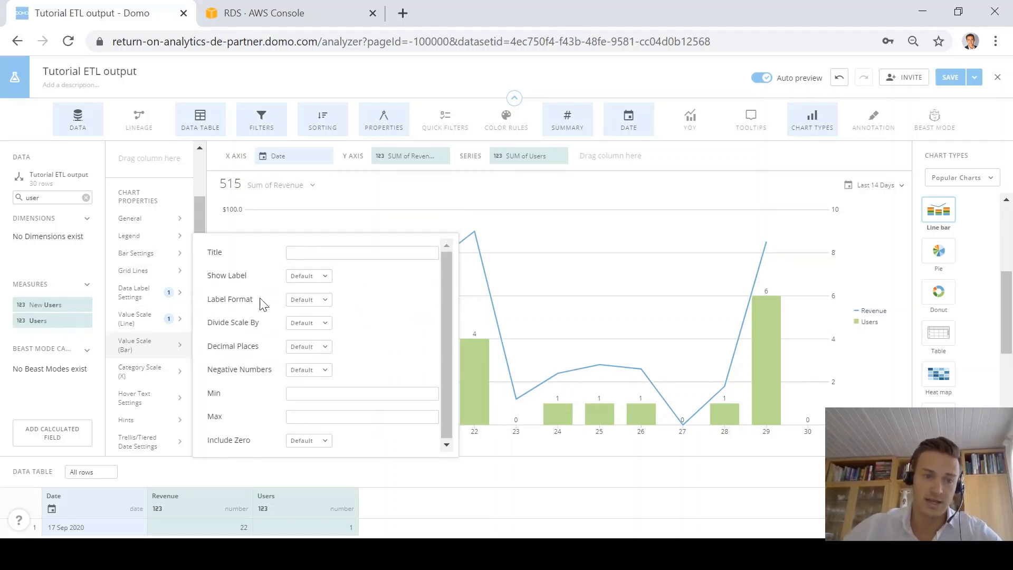
click(331, 253)
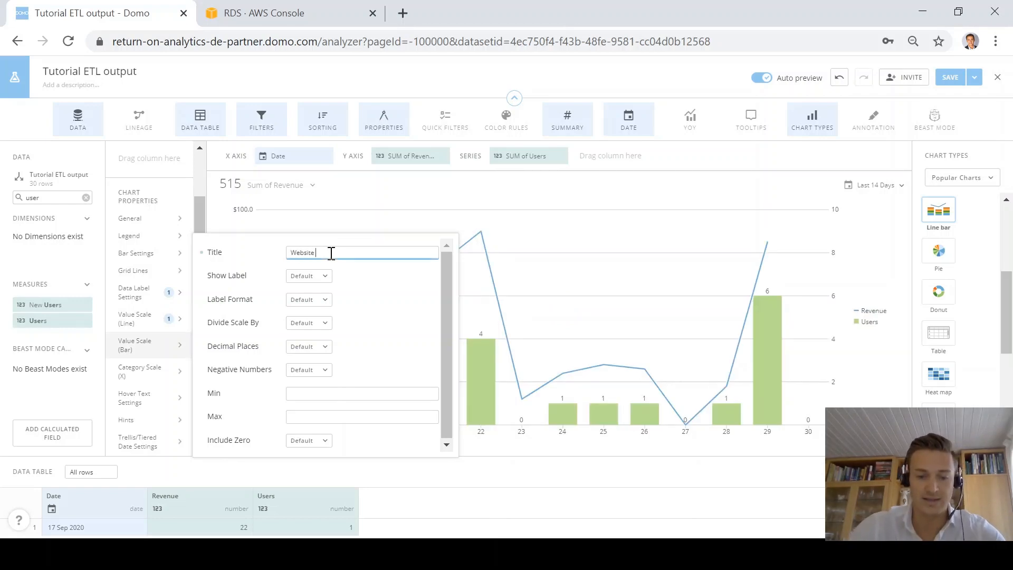
text(Website Users)
Step: Set the category x-axis title to Date
click(119, 372)
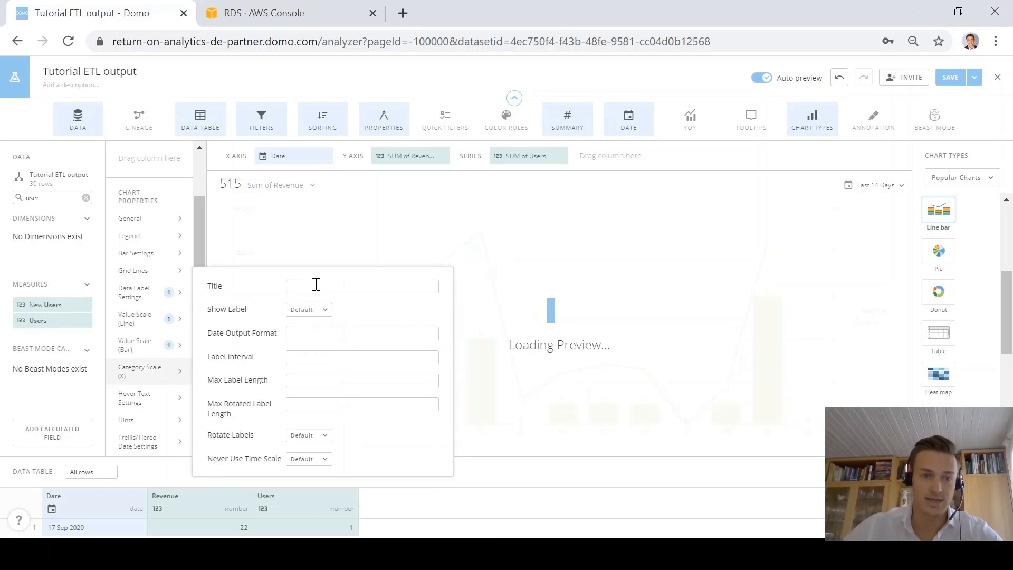
click(316, 285)
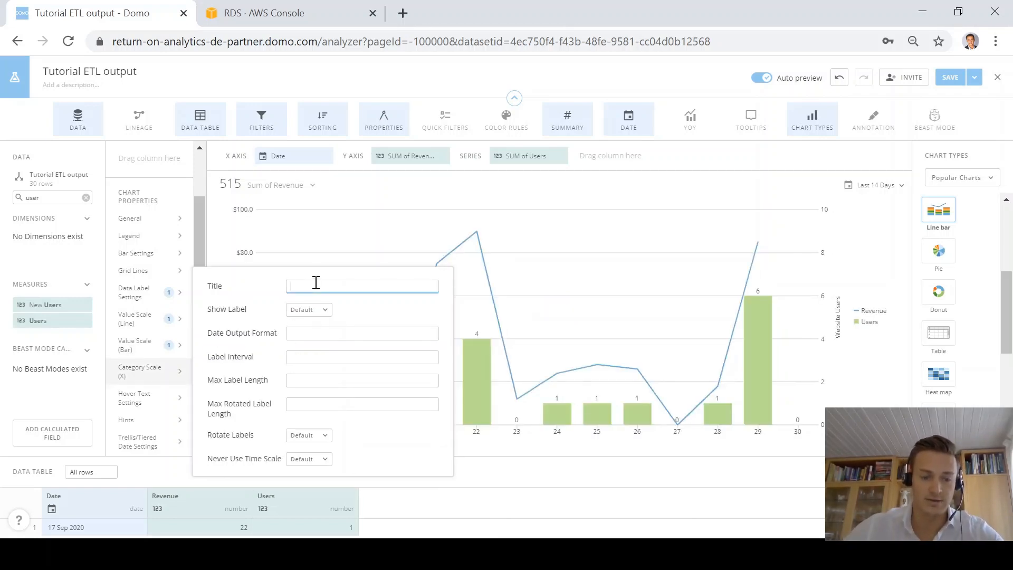
click(344, 180)
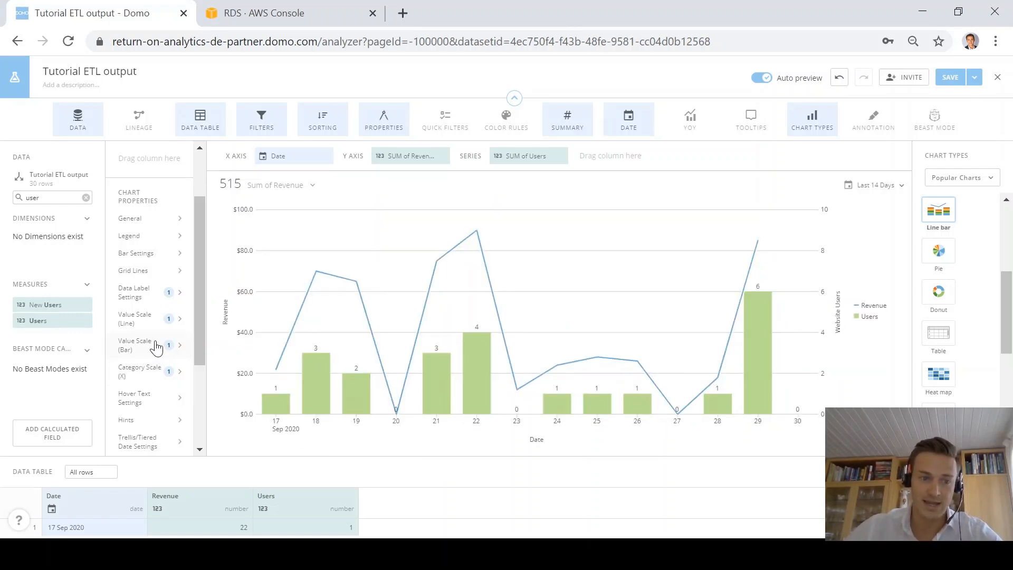
scroll(171, 347, down, 3)
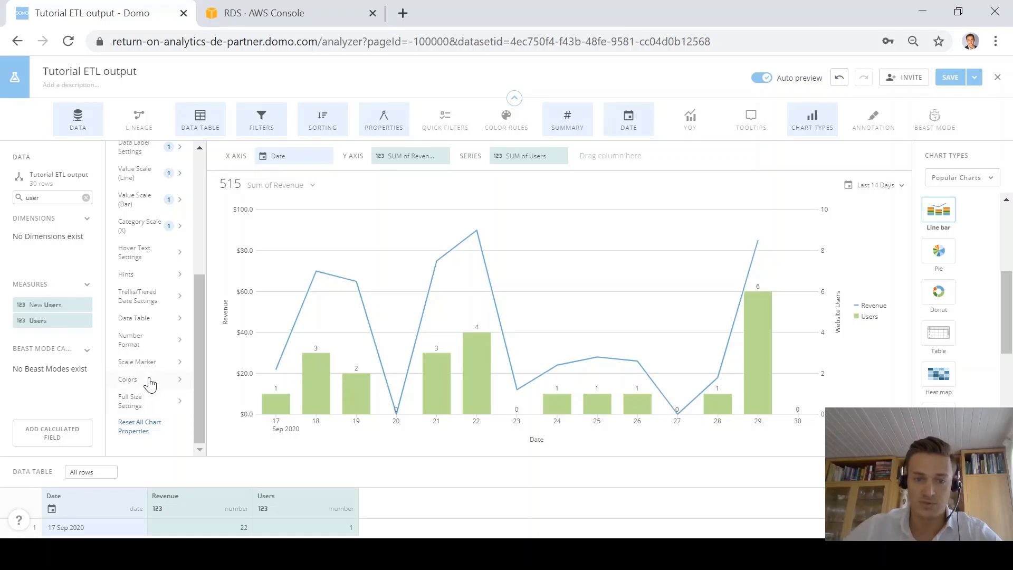
Step: Add a color rule making Revenue green
click(151, 383)
click(436, 243)
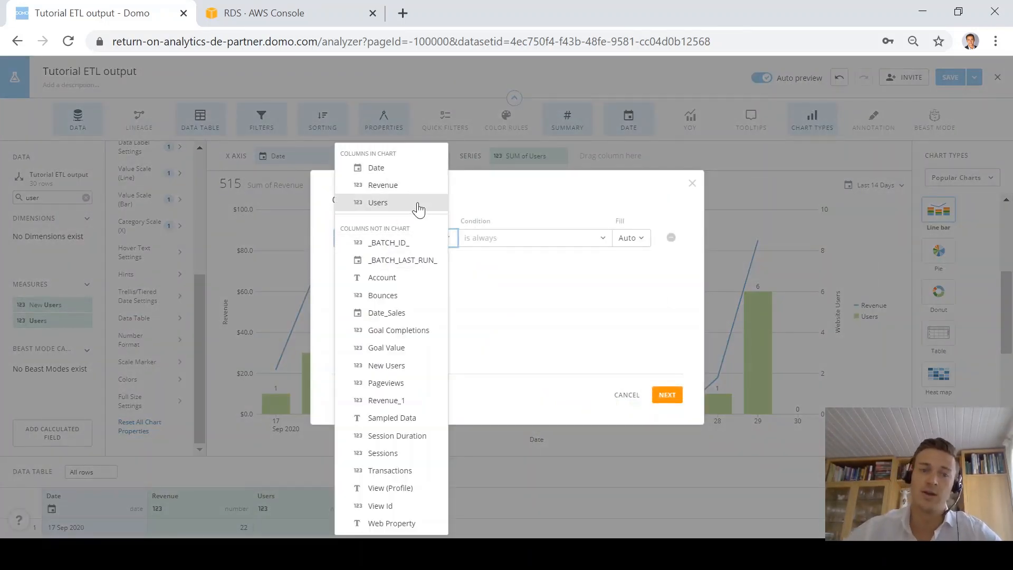
click(399, 185)
click(635, 241)
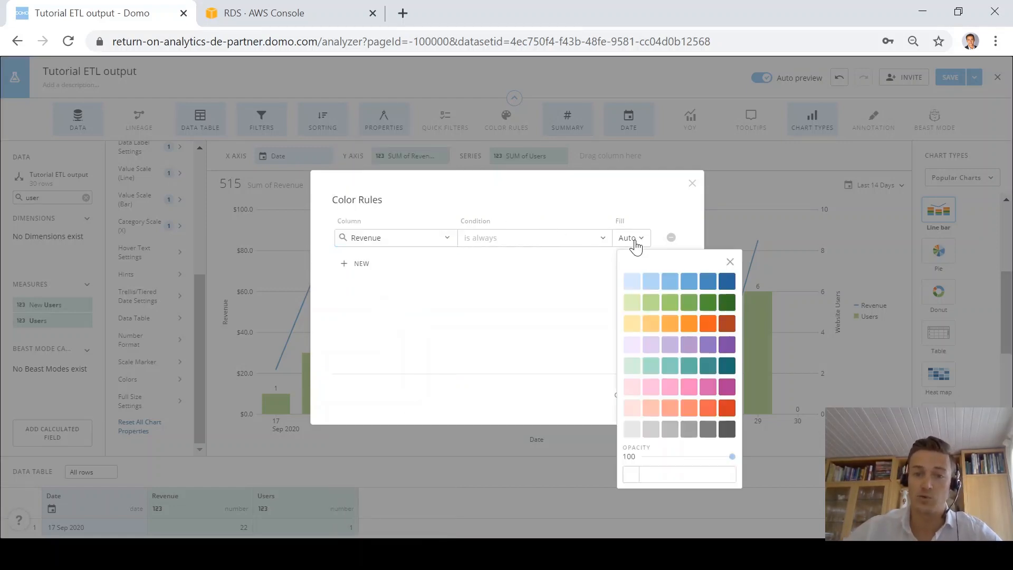
click(707, 302)
Step: Add a second rule making Users blue, then save it for this card only
click(356, 264)
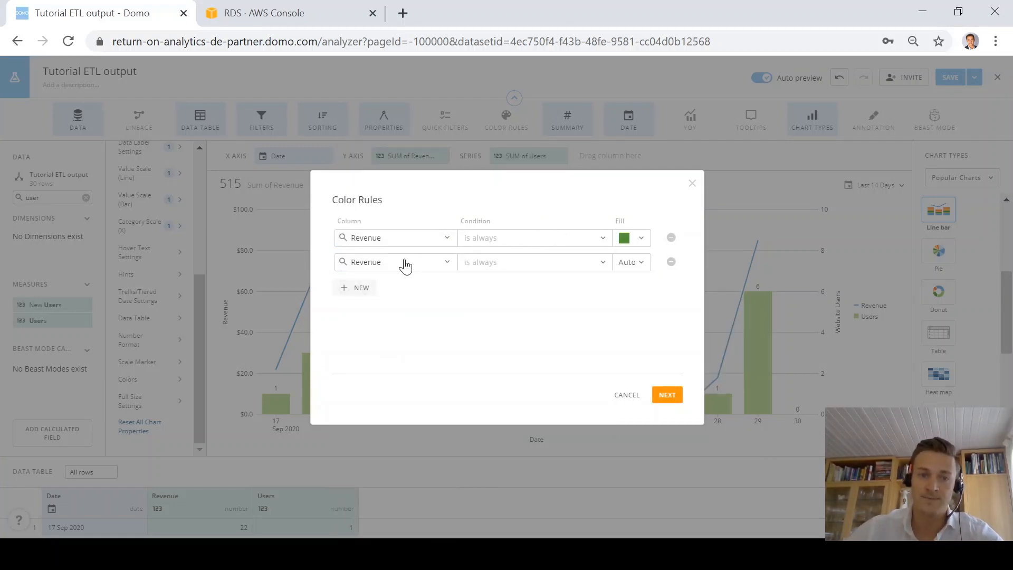
click(453, 265)
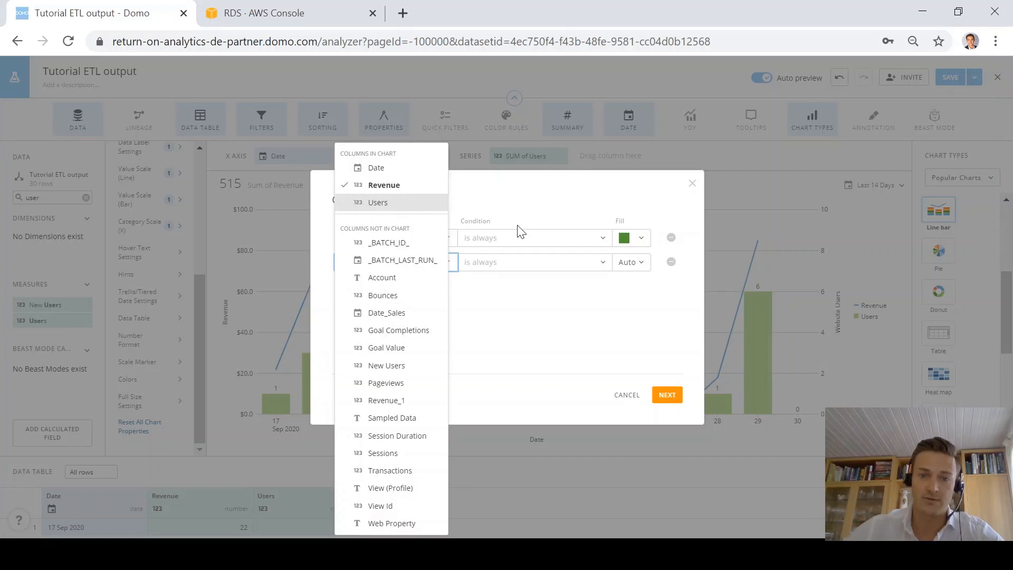
click(378, 202)
click(632, 262)
click(708, 306)
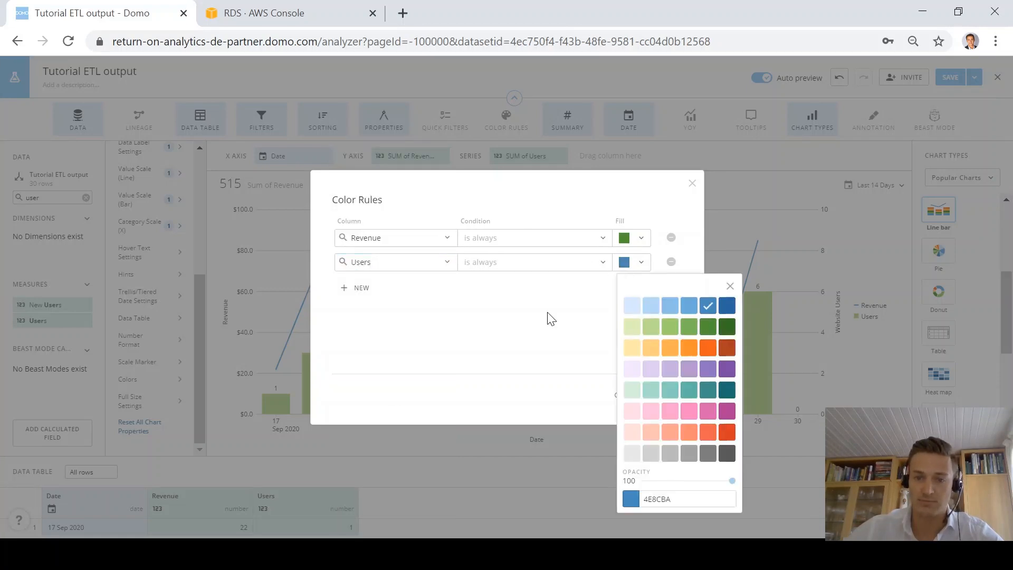
click(549, 316)
click(668, 397)
click(543, 348)
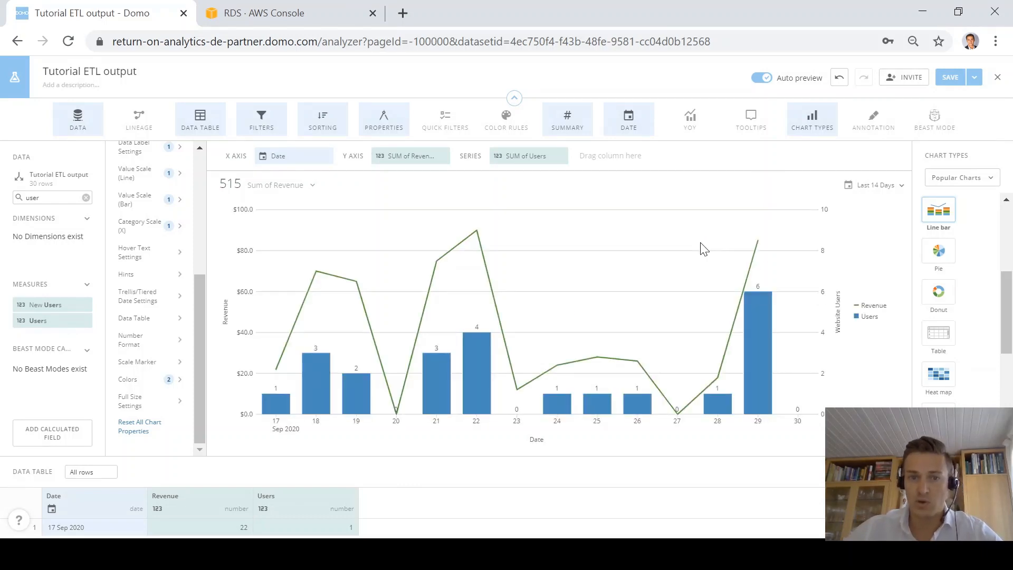
Step: Replace the 'Tutorial ETL output' title with 'Daily Website Users vs Daily Sales'
triple_click(116, 75)
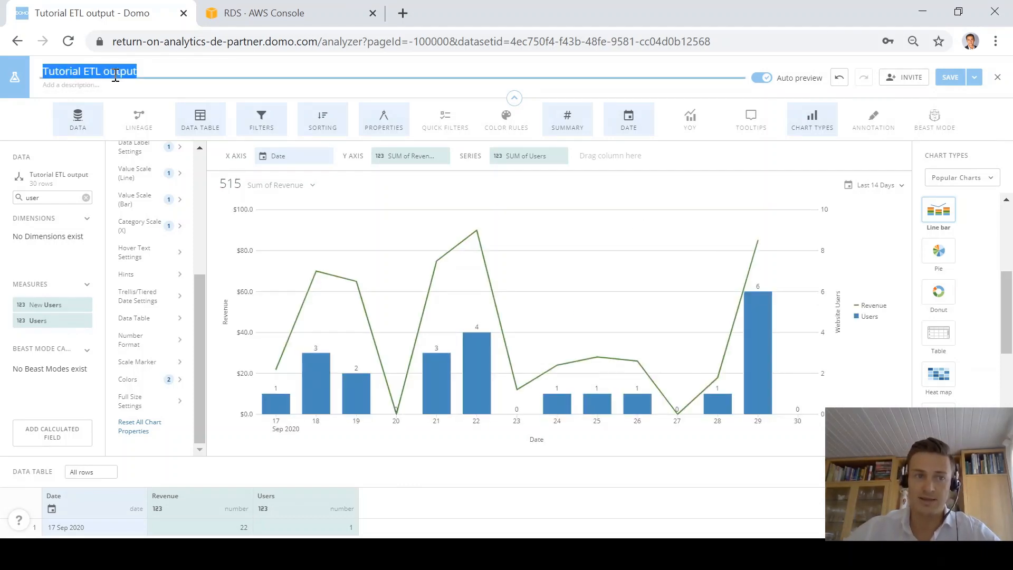
text(Daily We)
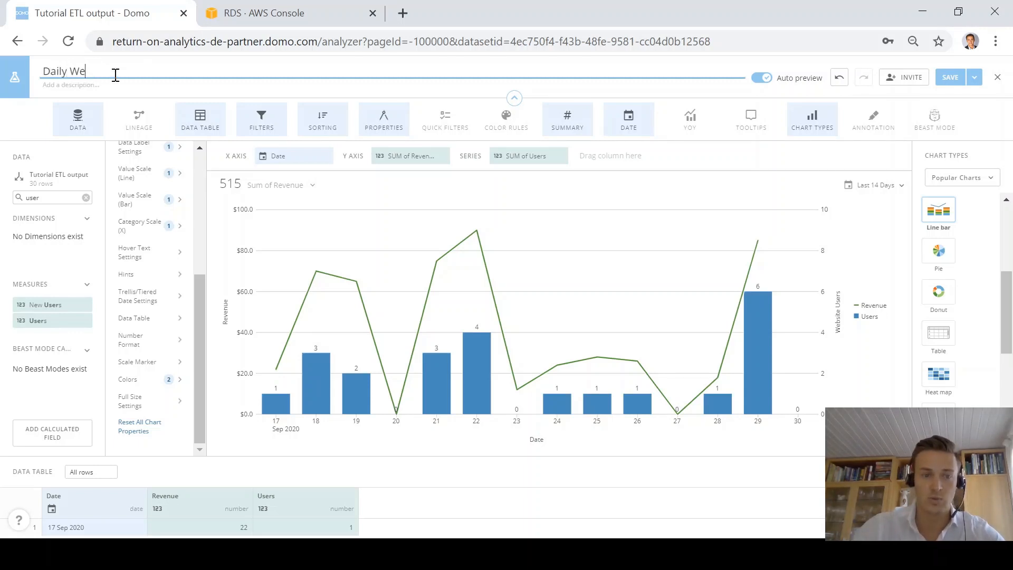
text(bsite Users v)
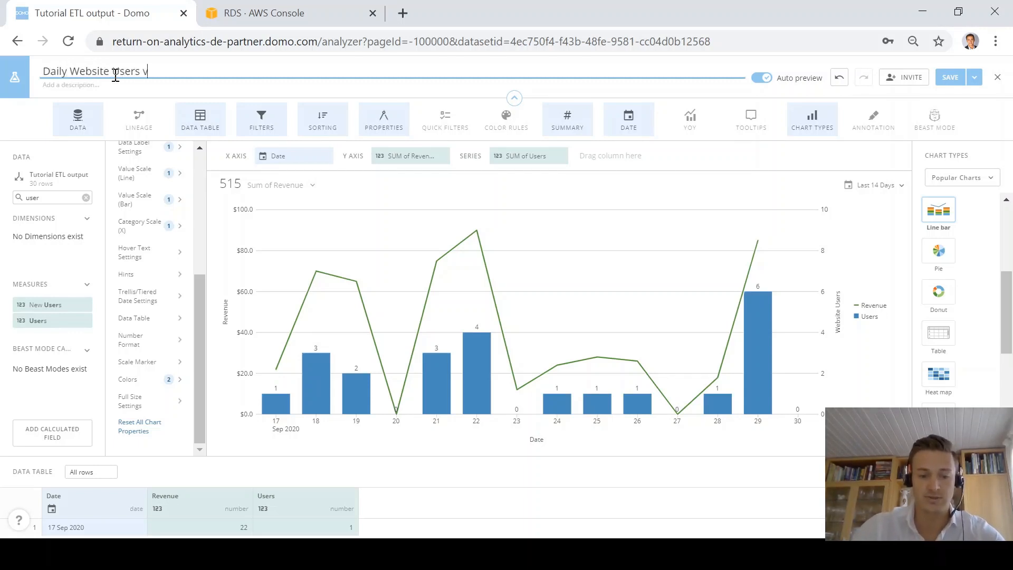
text(s Daily Sale)
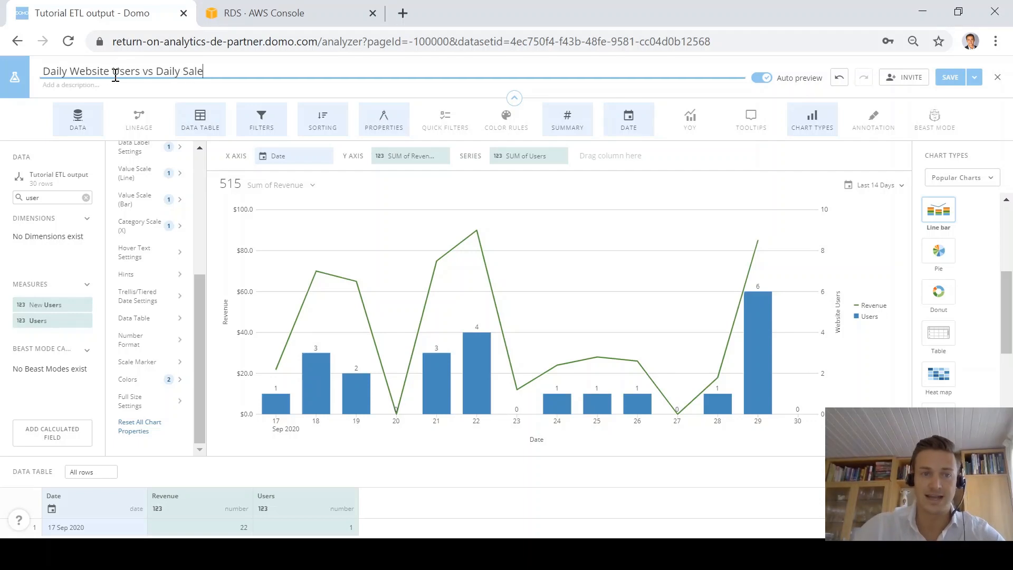
text(s)
click(781, 176)
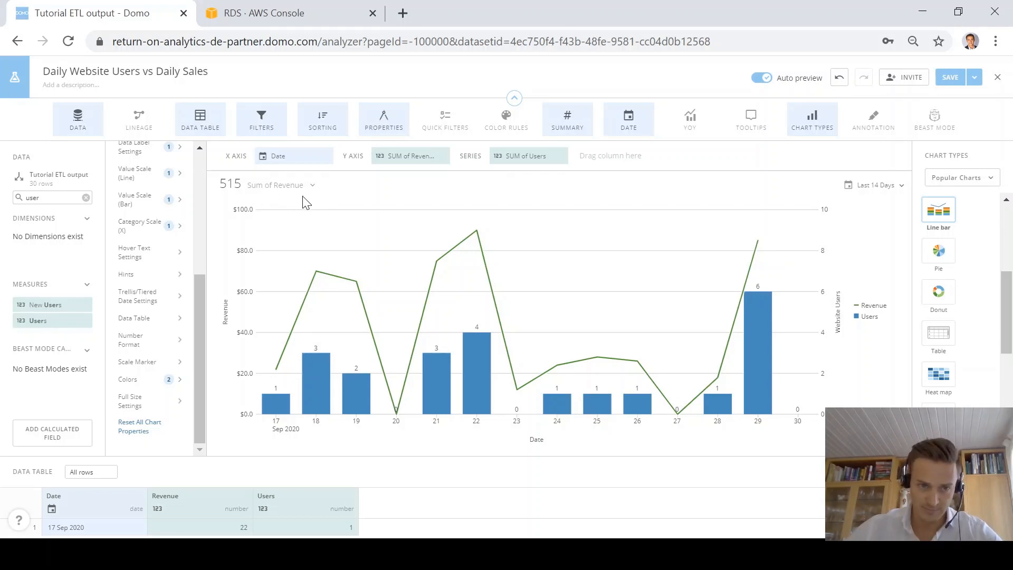
Step: Format the Sum of Revenue summary as Currency with 1 decimal, reading $515.0
click(273, 189)
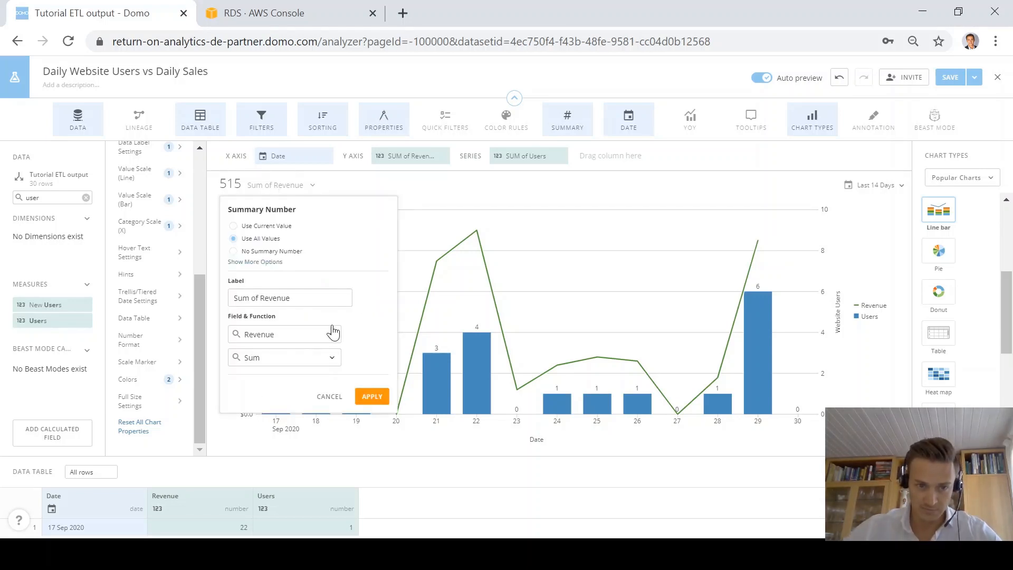
click(272, 263)
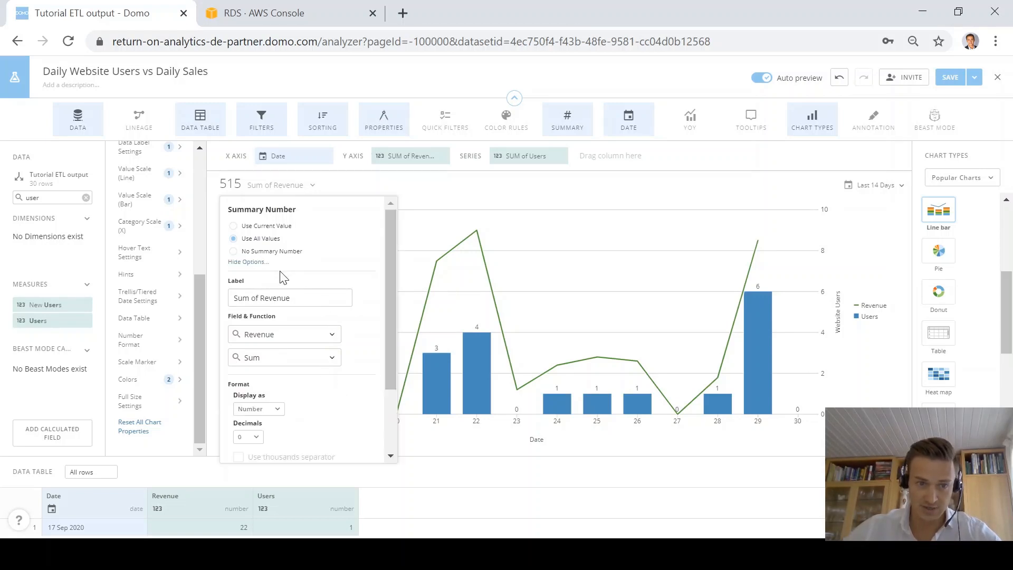
scroll(296, 300, down, 2)
click(269, 323)
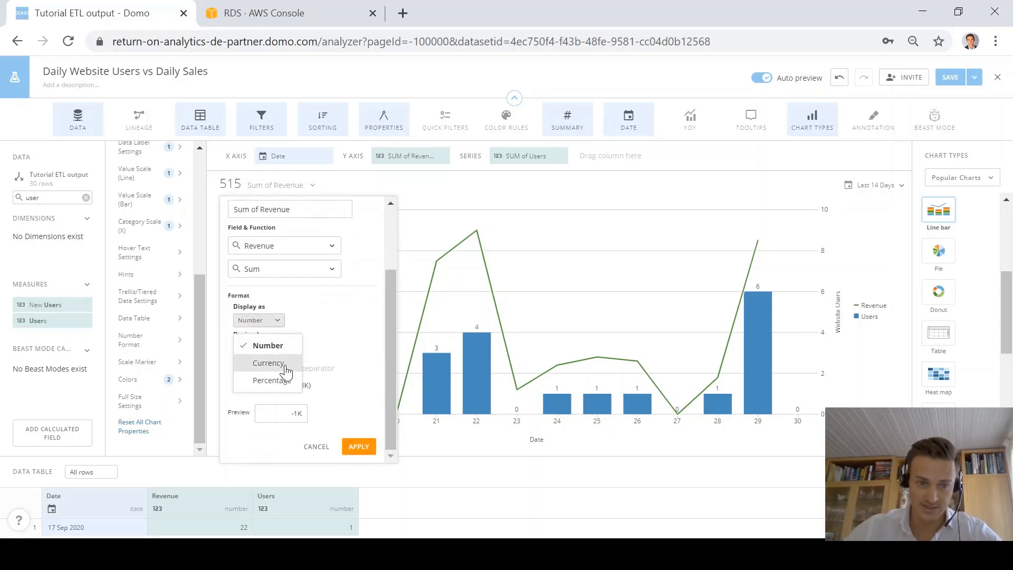
click(269, 363)
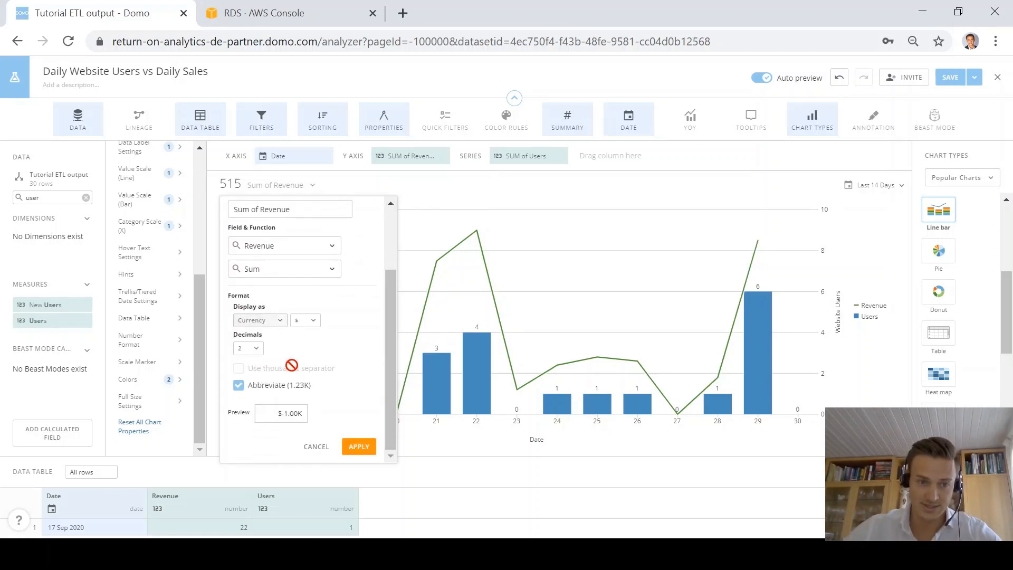
click(252, 349)
click(263, 391)
click(358, 446)
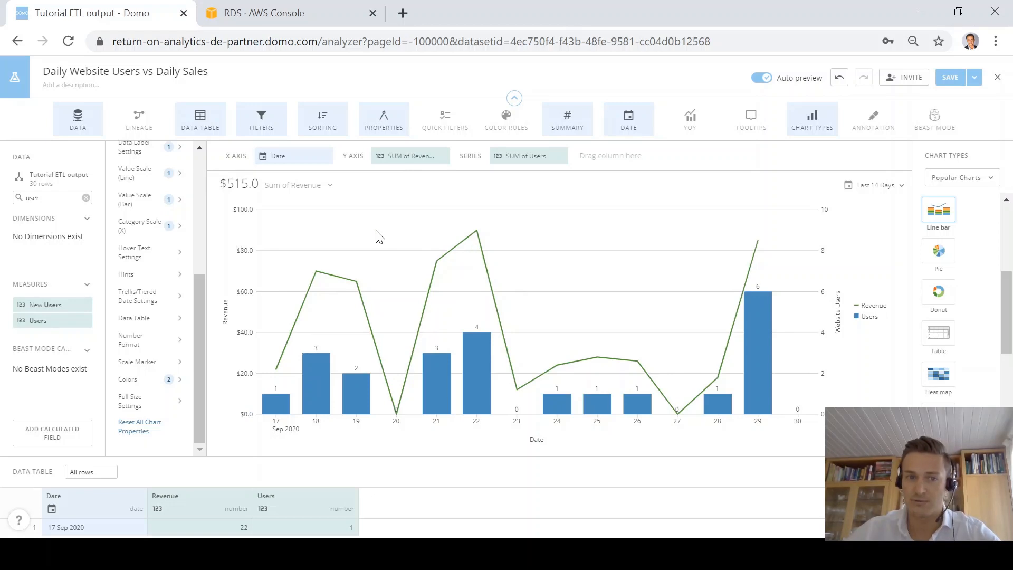
click(412, 156)
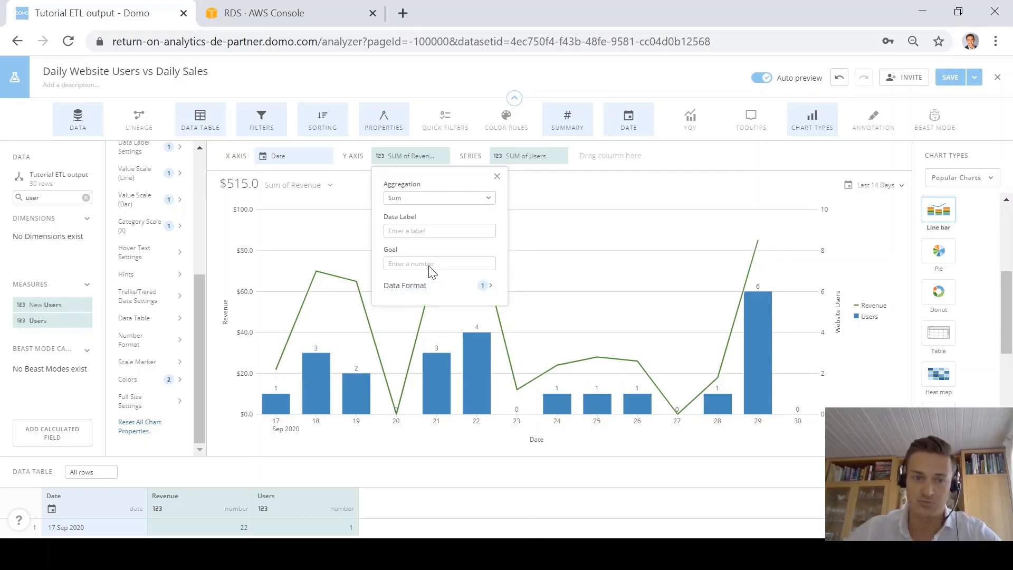
Step: Enter 100 as the Revenue goal to draw a $100 goal line
click(432, 264)
text(100)
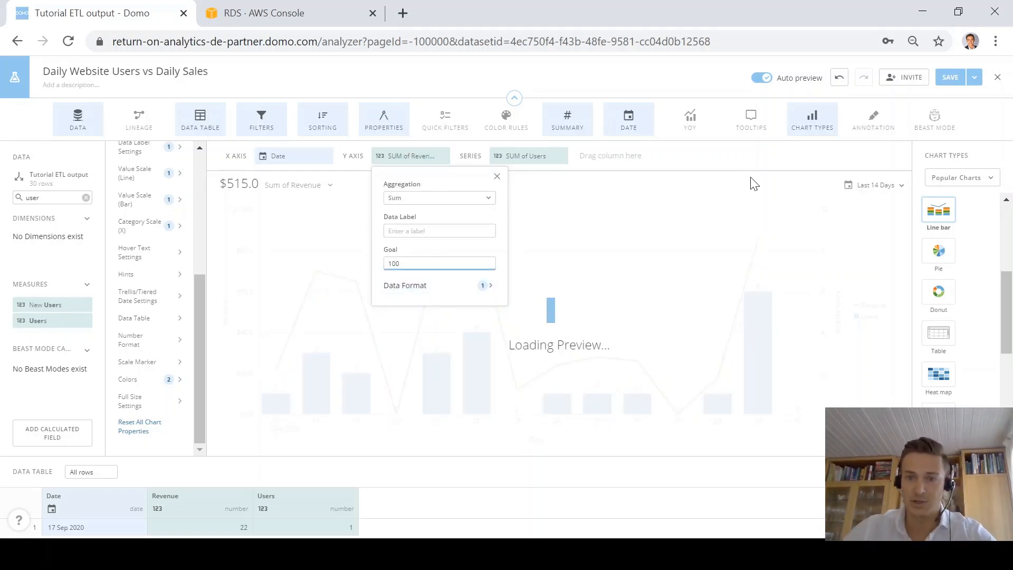
click(722, 187)
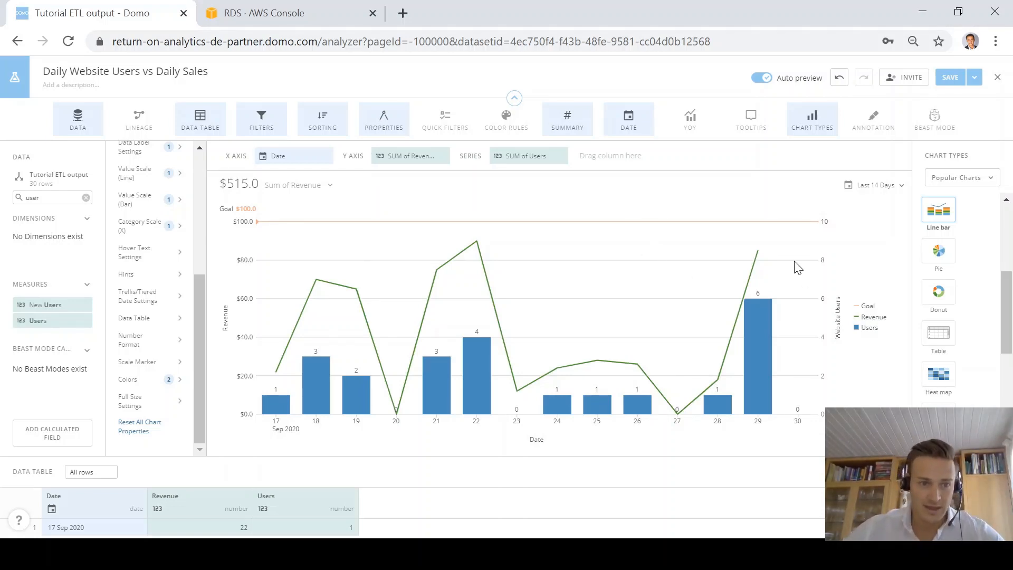
click(975, 77)
Step: Save and close the card, returning to the Overview dashboard
click(955, 139)
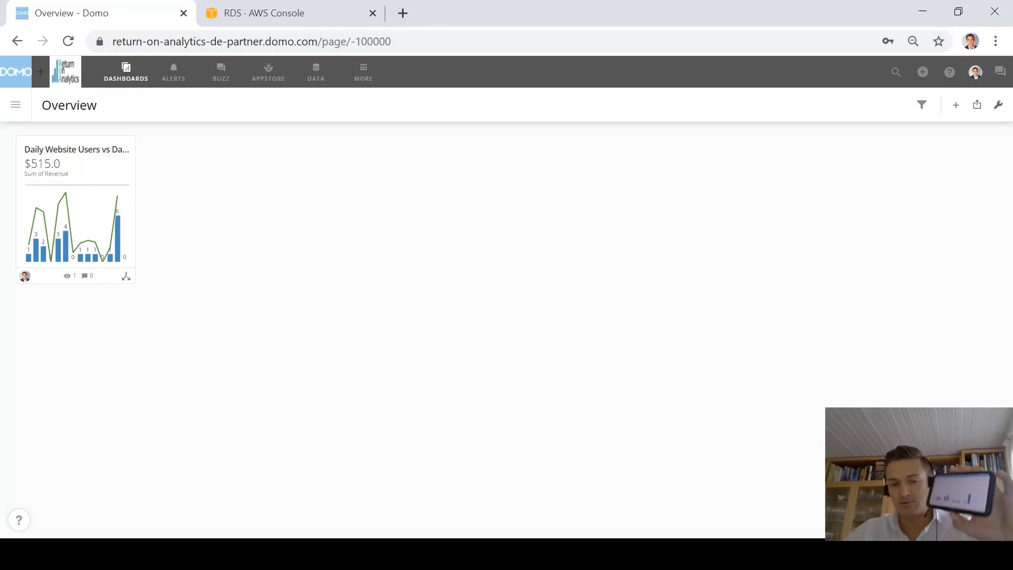
click(588, 554)
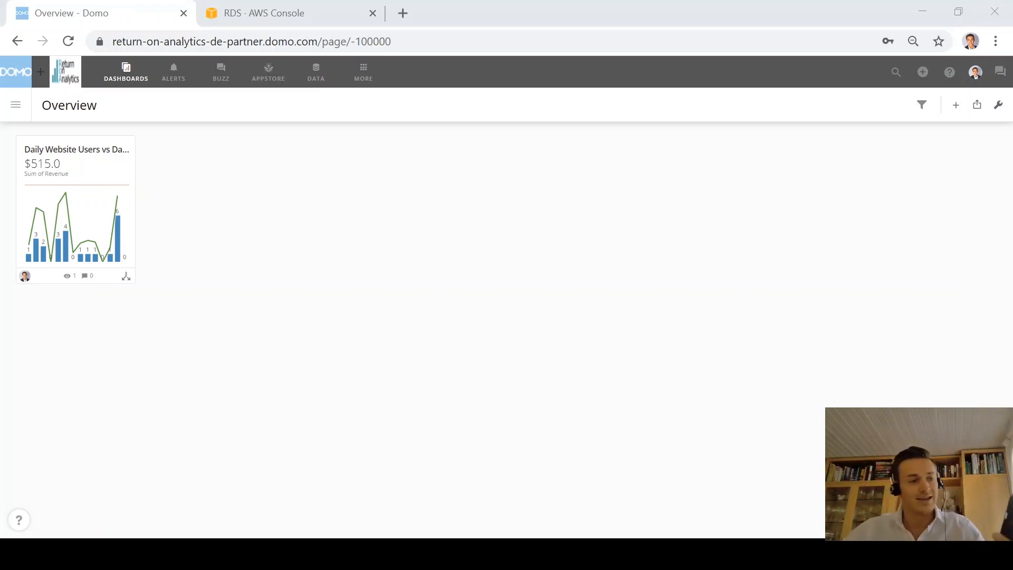
click(506, 554)
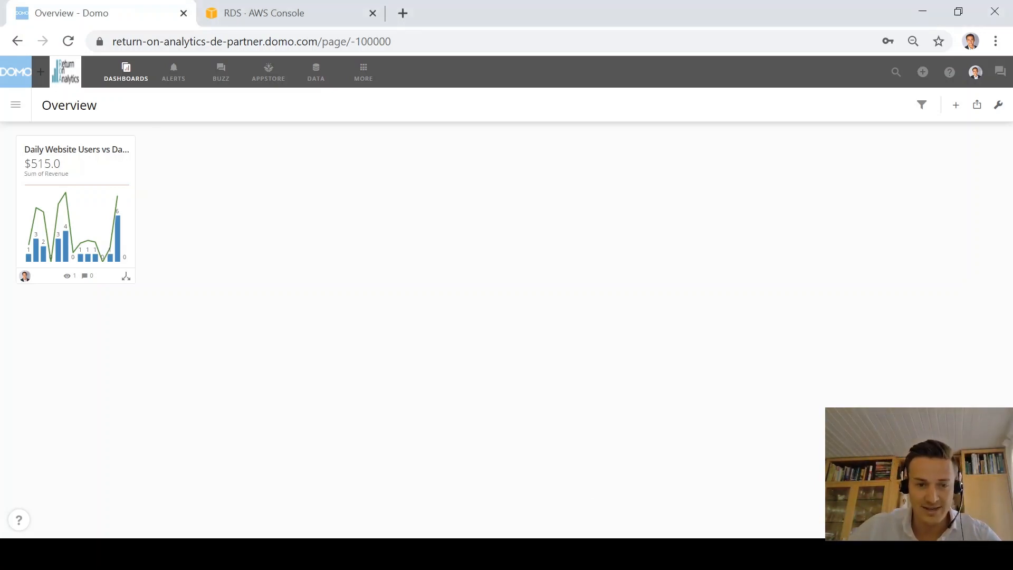
Step: Open the 'Daily Website Users vs Daily Sales' details page showing the $100.0 goal line
click(96, 152)
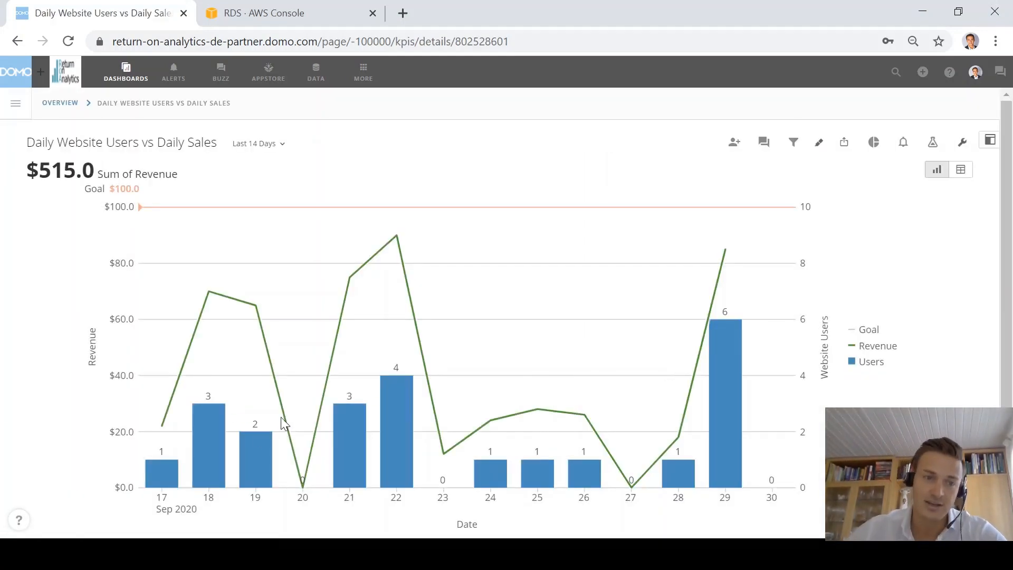
mouse_move(217, 440)
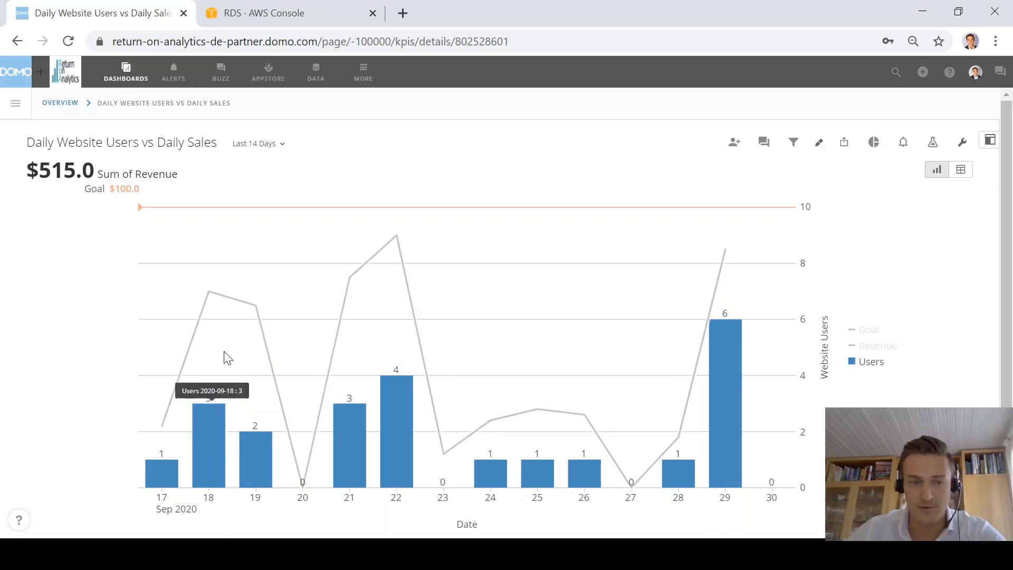
mouse_move(213, 298)
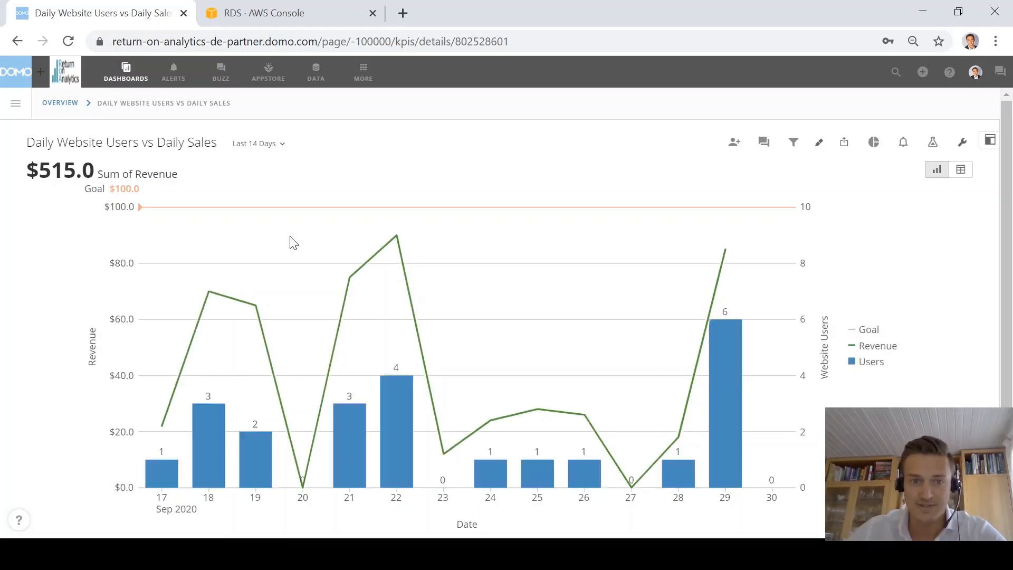